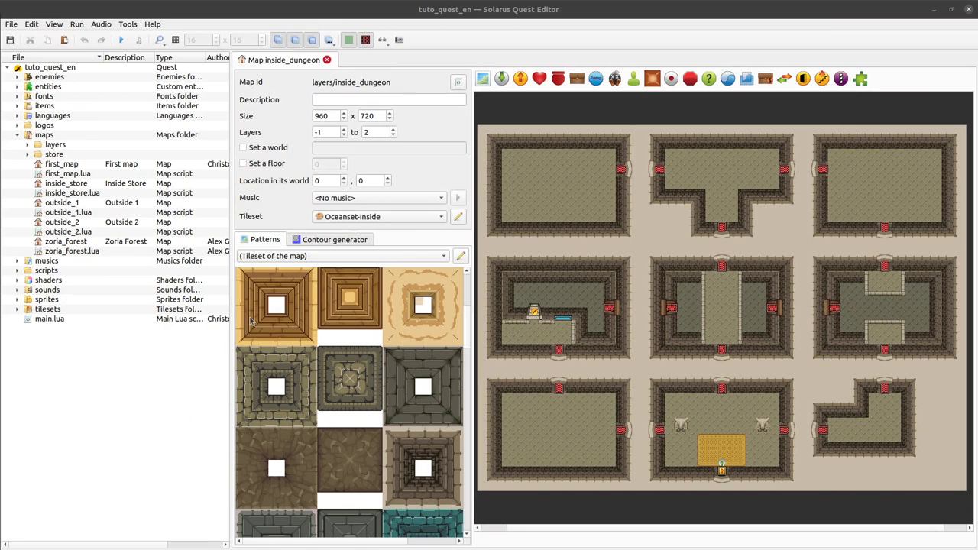
- Zoom the Patterns view and drag two panel splitters left to widen the inside_dungeon map area
scroll(249, 327, "down", 1, "ctrl")
scroll(423, 380, "down", 1, "ctrl")
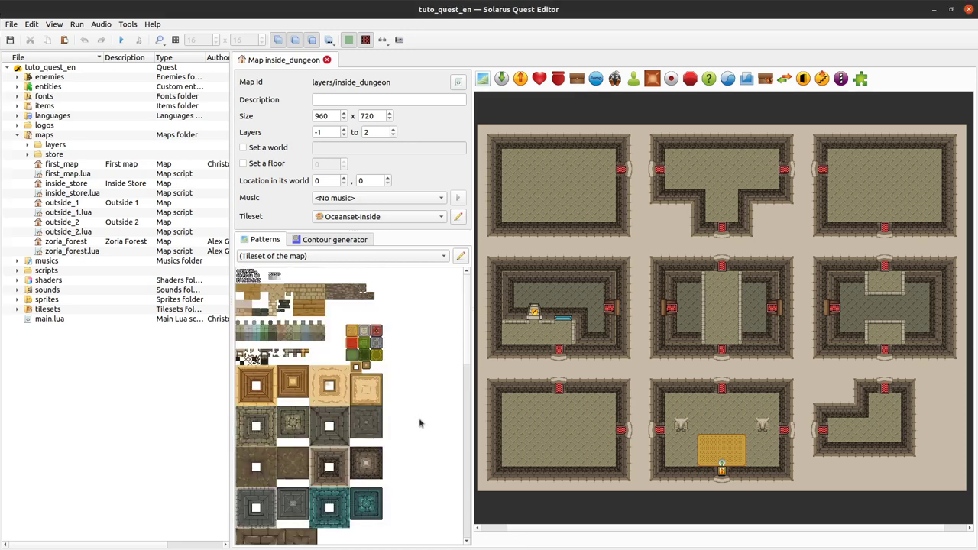
scroll(259, 310, "up", 2, "ctrl")
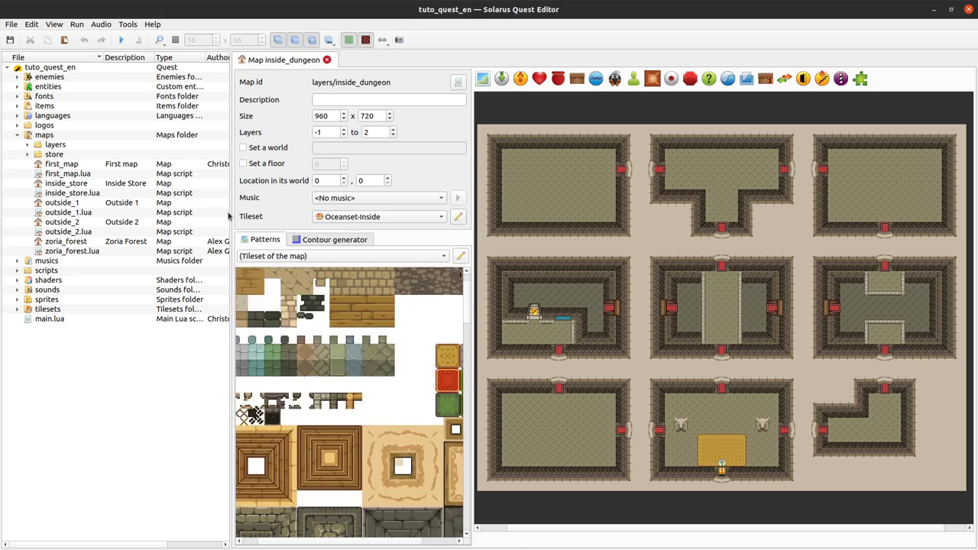
left_click_drag(230, 214, 205, 215)
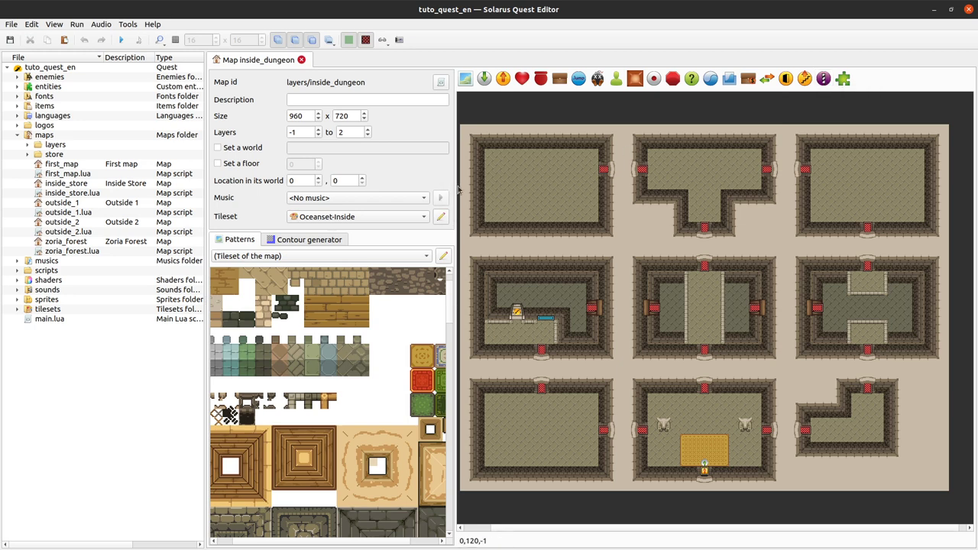
left_click_drag(457, 188, 413, 189)
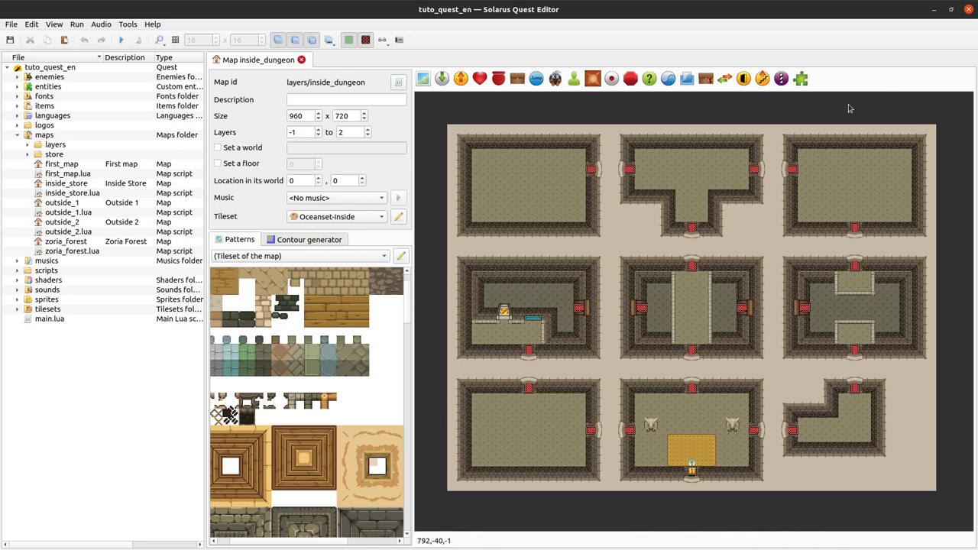
left_click(120, 39)
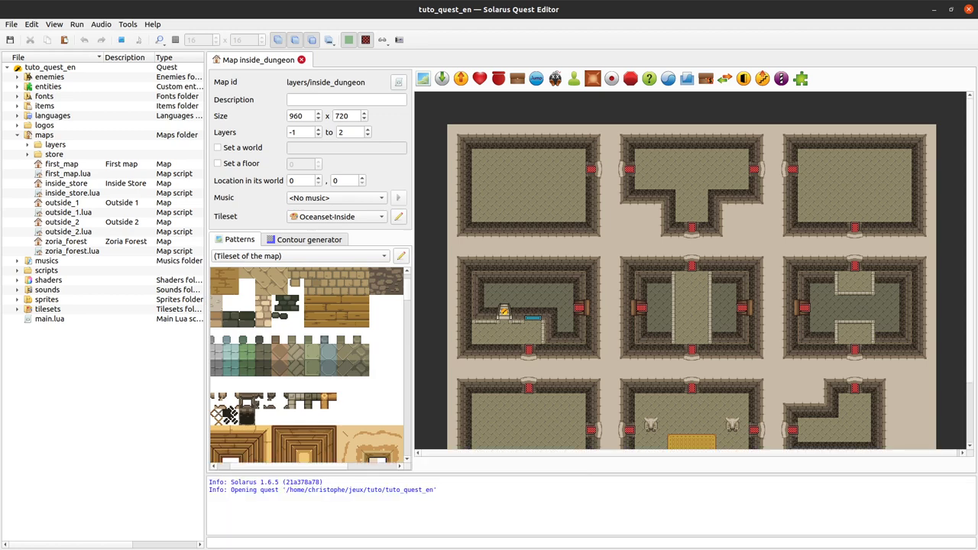
left_click_drag(518, 151, 388, 101)
key("Up")
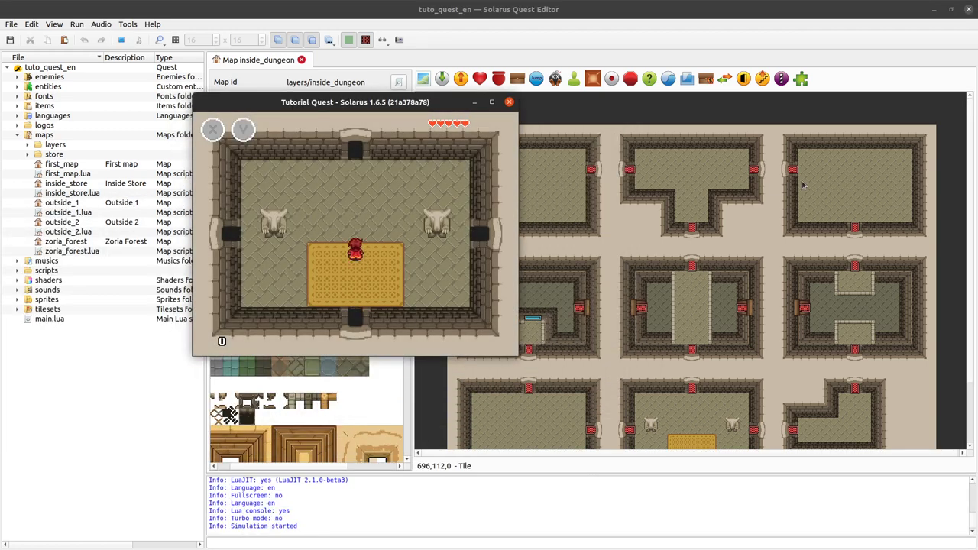
key("Left")
key("Right")
key("Down")
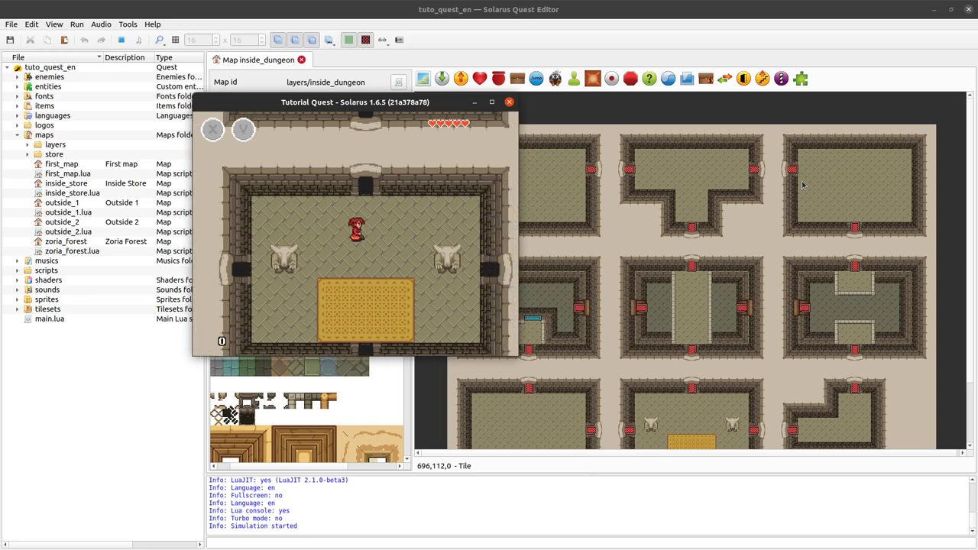
key("Down")
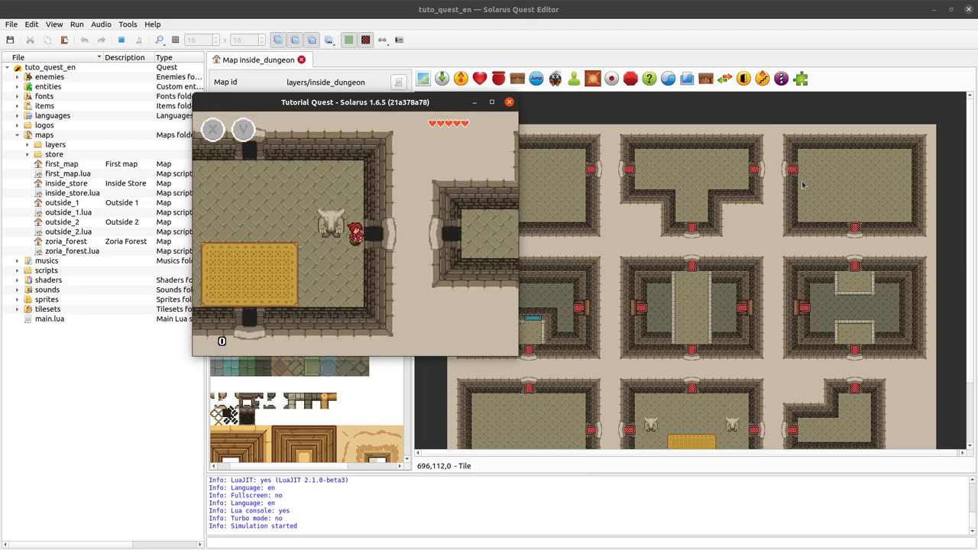
key("Up")
key("Right")
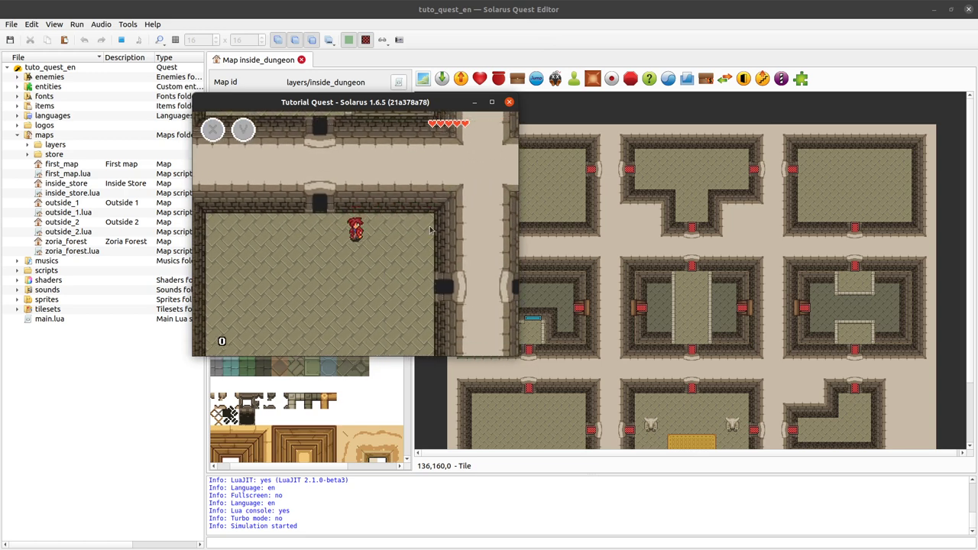
key("Up")
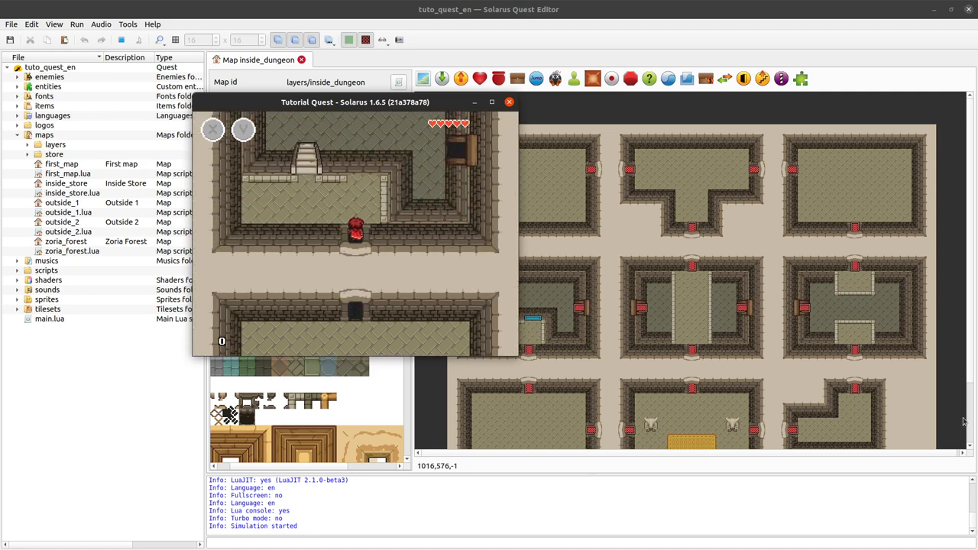
key("Down")
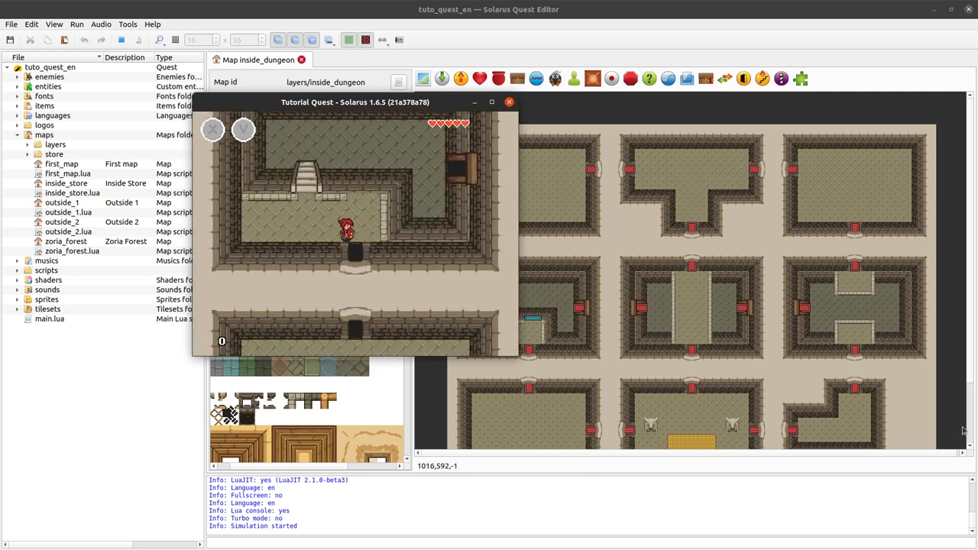
key("Down")
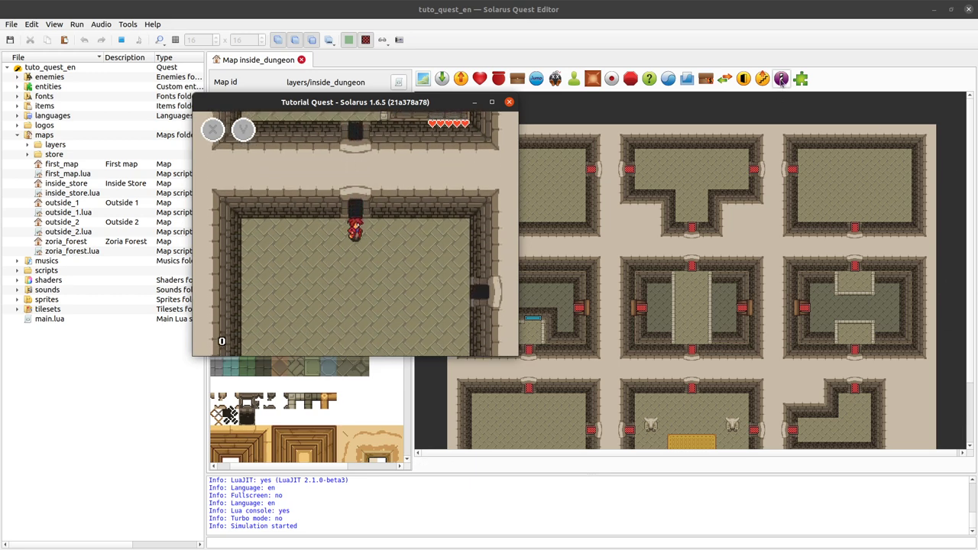
key("Down")
key("Right")
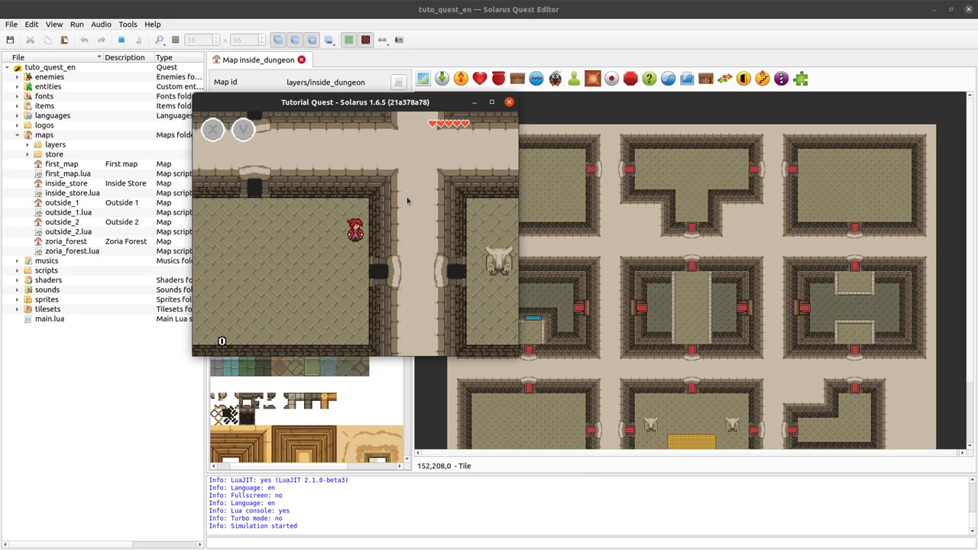
key("Up")
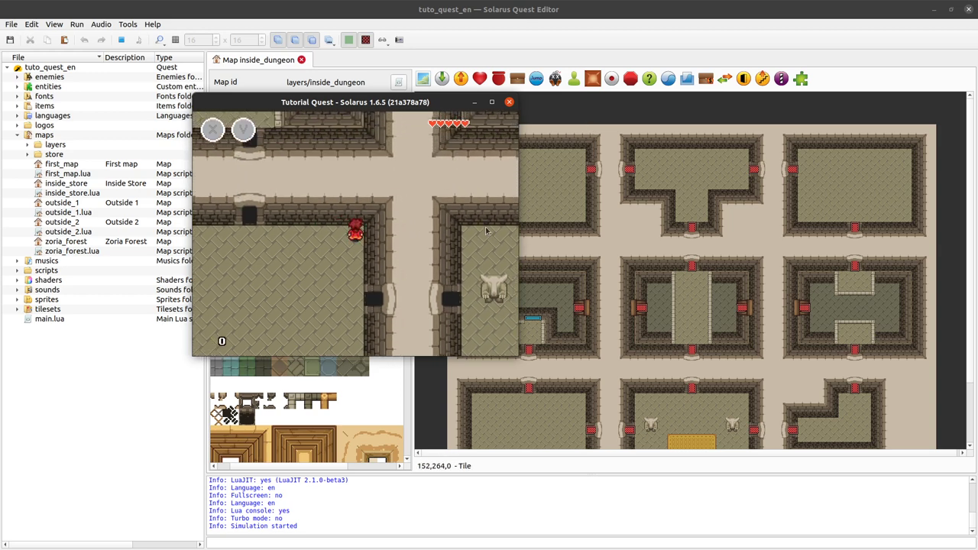
key("Left")
key("Up")
key("Up")
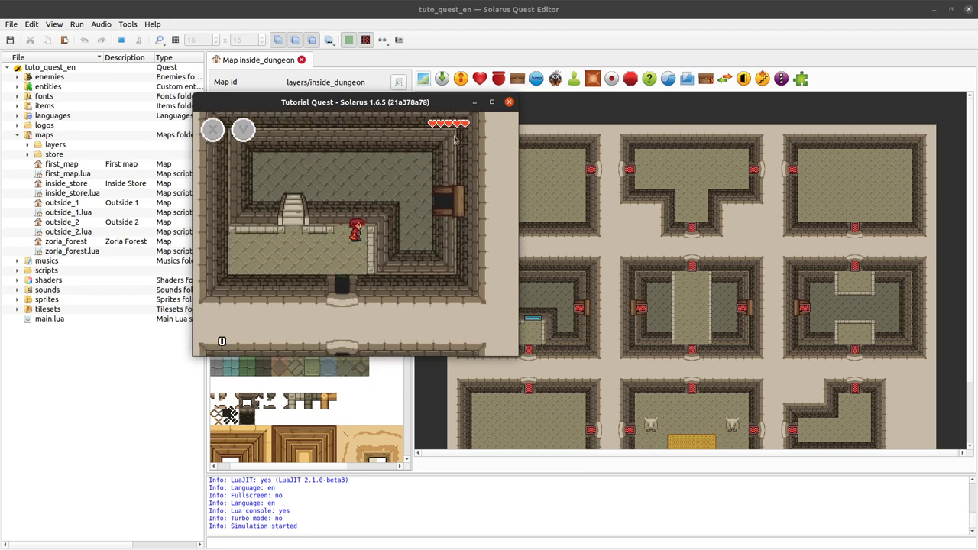
left_click(508, 102)
scroll(758, 326, "down", 2)
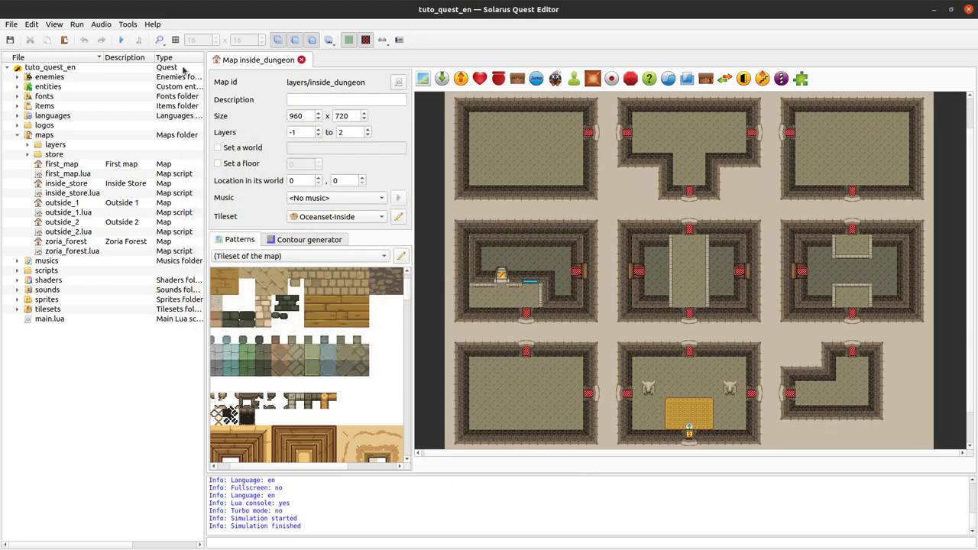
- Show the map grid and set its size to 320 x 240
left_click(177, 40)
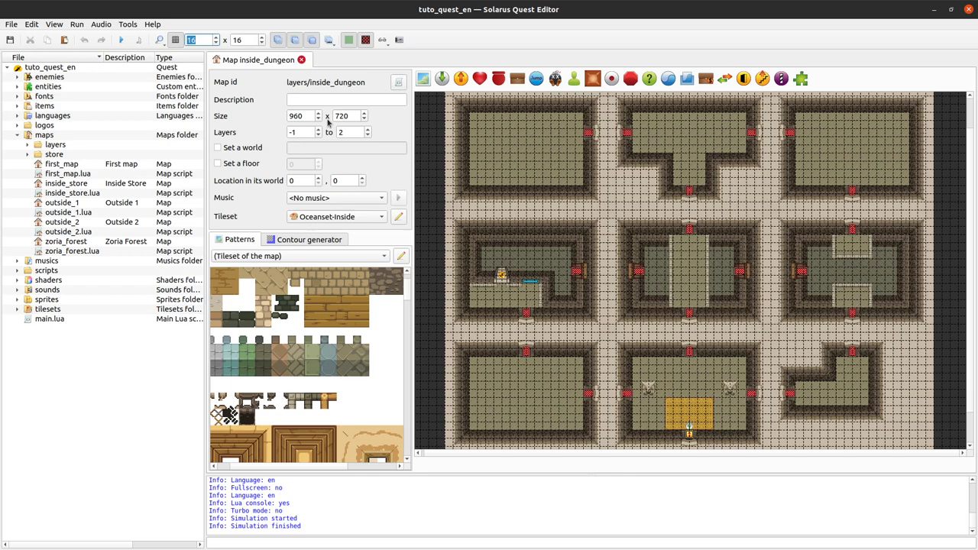
type("320")
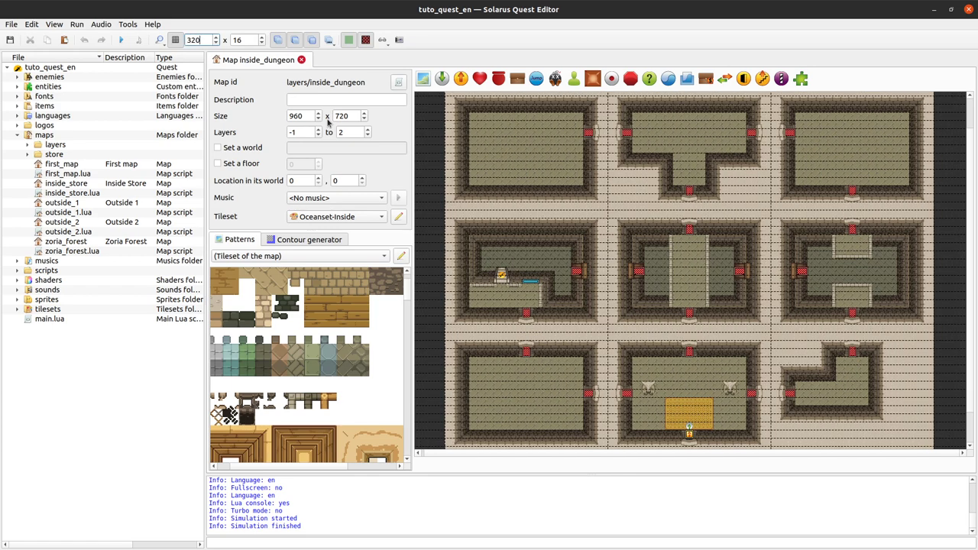
left_click(240, 40)
left_click_drag(241, 39, 226, 44)
type("240")
key("Return")
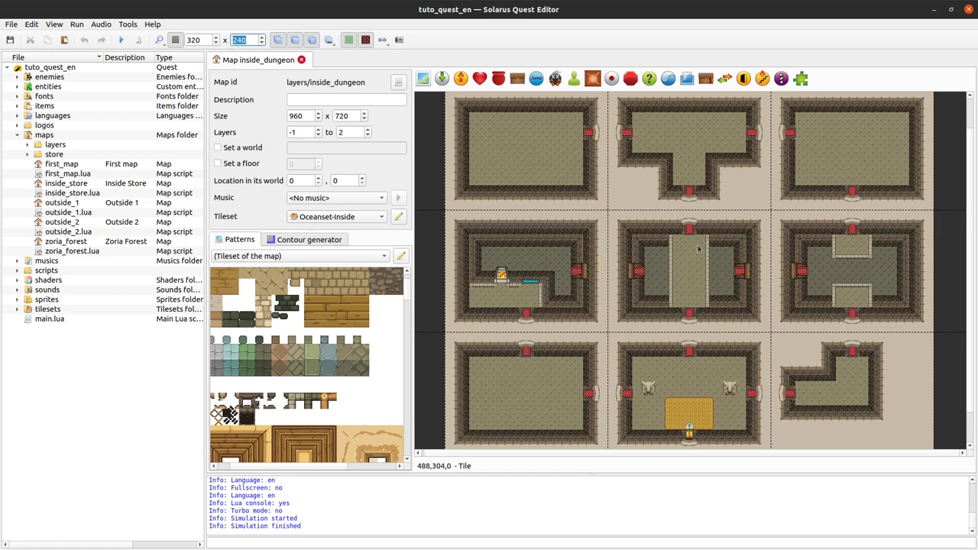
left_click(194, 39)
- Check the normal quest size width and height in the quest's properties
double_click(75, 69)
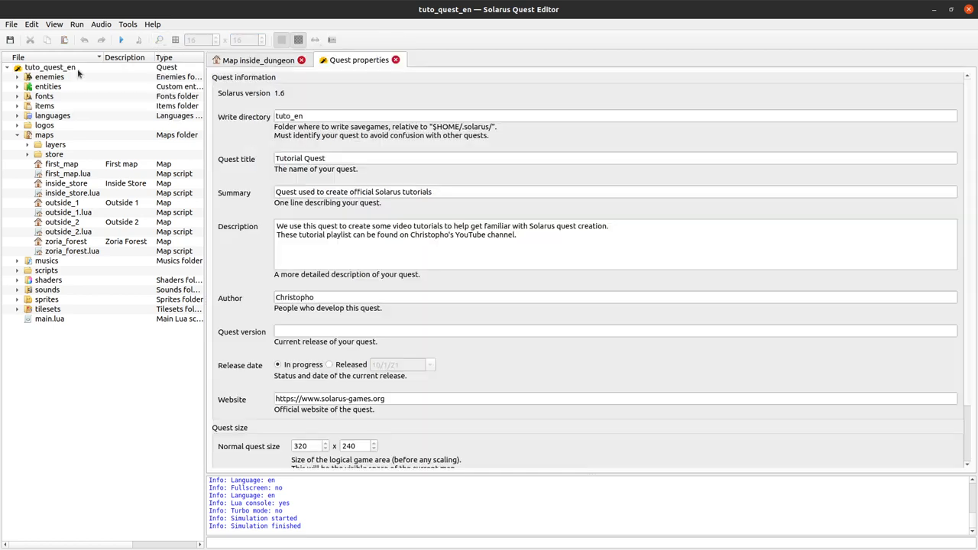
scroll(657, 329, "down", 3)
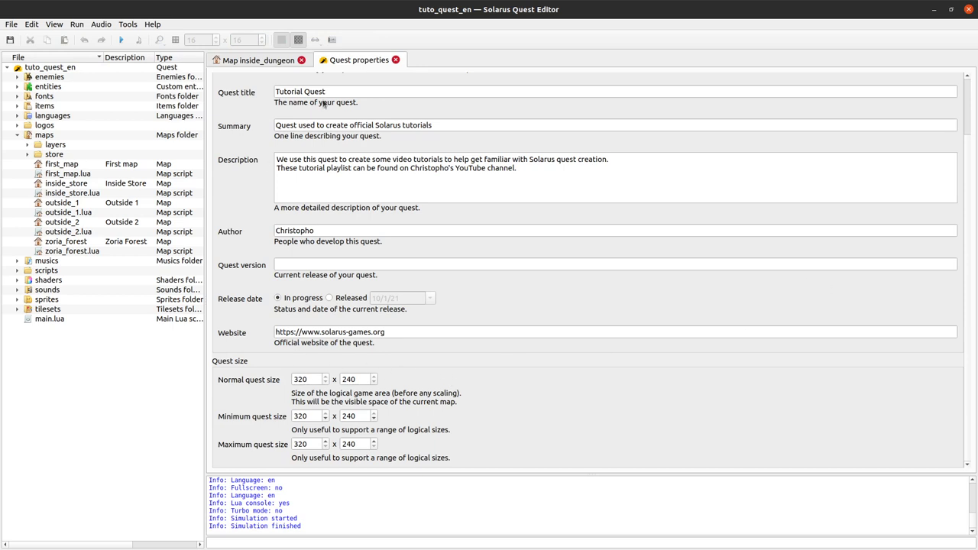
double_click(301, 379)
double_click(352, 379)
left_click(396, 60)
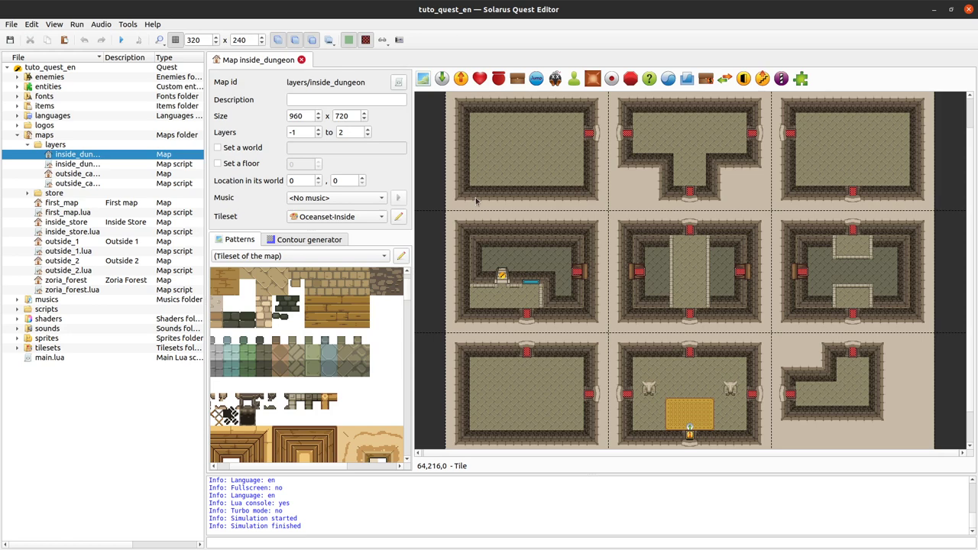
scroll(792, 359, "down", 2)
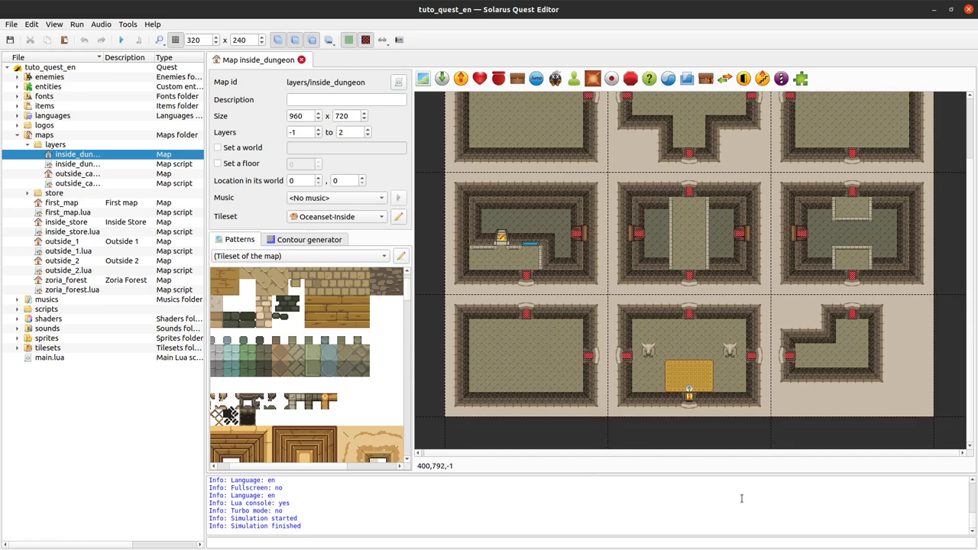
scroll(729, 386, "up", 2)
scroll(726, 380, "down", 2)
left_click(120, 40)
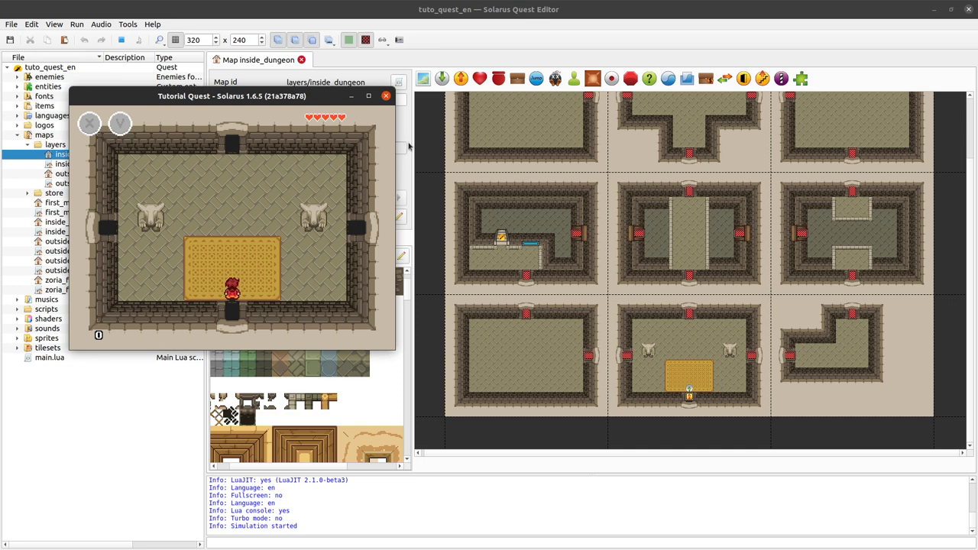
left_click(624, 308)
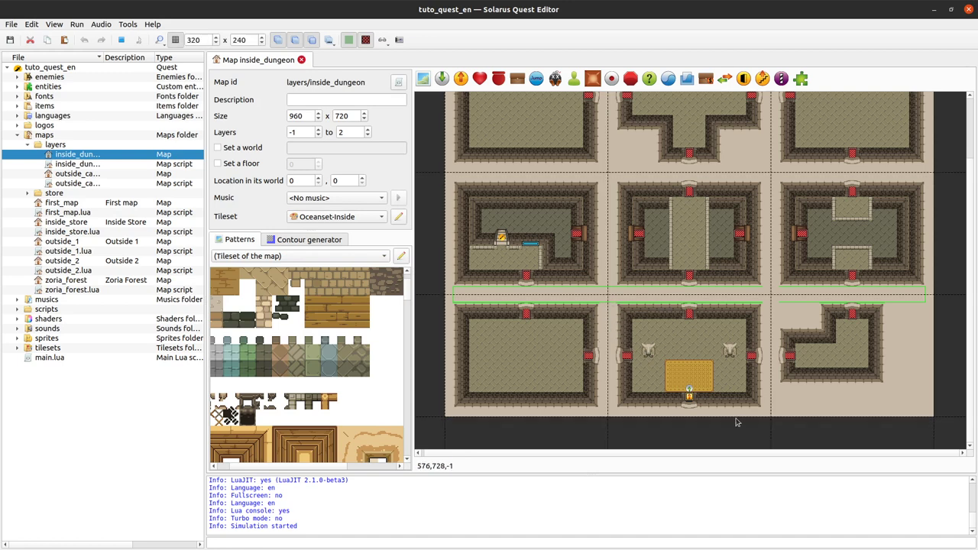
scroll(619, 324, "up", 1, "ctrl")
scroll(831, 284, "down", 1)
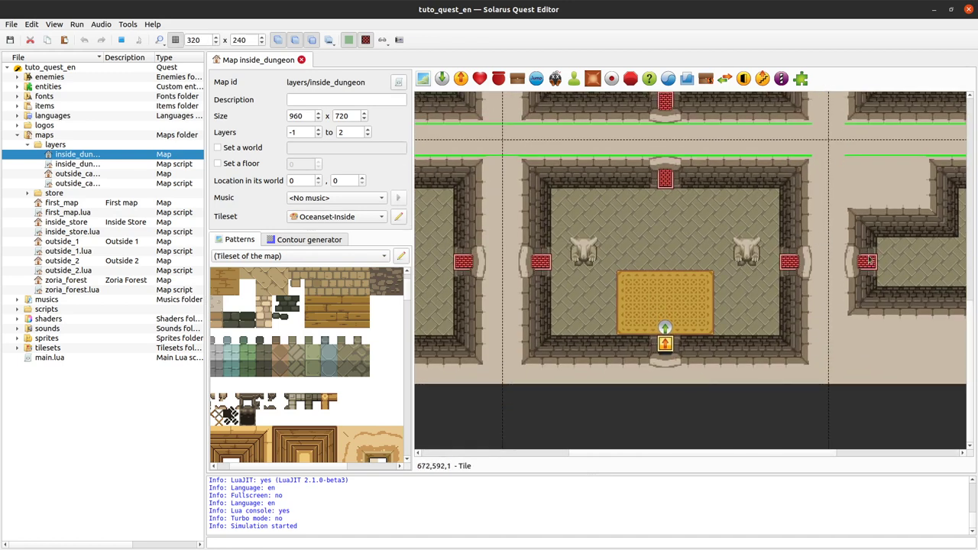
key("alt+Tab")
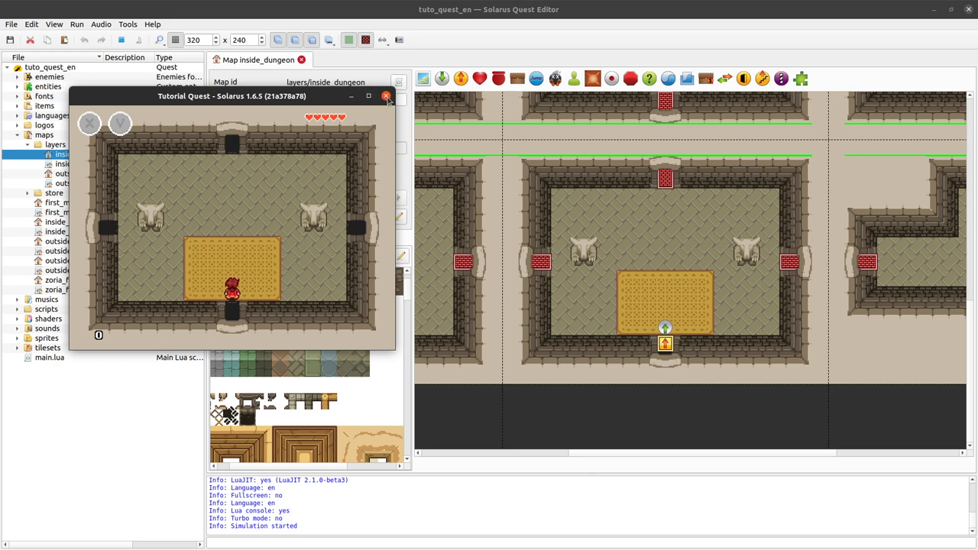
key("Up")
key("Left")
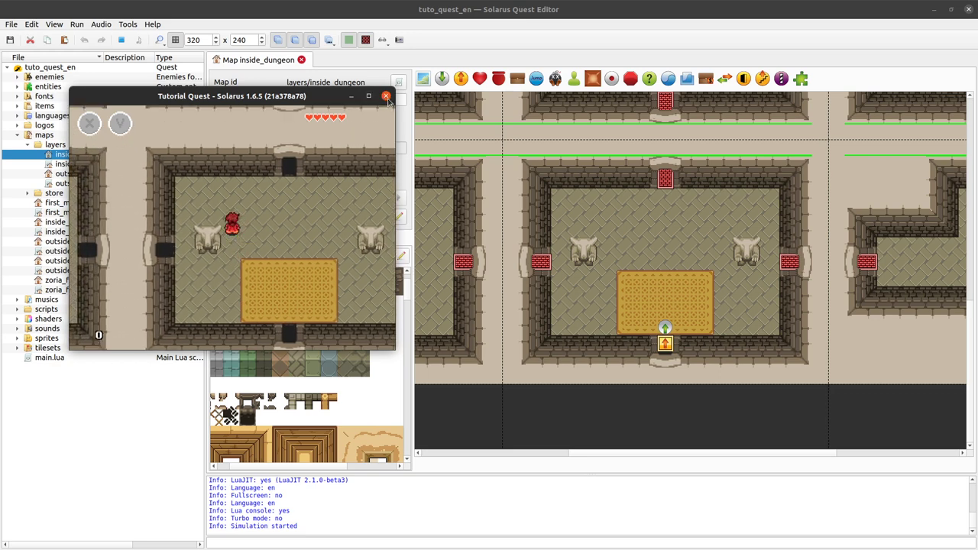
left_click(386, 96)
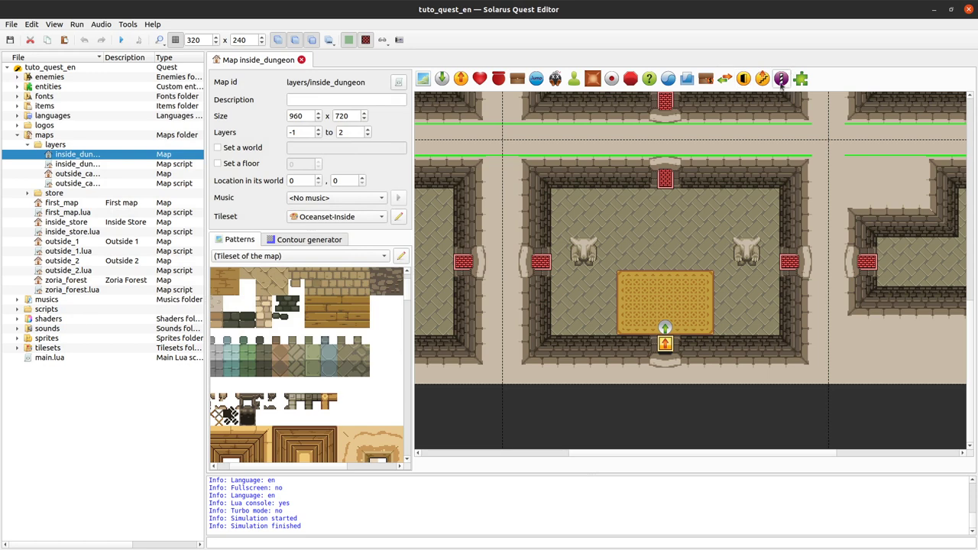
- Add horizontal separators between the first/second and second/third room rows
scroll(659, 204, "down", 1, "ctrl")
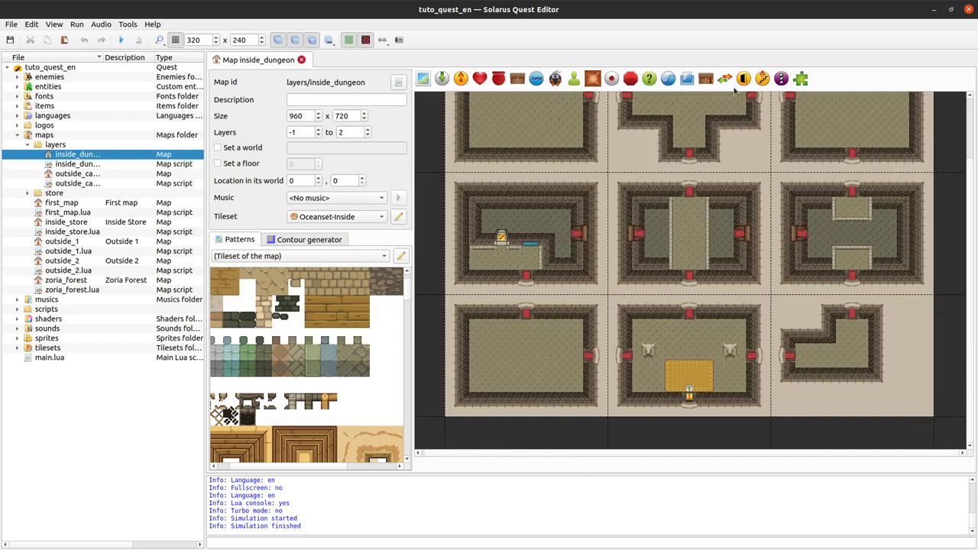
left_click(780, 79)
left_click_drag(449, 174, 929, 173)
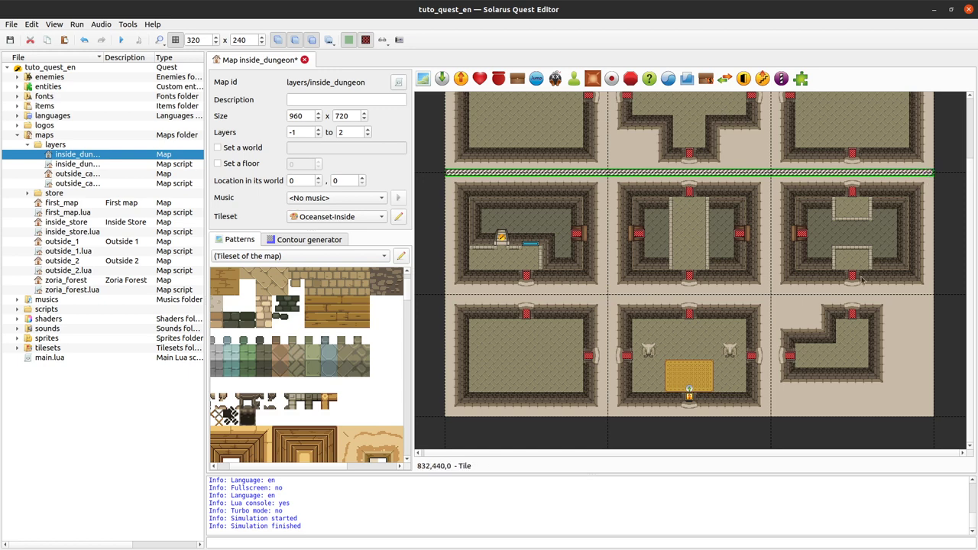
key("ctrl+c")
key("ctrl+v")
left_click(690, 300)
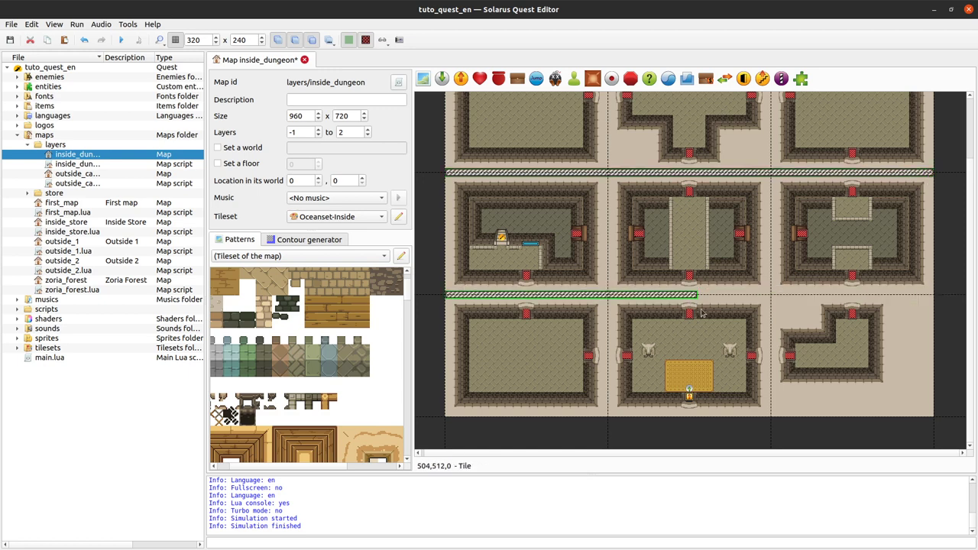
left_click(951, 269)
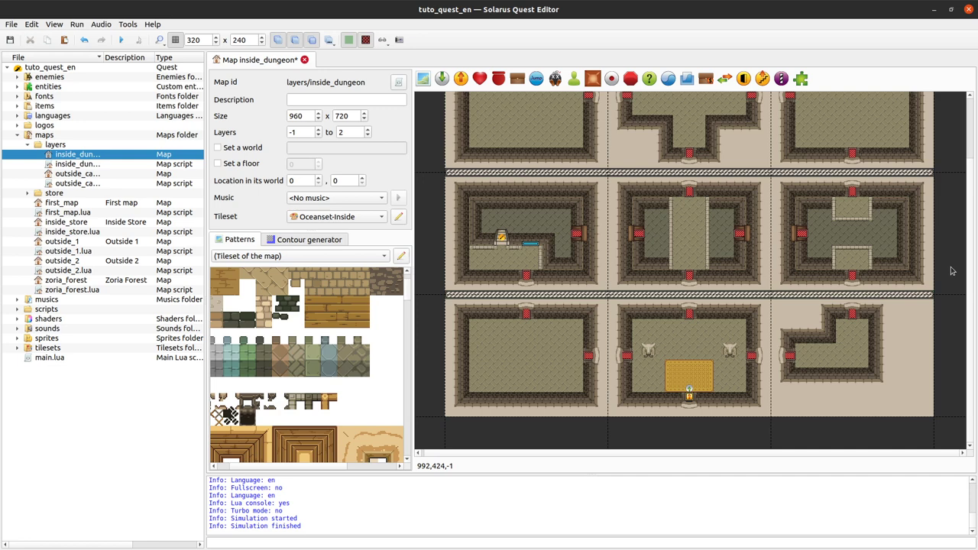
- Paste vertical separators between the first/second and second/third room columns
scroll(743, 111, "up", 2)
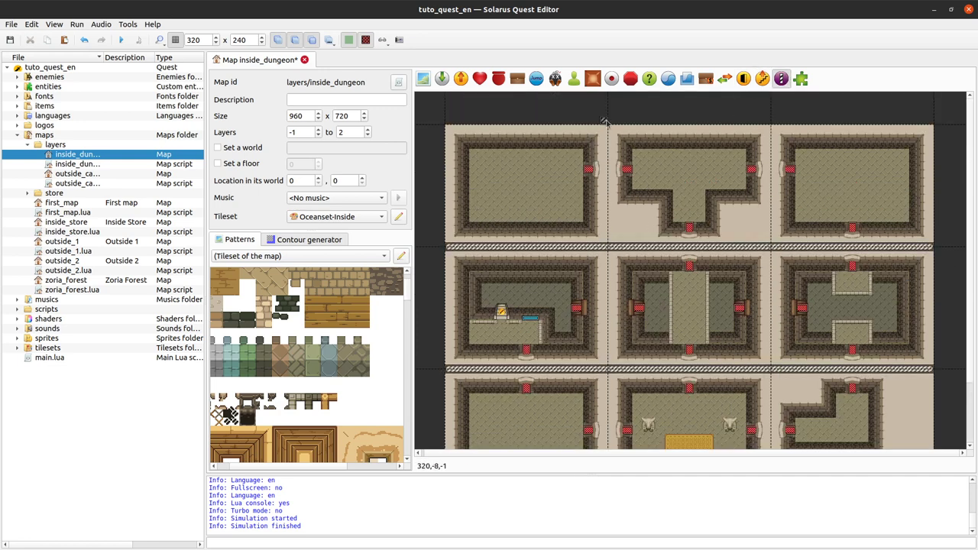
scroll(622, 268, "down", 2)
key("ctrl+v")
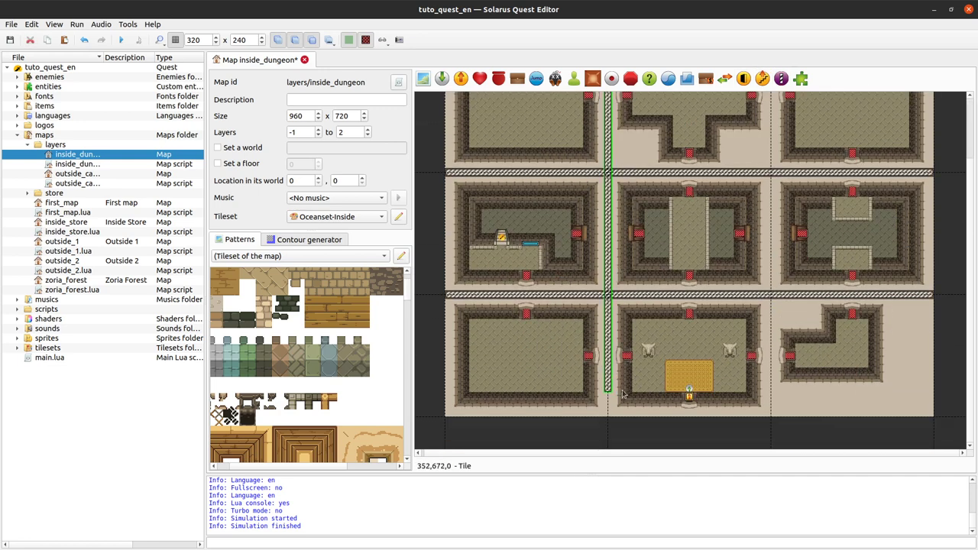
left_click(612, 413)
scroll(732, 385, "up", 2)
key("ctrl+v")
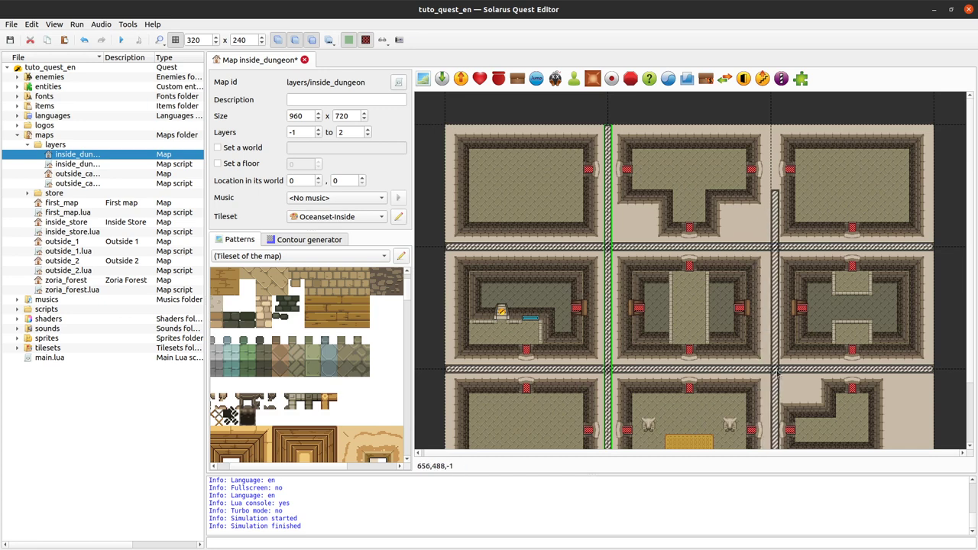
left_click(776, 305)
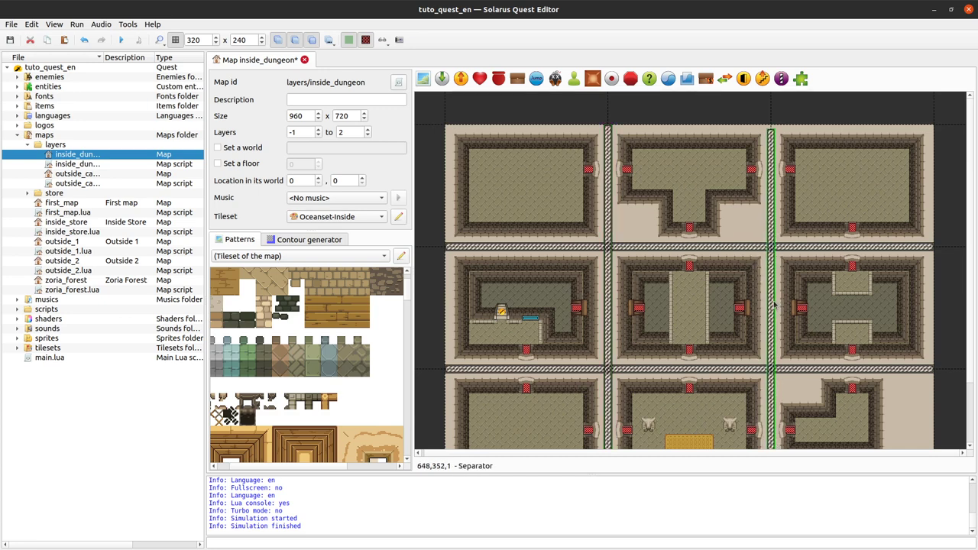
- Save the map and launch the quest to test it
key("ctrl+s")
scroll(941, 364, "down", 2)
left_click(941, 364)
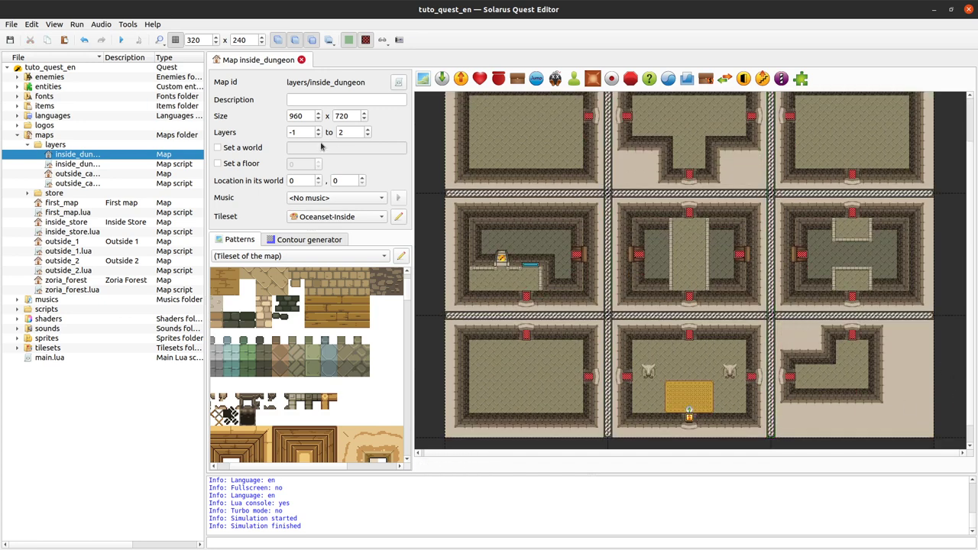
left_click(120, 40)
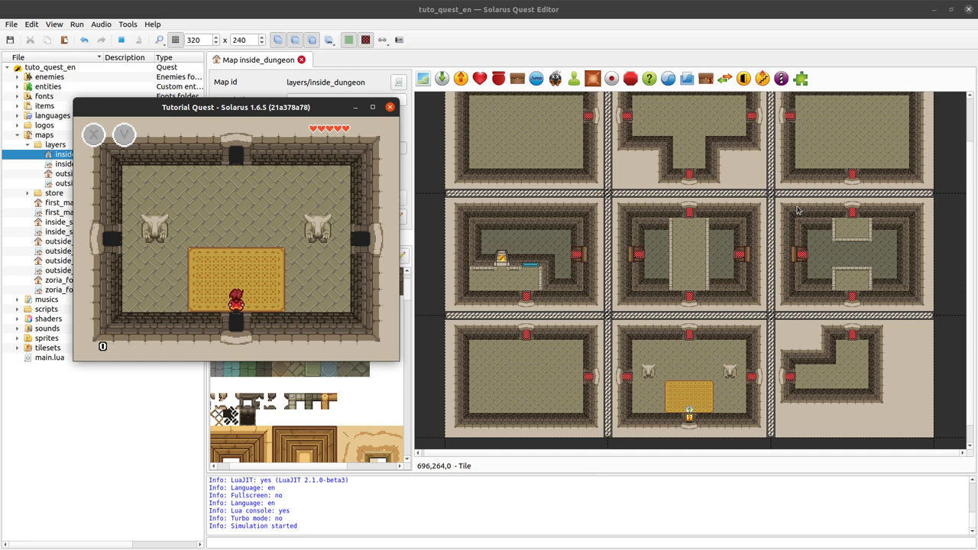
- Walk the hero north through the door, back south, then out the west door
key("Up")
key("Left")
key("Up")
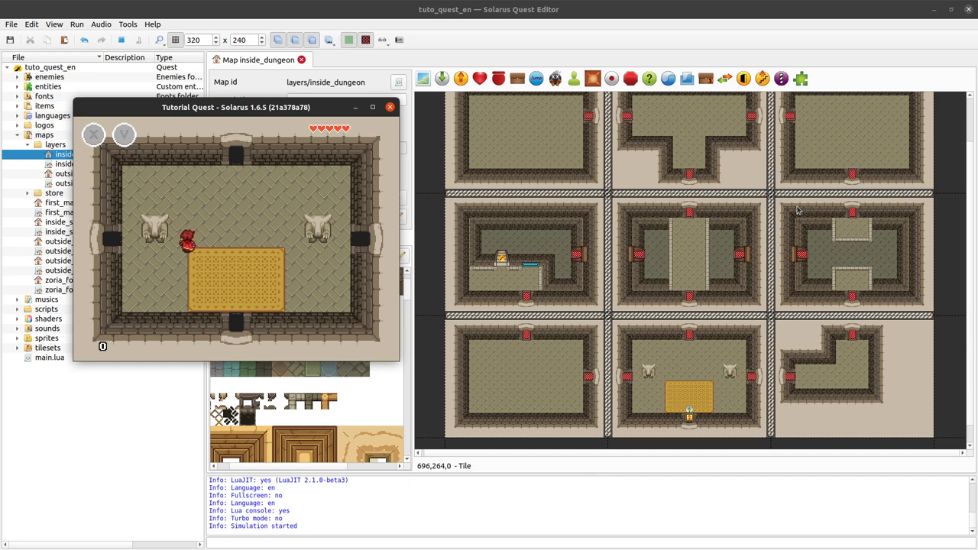
key("Right")
key("Up")
key("Up")
key("Left")
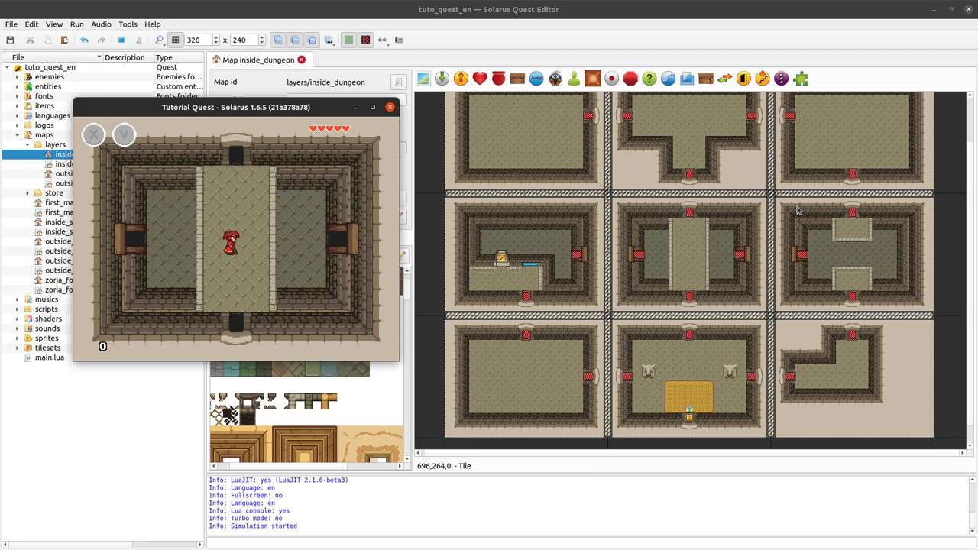
key("Down")
key("Down")
key("Left")
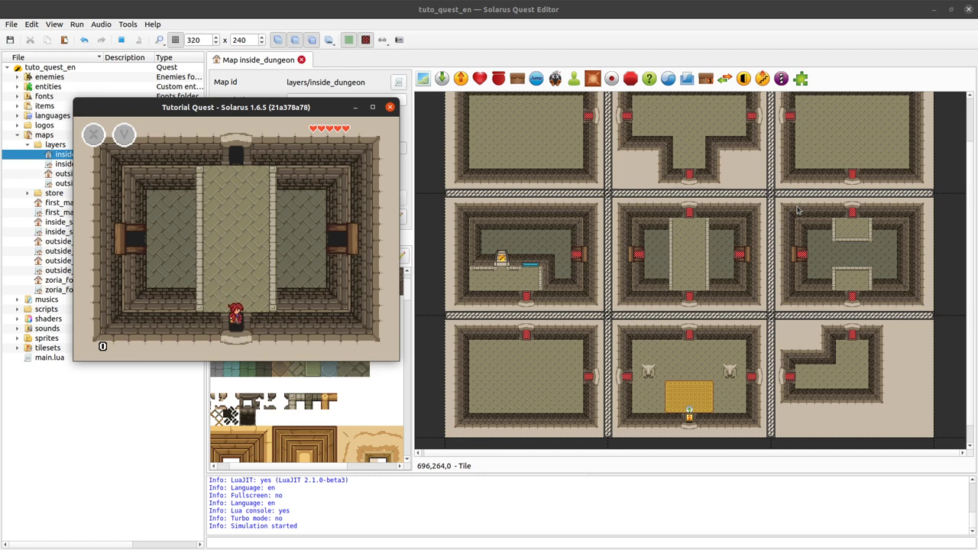
key("Down")
key("Left")
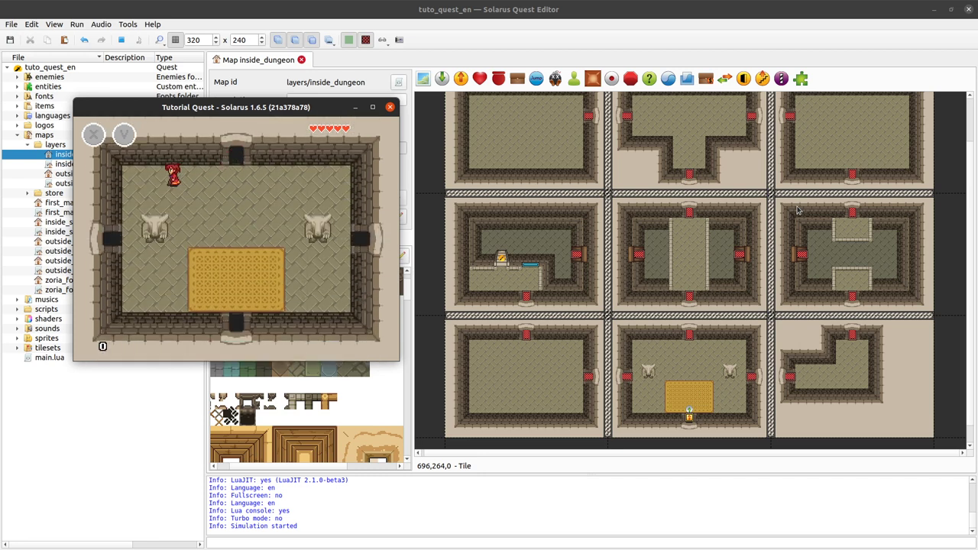
key("Down")
key("Left")
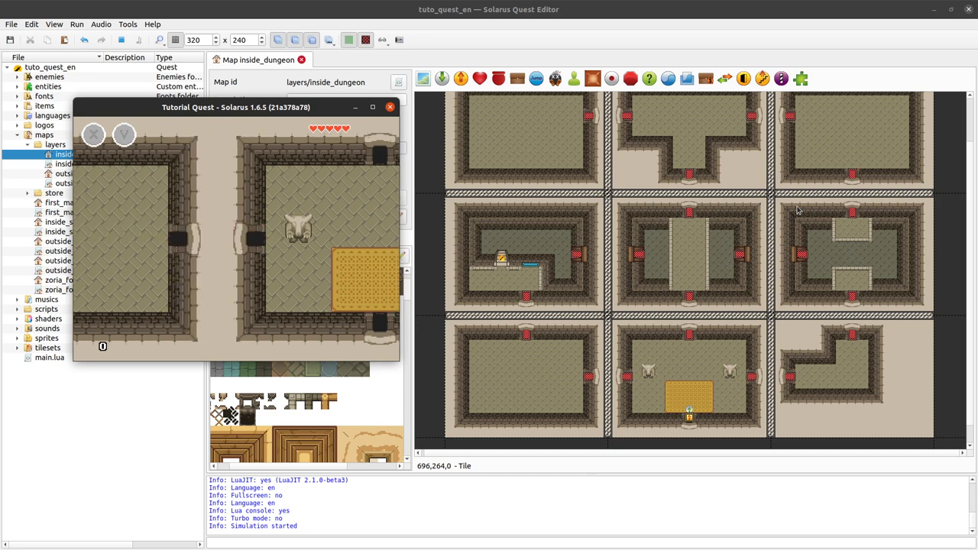
- Walk through the west room's north door, east into the stairs room, and out its south door
key("Left")
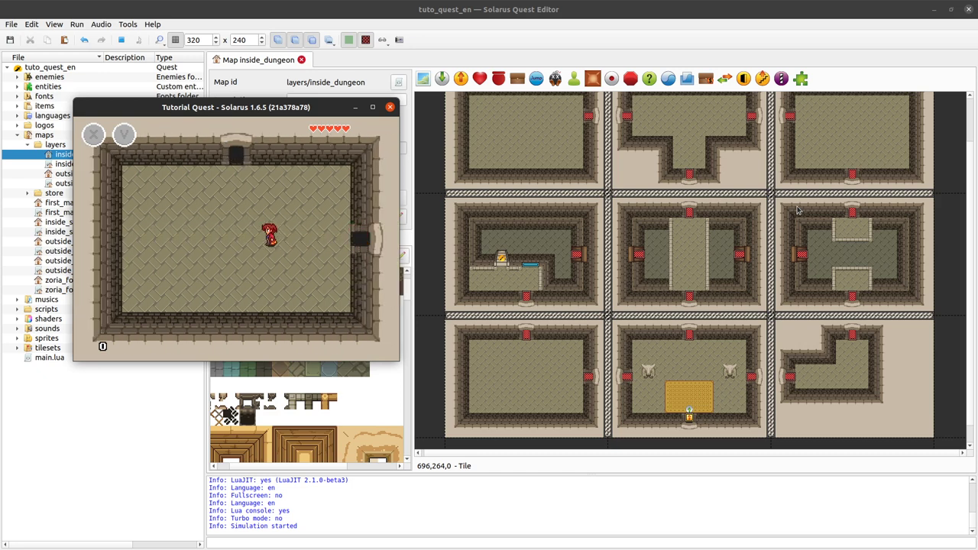
key("Up")
key("Left")
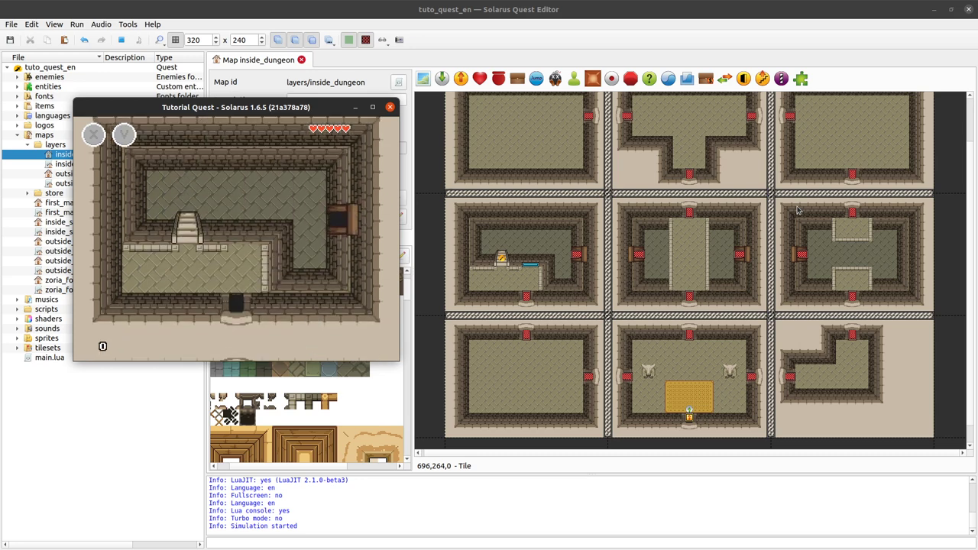
key("Up")
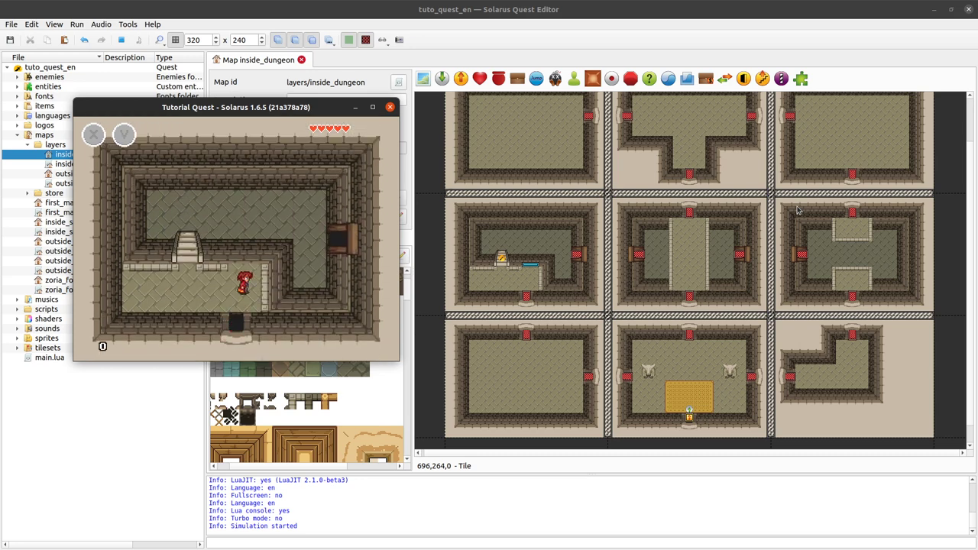
key("Up")
key("Right")
key("Right")
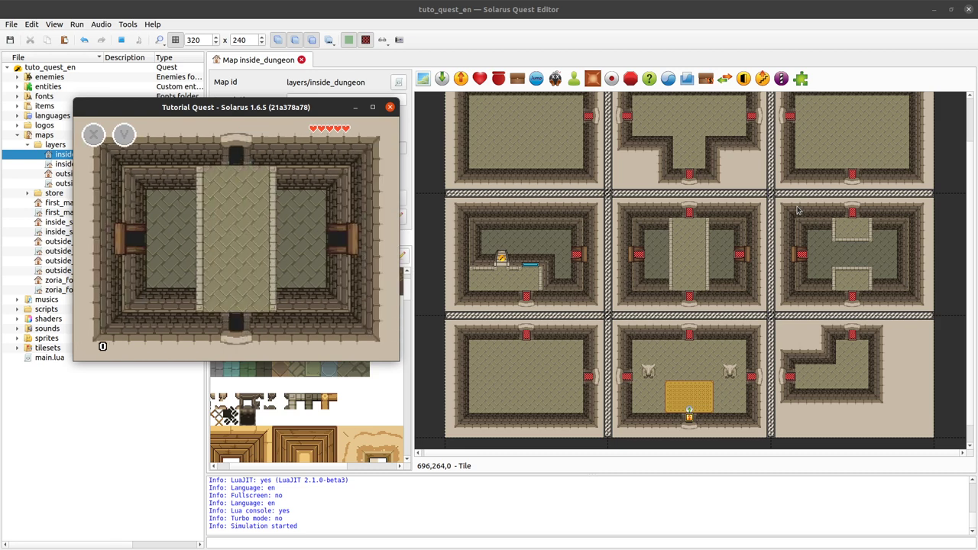
key("Right")
key("Left")
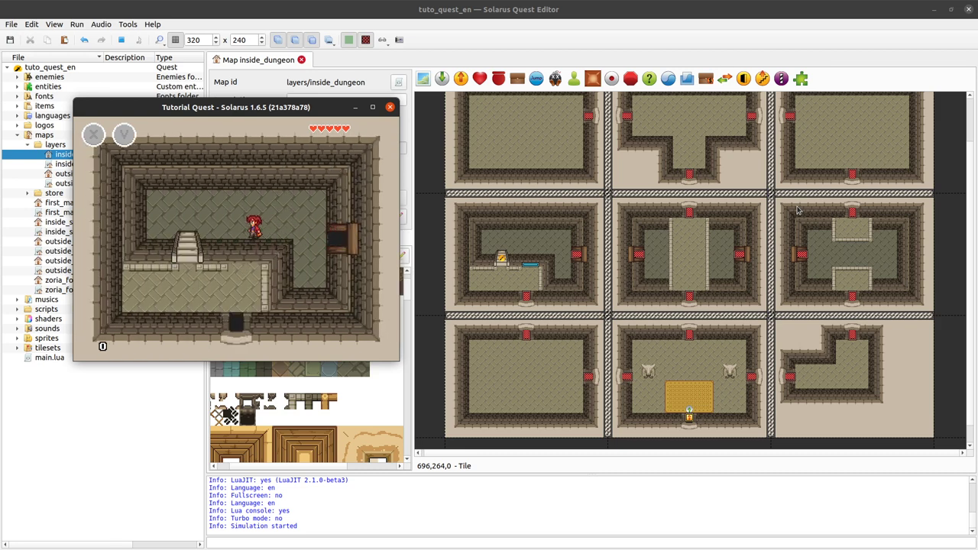
key("Up")
key("Down")
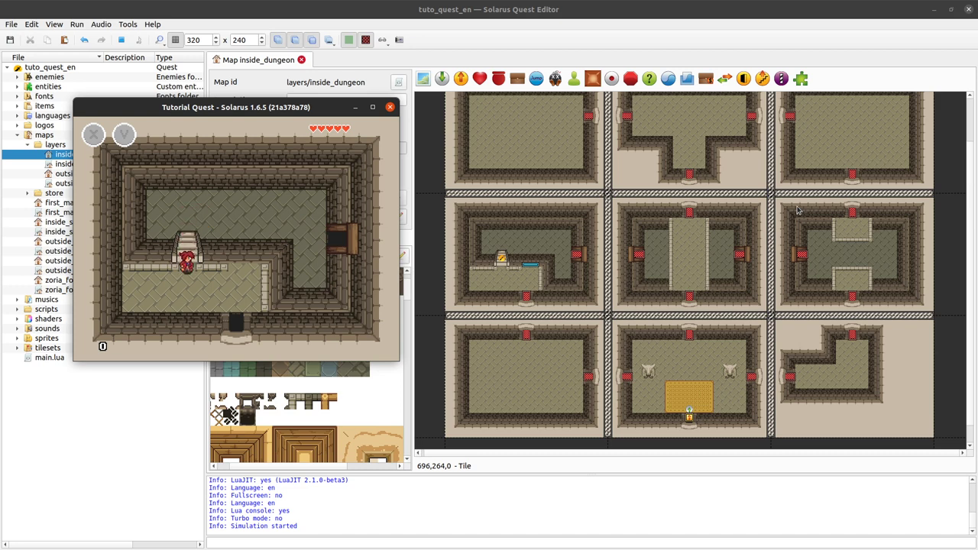
key("Right")
key("Down")
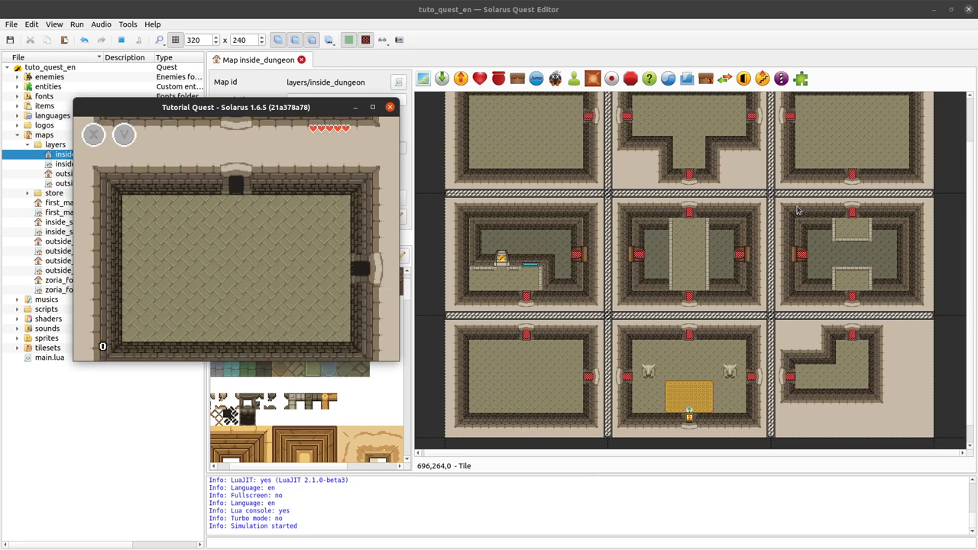
- Walk the hero back up through the north door, return south, and exit east
key("Left")
key("Right")
key("Up")
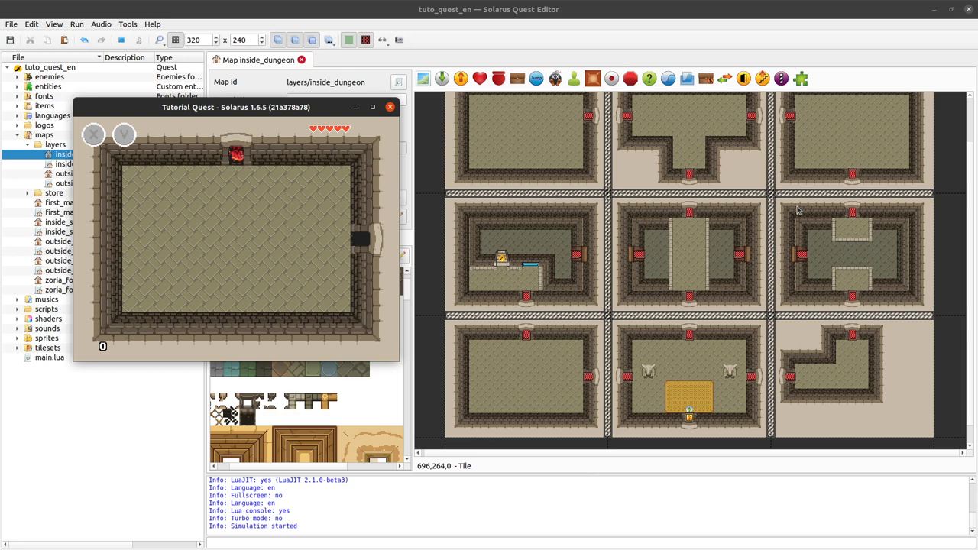
key("Up")
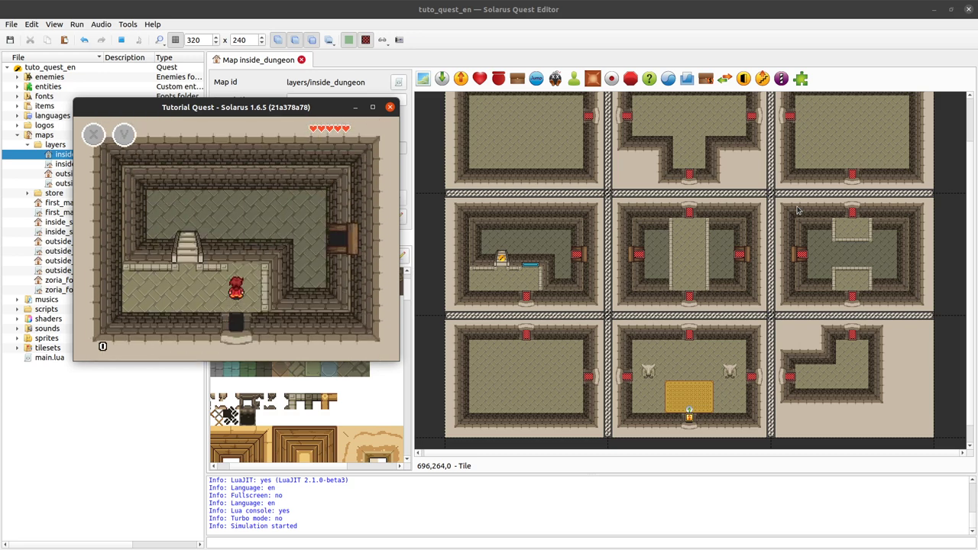
key("Down")
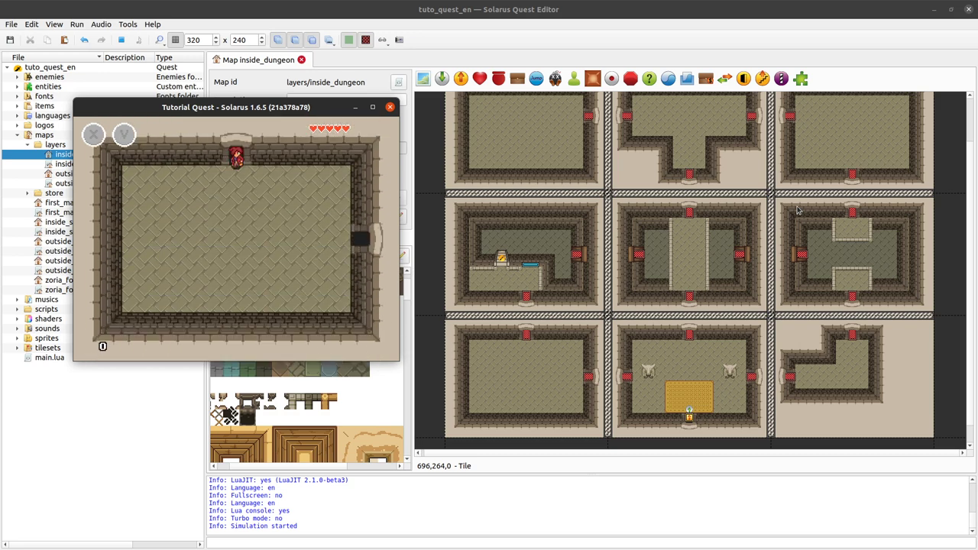
key("Right")
key("Right")
key("Down")
key("Right")
key("Up")
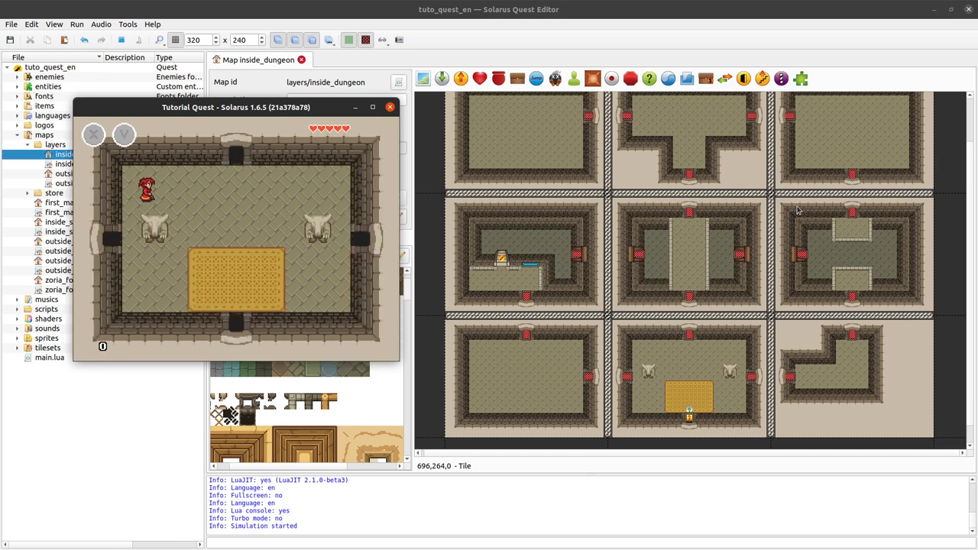
- Cross the statue room, peek east, then exit north, east and south onto the raised platform
key("Right")
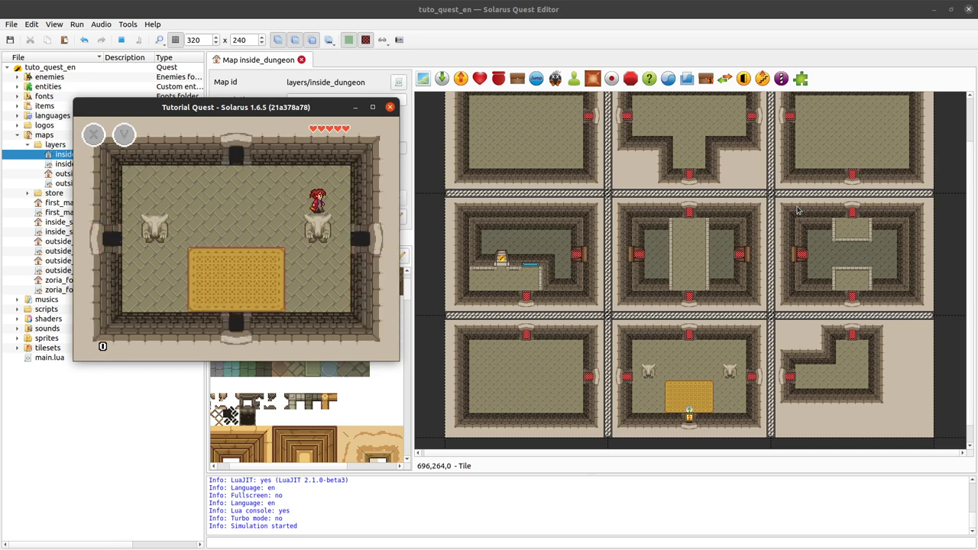
key("Down")
key("Right")
key("Down")
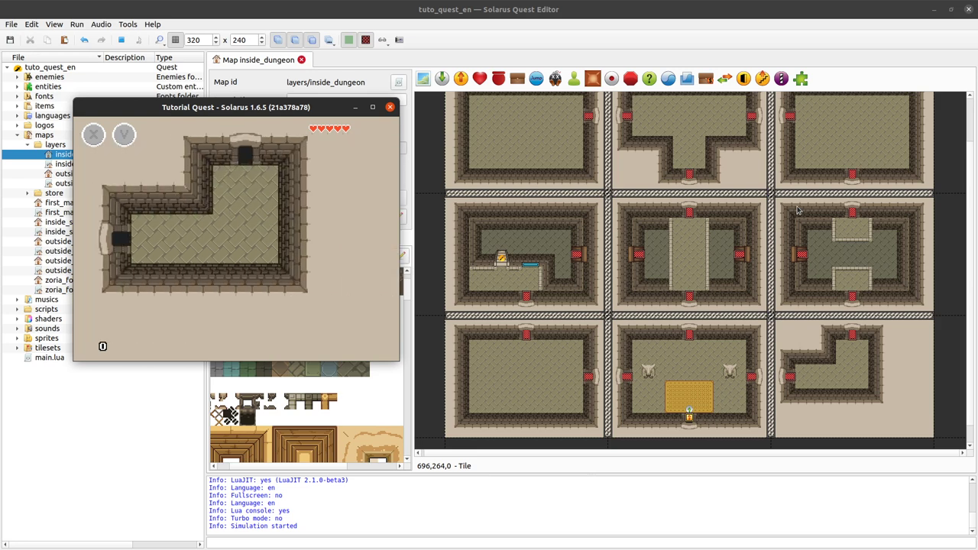
key("Left")
key("Up")
key("Left")
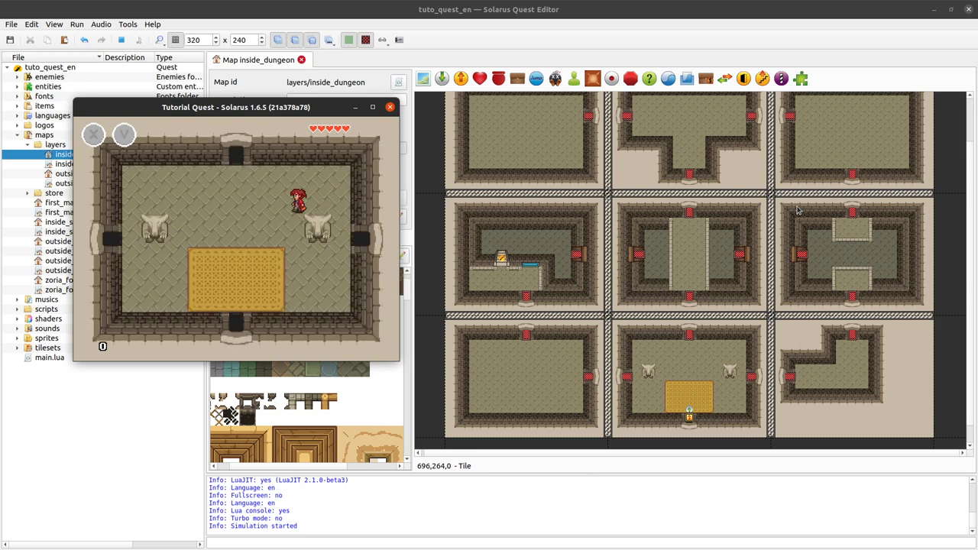
key("Up")
key("Up")
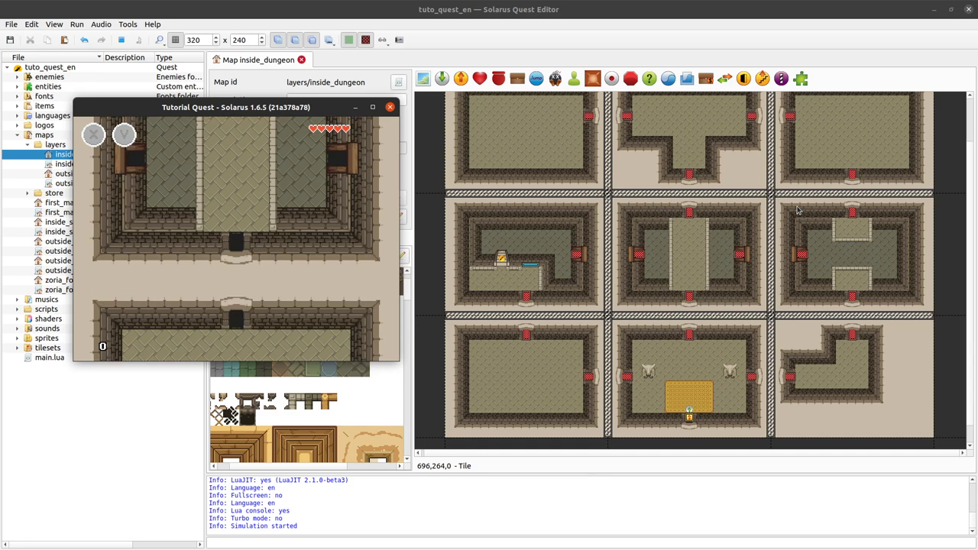
key("Up")
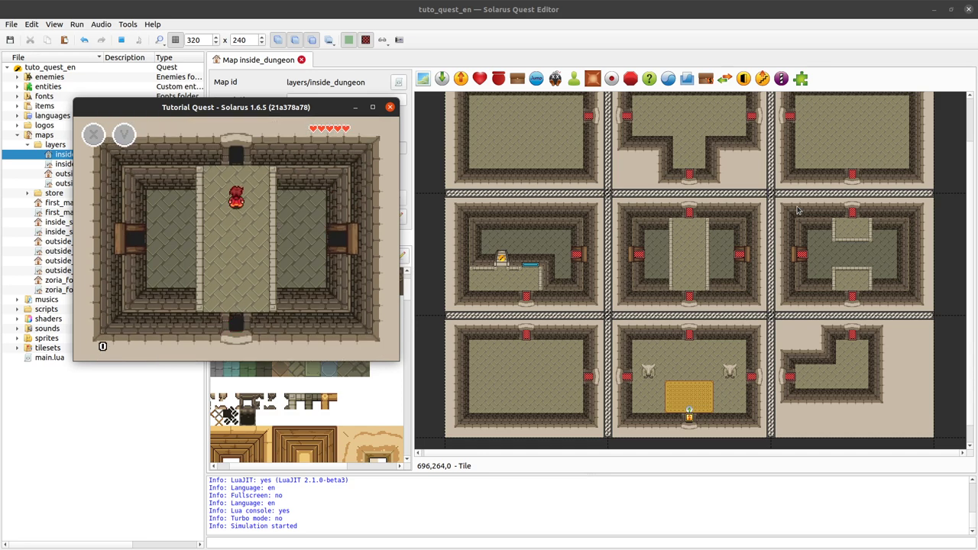
key("Up")
key("Right")
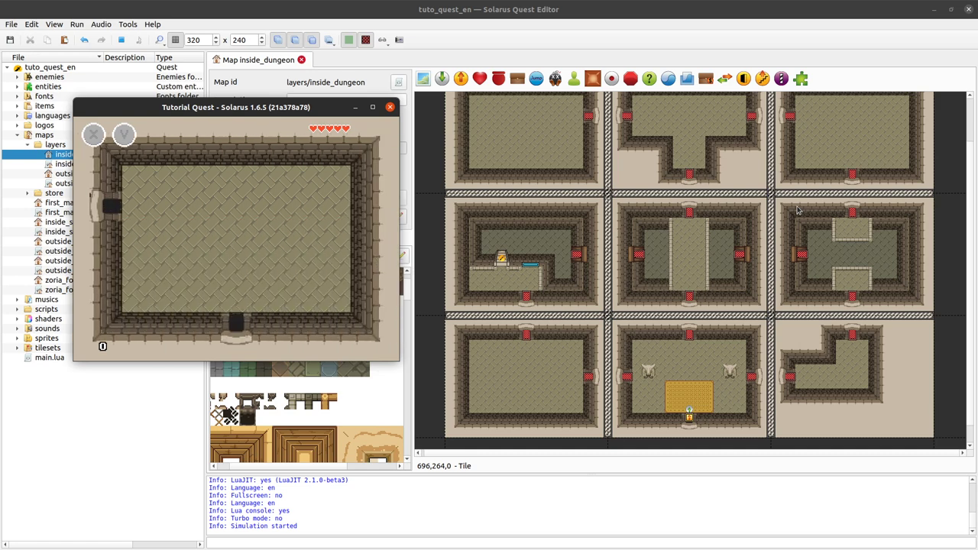
key("Down")
key("Down")
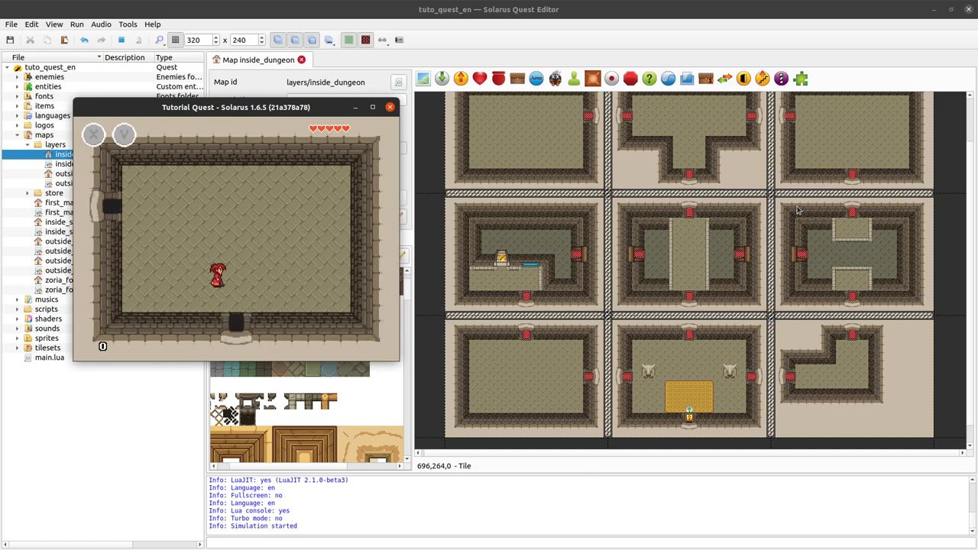
key("Down")
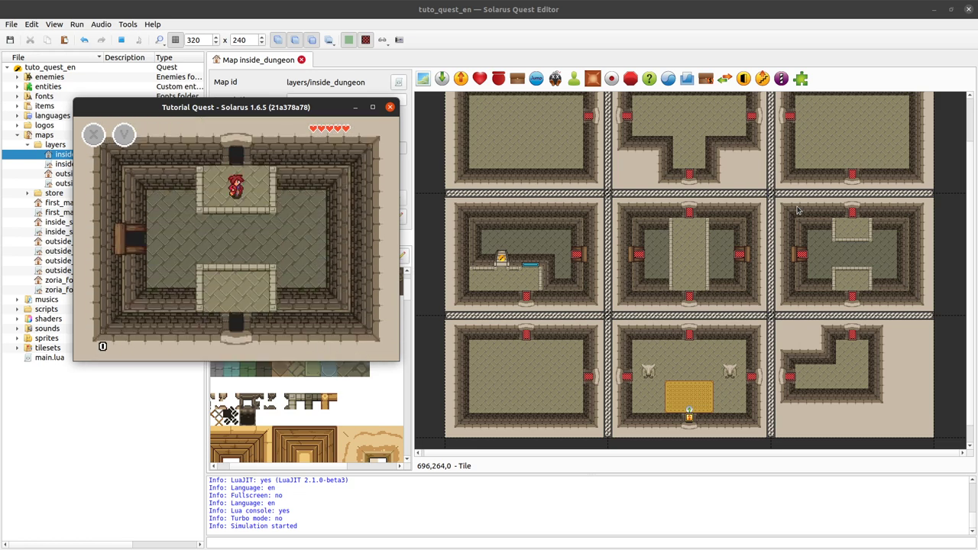
key("Left")
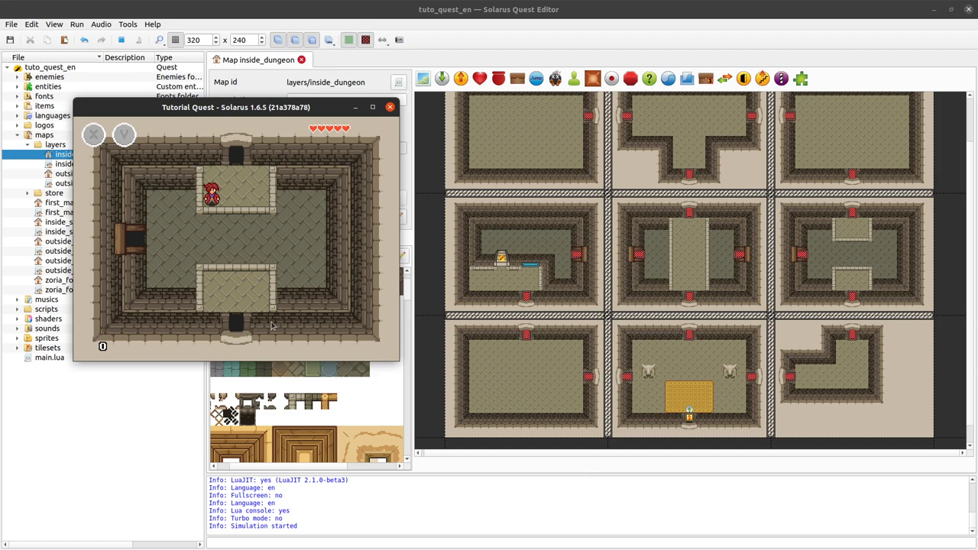
- Close the test game and zoom back into the inside_dungeon map
left_click(389, 108)
scroll(756, 308, "up", 2)
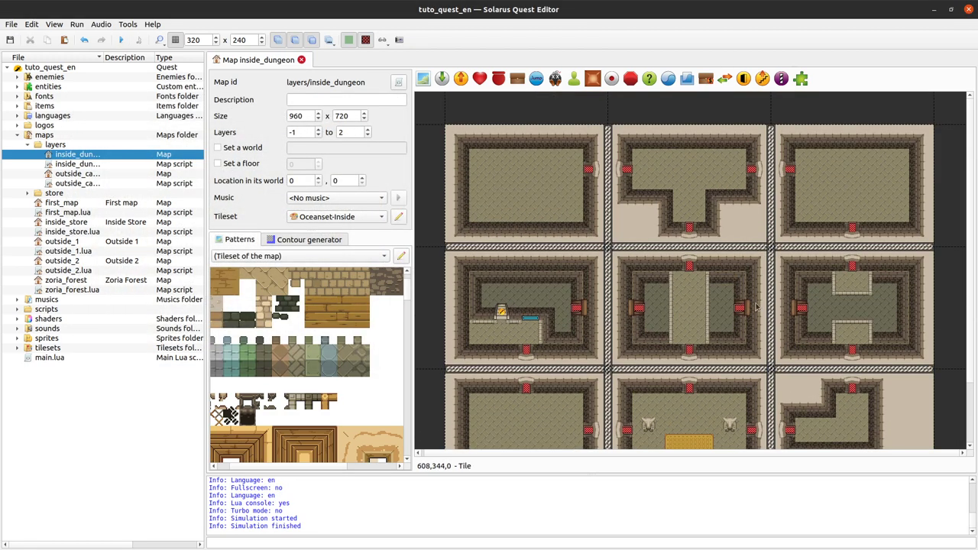
scroll(756, 308, "down", 3)
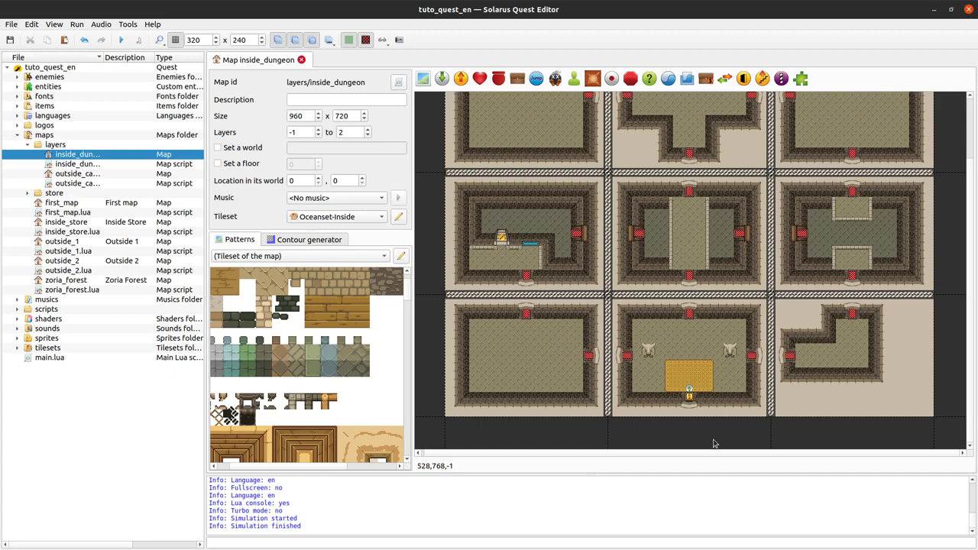
scroll(619, 398, "up", 1, "ctrl")
- Select the vertical separator between the left and middle room columns and pan along it
left_click(620, 396)
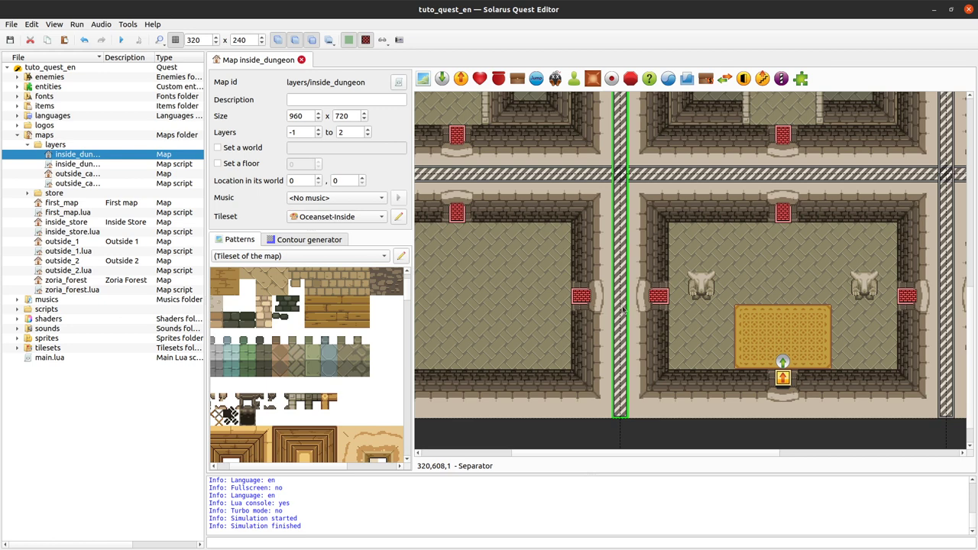
middle_click_drag(623, 309, 595, 294)
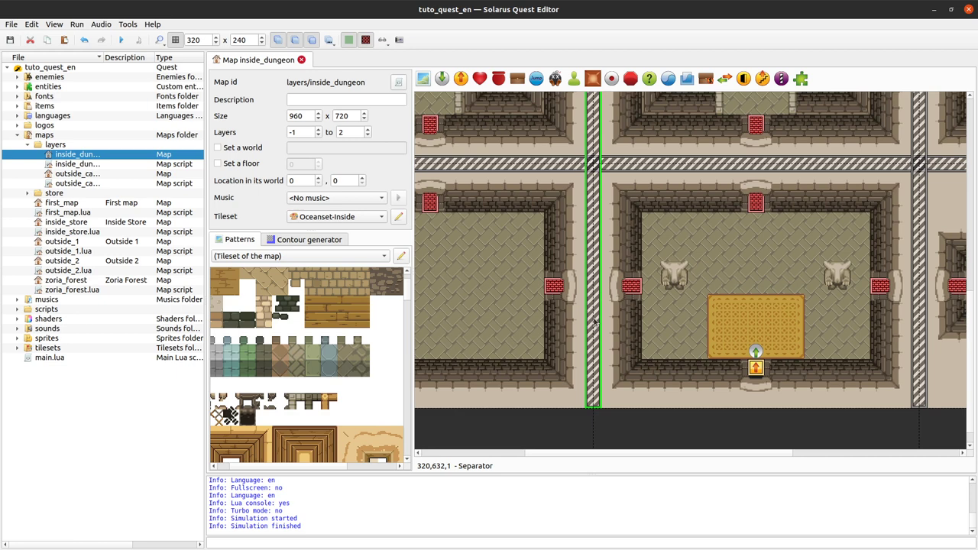
scroll(585, 325, "left", 5)
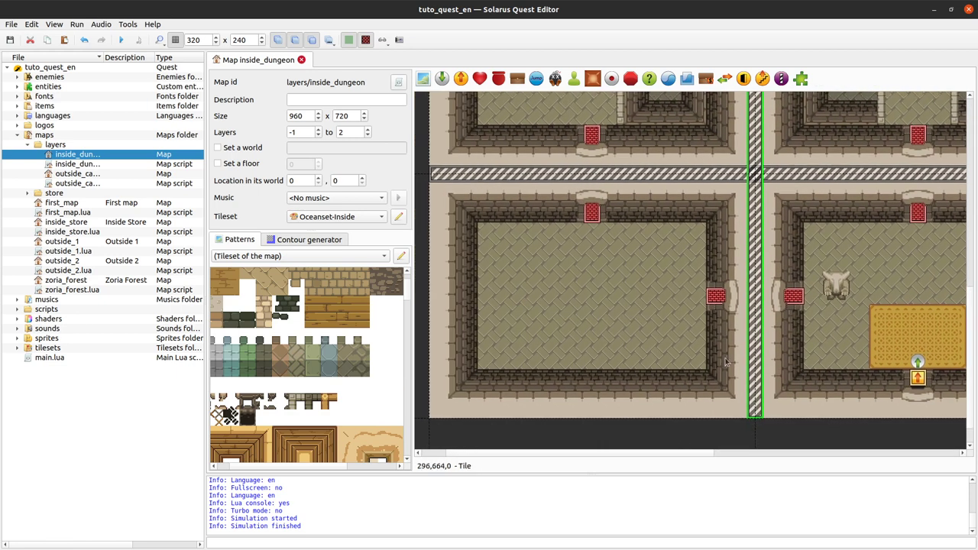
scroll(756, 342, "right", 1)
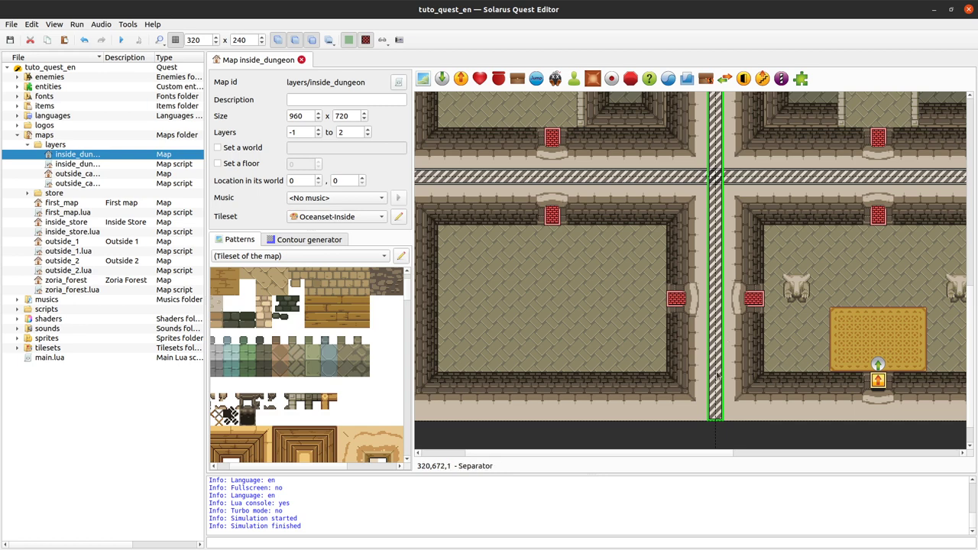
scroll(716, 374, "right", 3)
scroll(697, 325, "down", 1)
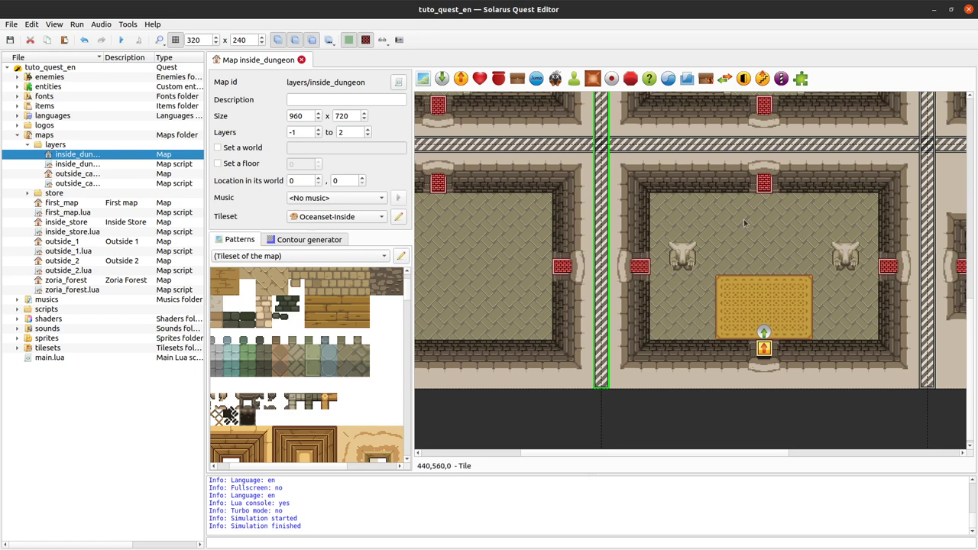
scroll(774, 310, "down", 1, "ctrl")
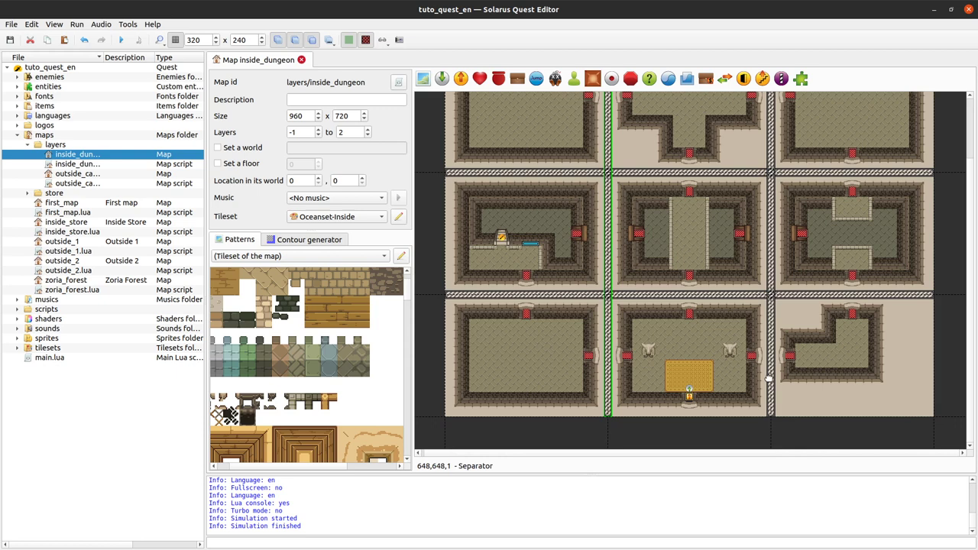
- Select the left-column vertical separator and the horizontal one above the bottom-right room, centring on the L-shaped room
left_click(860, 298)
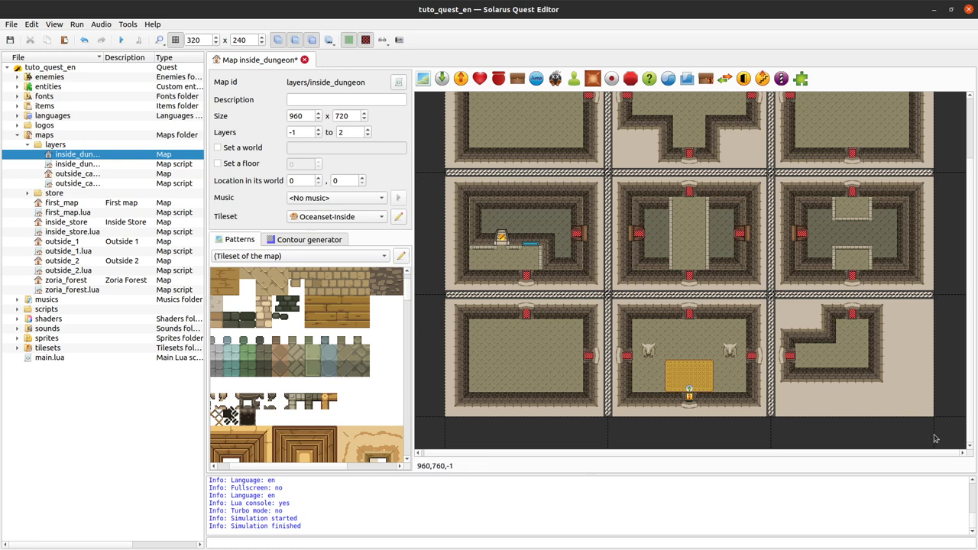
scroll(935, 438, "up", 1, "ctrl")
middle_click_drag(849, 432, 818, 367)
scroll(595, 242, "down", 1, "ctrl")
left_click(611, 302)
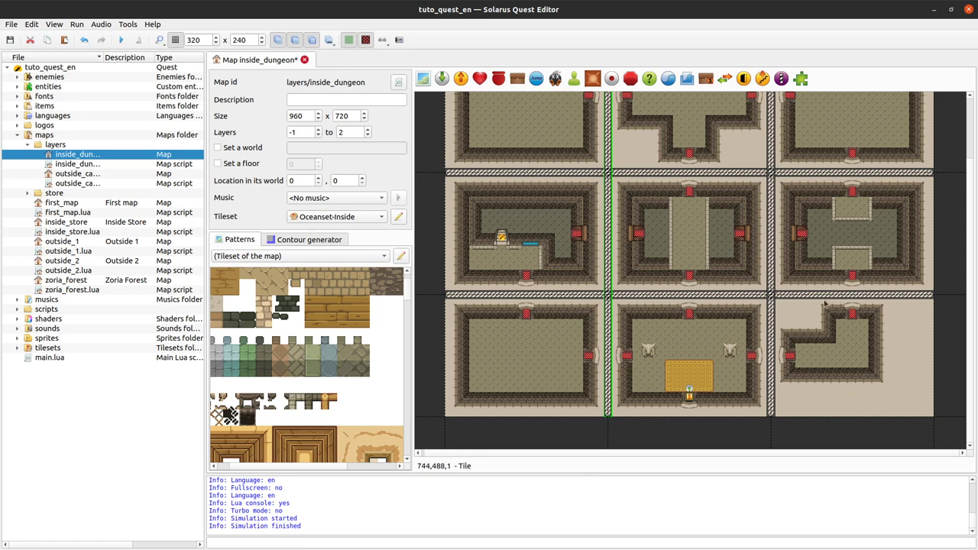
left_click(640, 295)
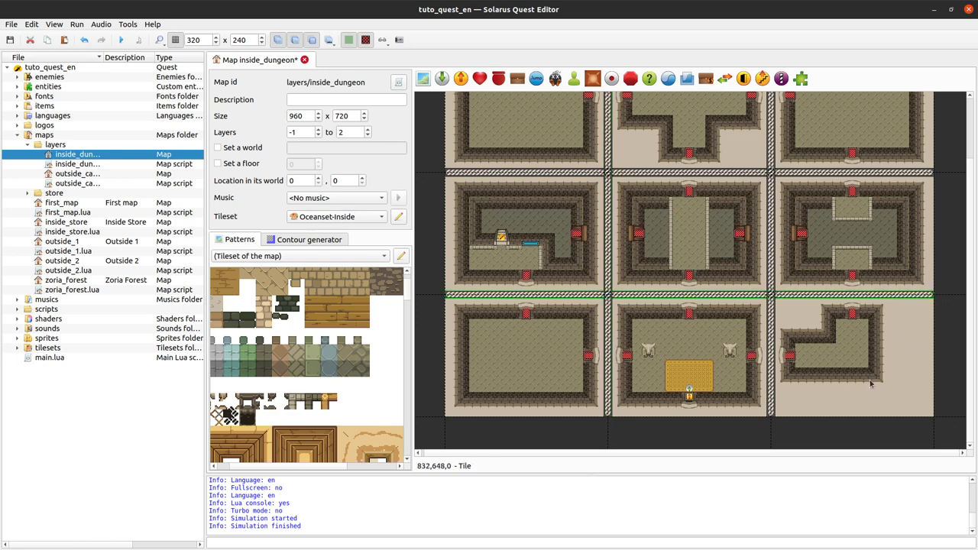
scroll(921, 332, "up", 1, "ctrl")
middle_click_drag(703, 405, 659, 284)
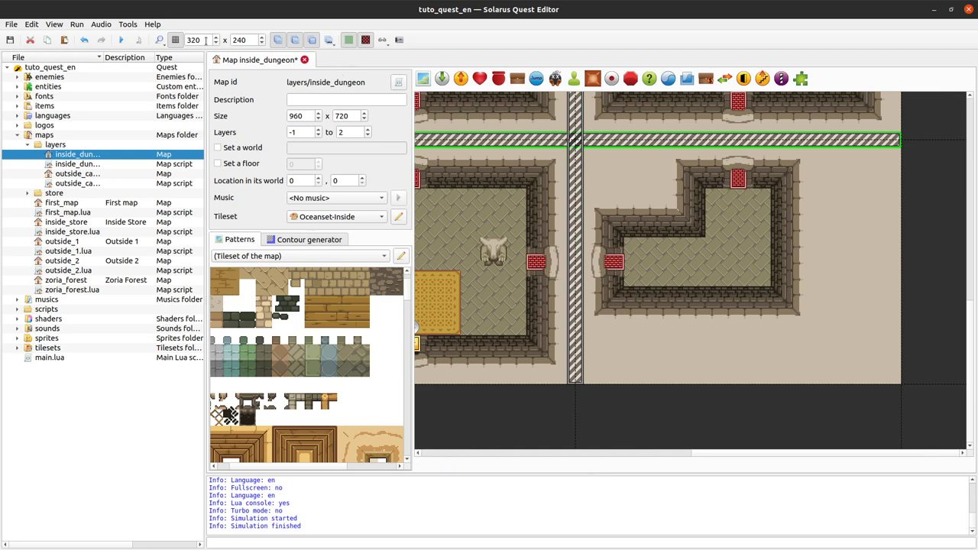
- Set the grid size to 16 x 16
type("16")
double_click(248, 40)
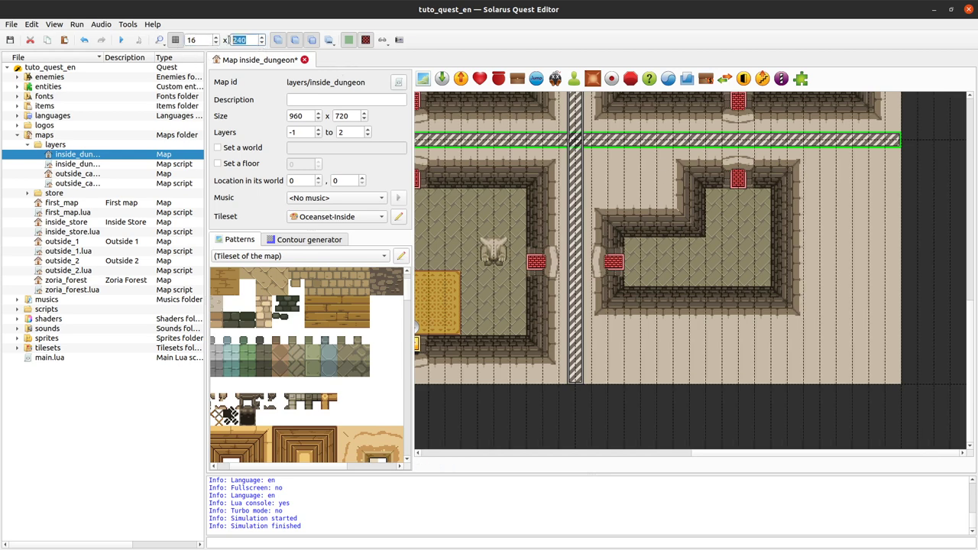
type("16")
left_click(810, 345)
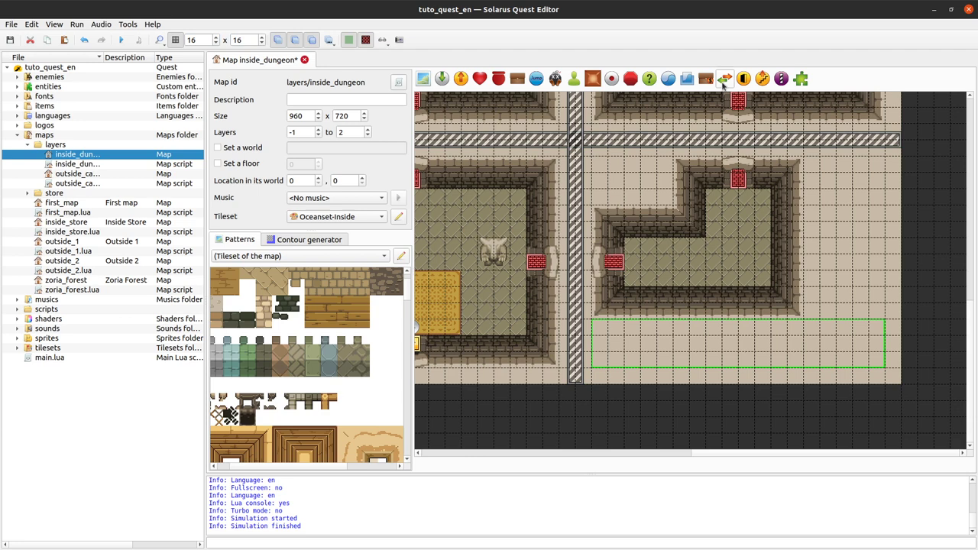
- Draw a horizontal separator below the L-shaped room and a vertical one along its right side
left_click(780, 79)
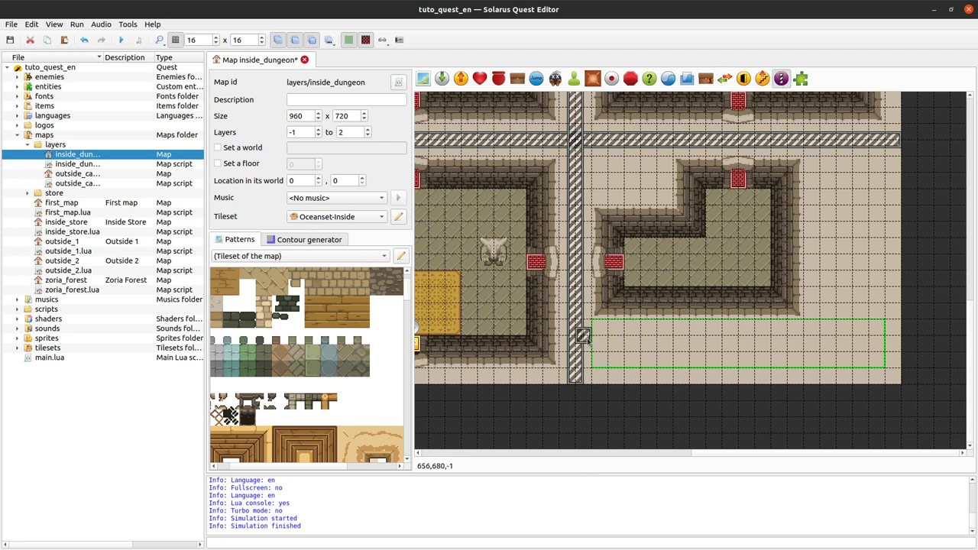
left_click_drag(578, 336, 818, 338)
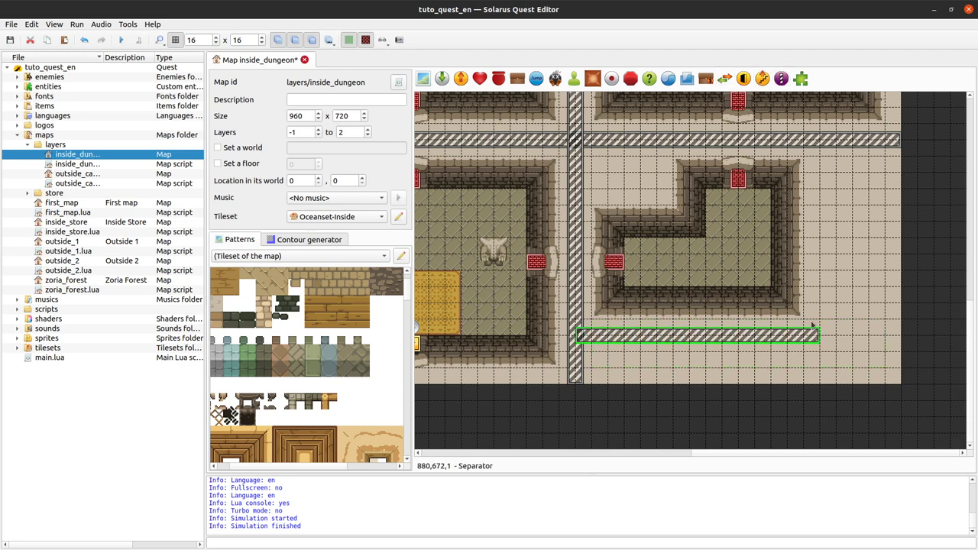
left_click(781, 79)
left_click_drag(819, 157, 821, 336)
- Save the map, toggle the grid off and on, and check each separator around the L-shaped room
key("ctrl+s")
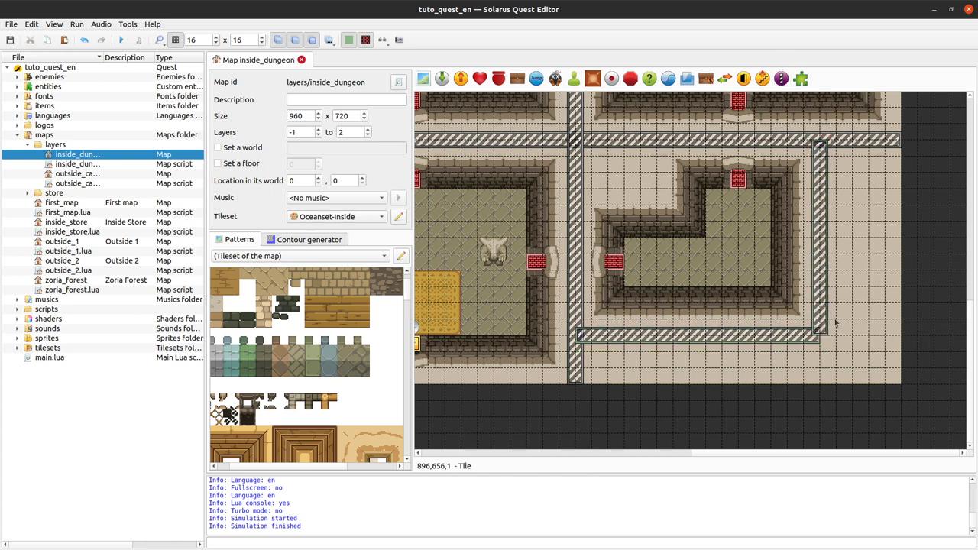
key("ctrl+g")
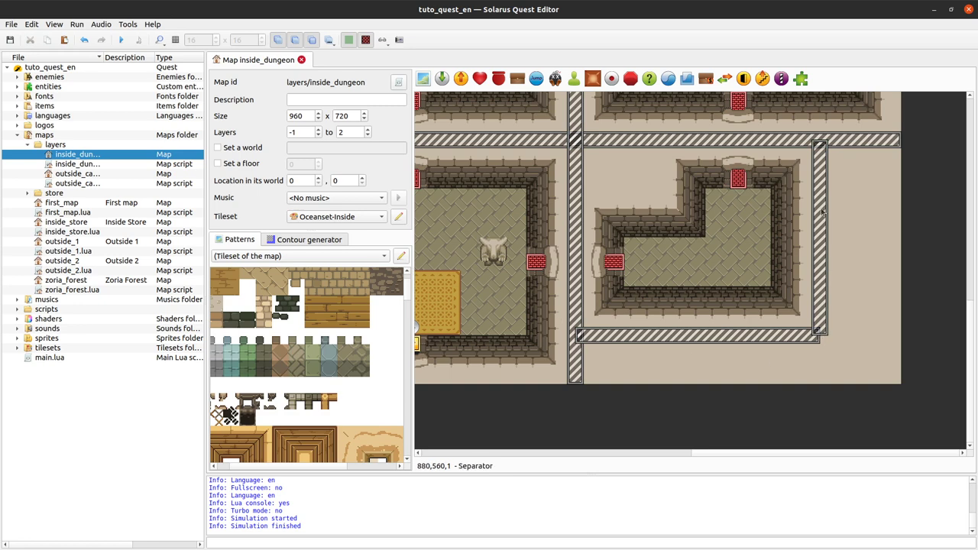
key("ctrl+g")
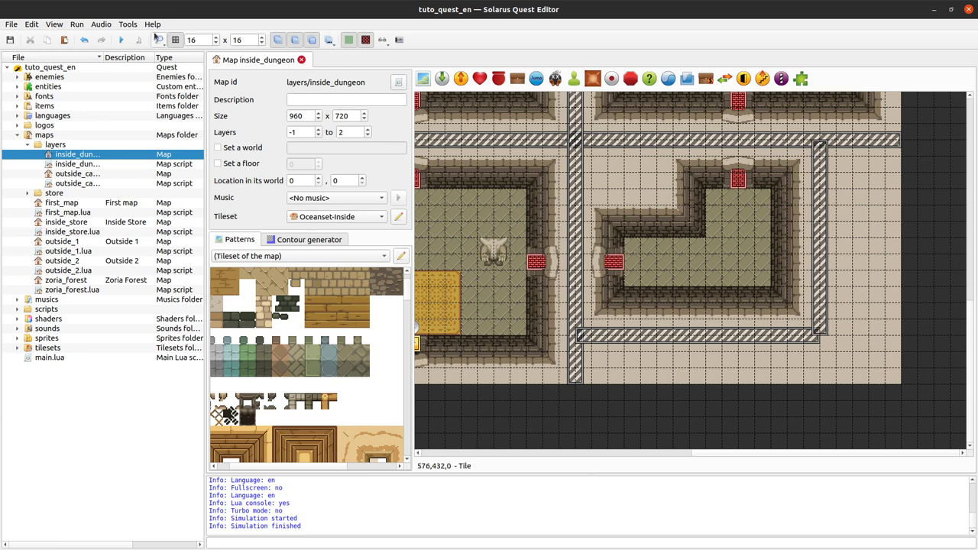
left_click(677, 142)
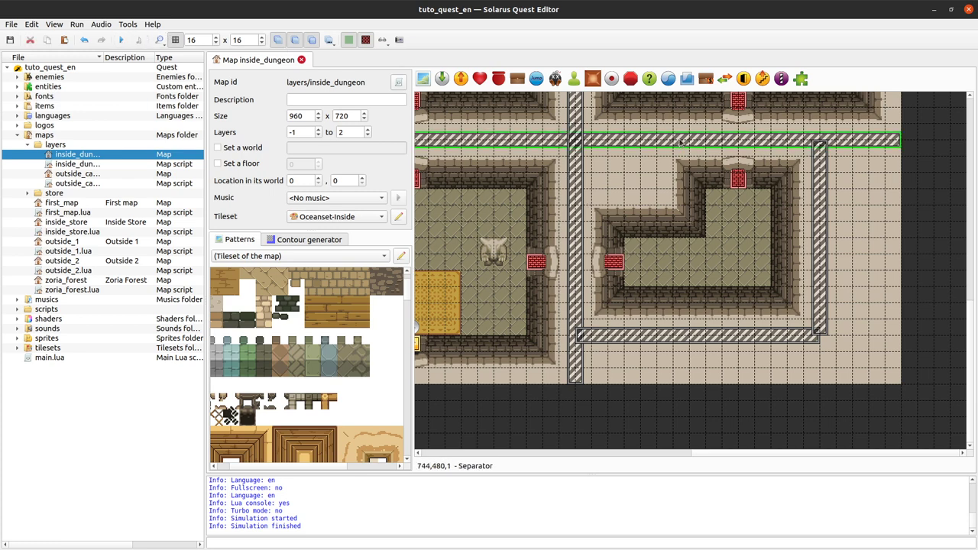
left_click(721, 335)
left_click(658, 143)
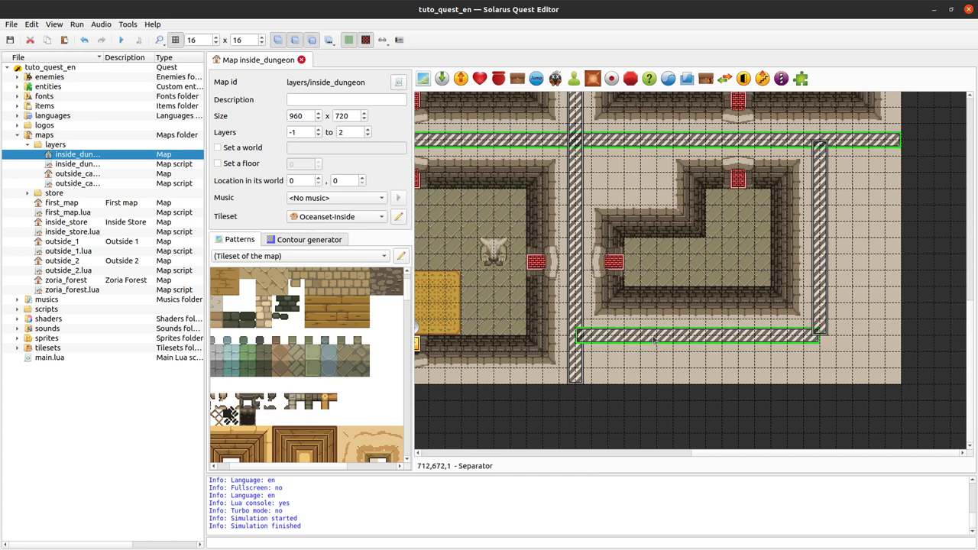
left_click(678, 337)
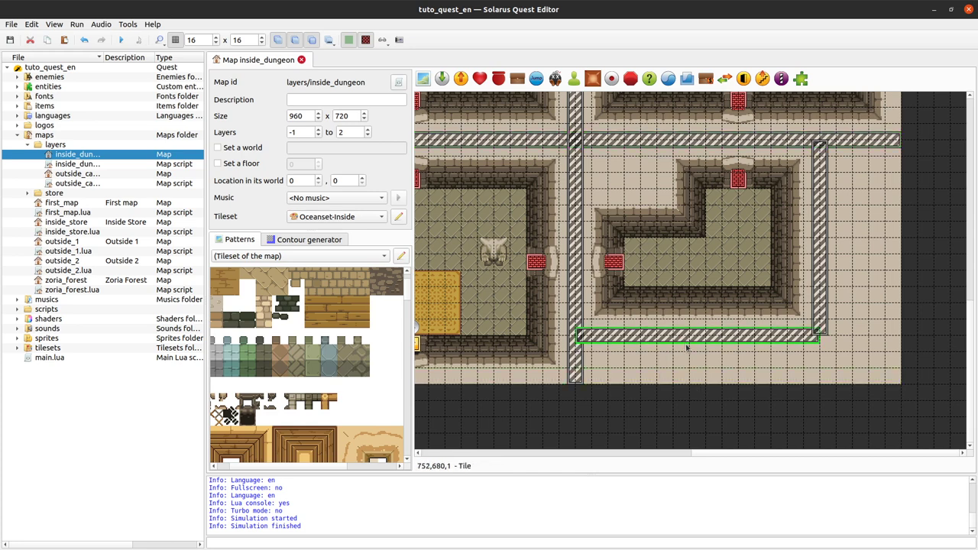
left_click(672, 356)
left_click(680, 141)
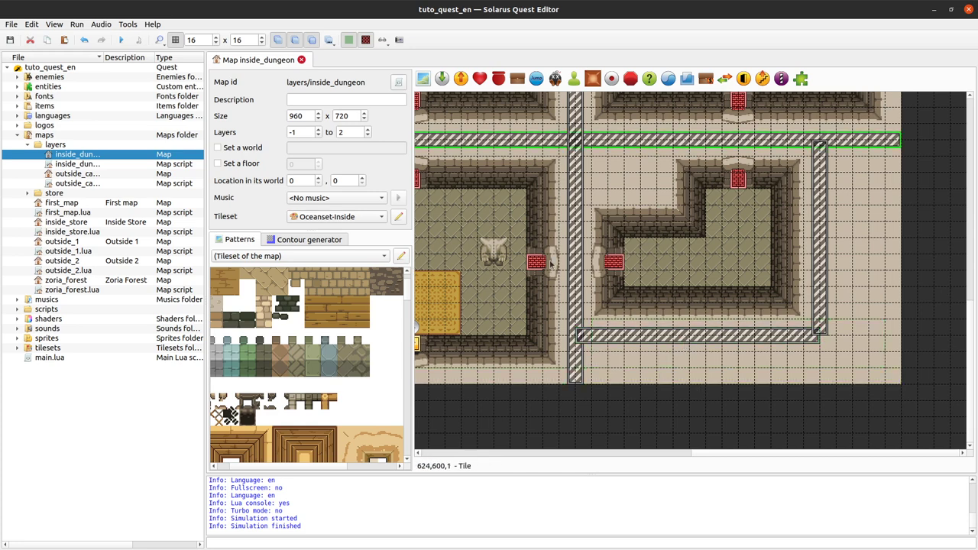
left_click(585, 229)
left_click(575, 320)
left_click(816, 222)
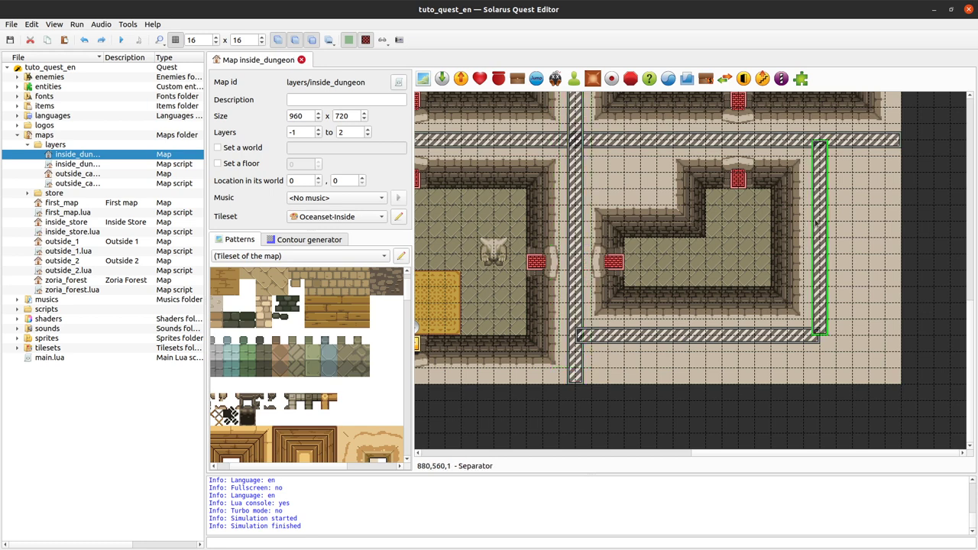
- Launch the game and walk the hero east through the door into the L-shaped room
left_click(116, 39)
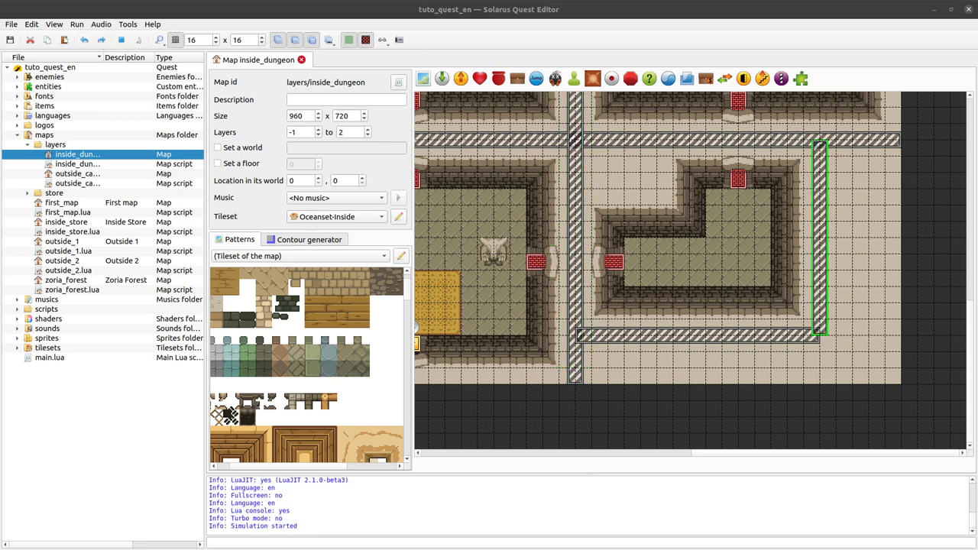
left_click_drag(245, 81, 222, 90)
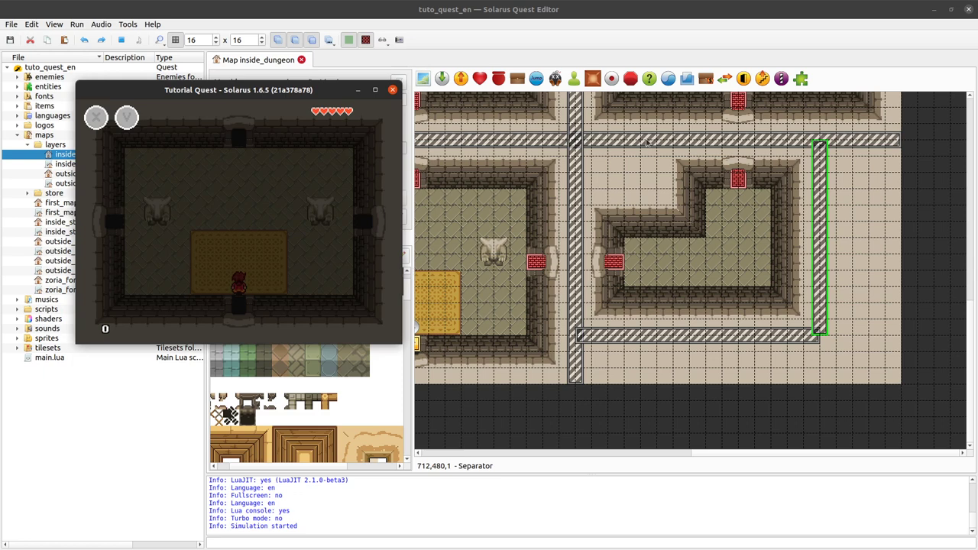
key("Right")
key("Up")
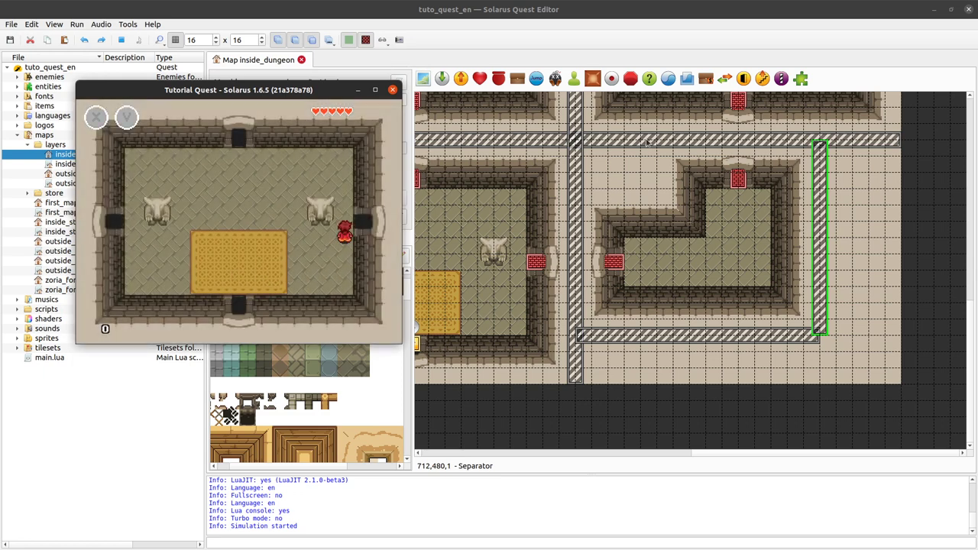
key("Right")
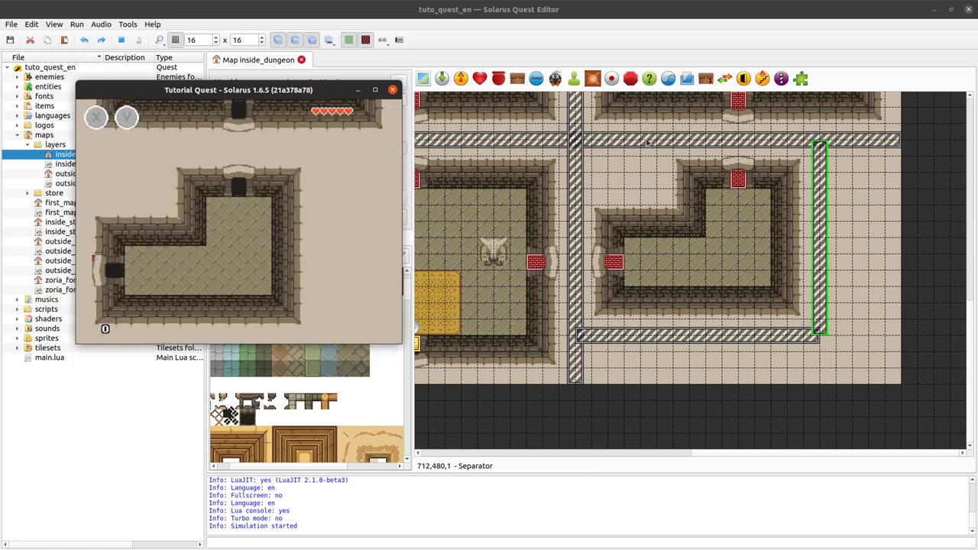
key("Right")
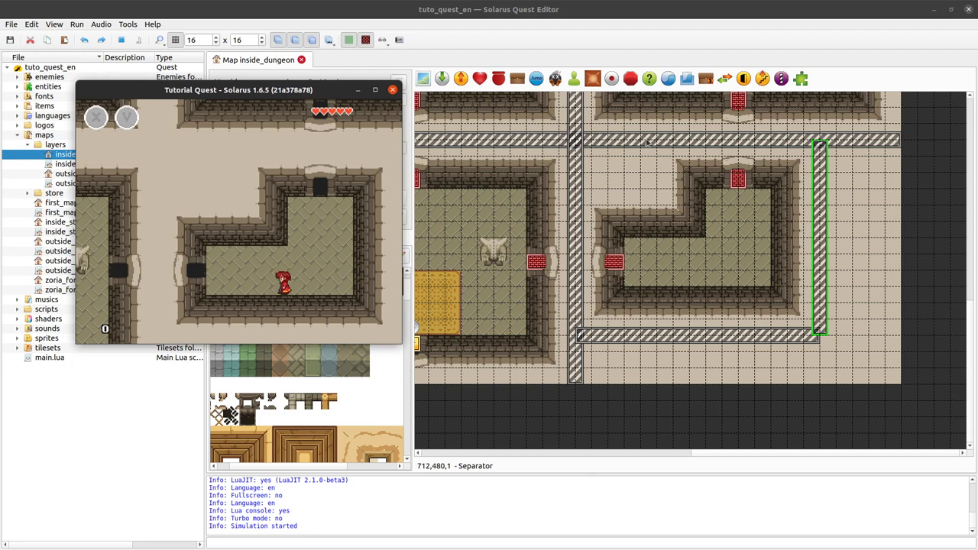
key("Left")
key("Right")
- Walk the hero out through the north and west doors, then close the game window
key("Up")
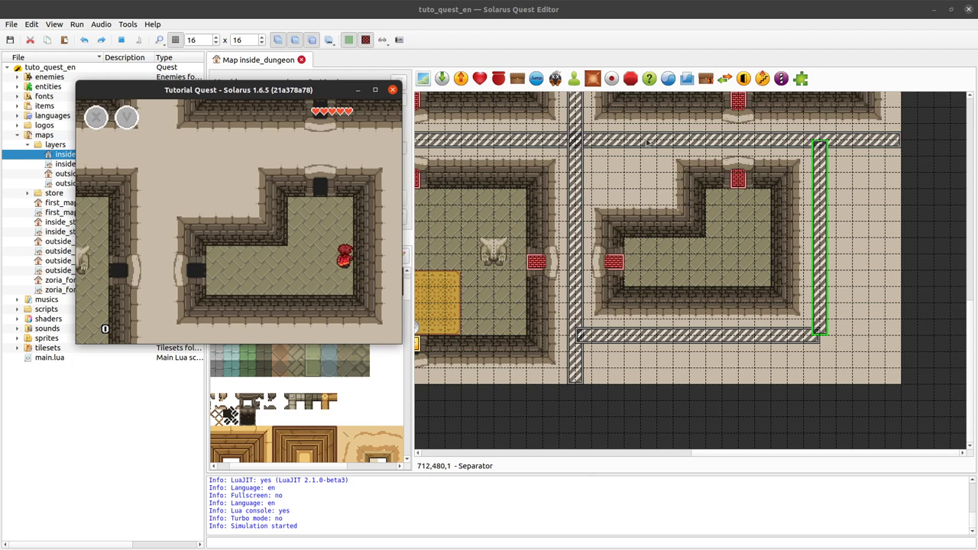
key("Left")
key("Up")
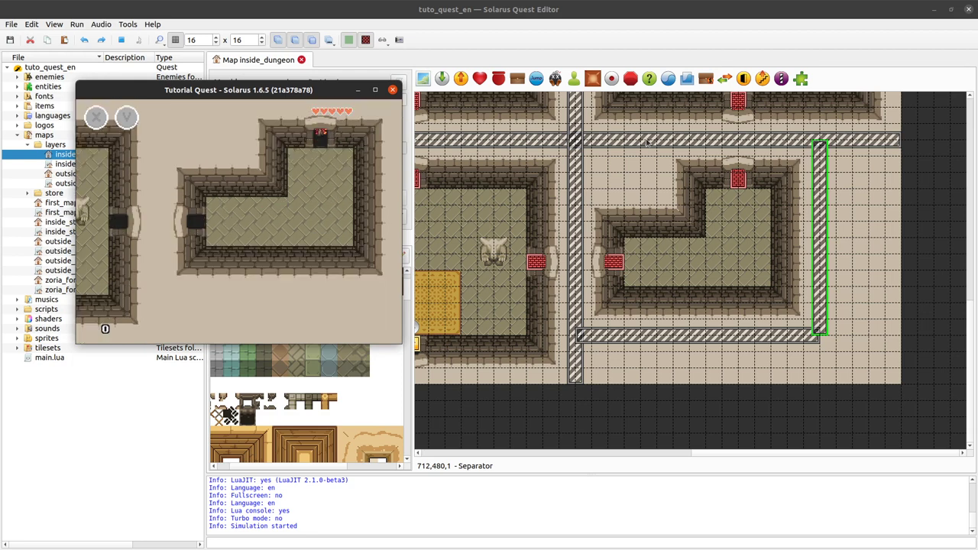
key("Down")
key("Left")
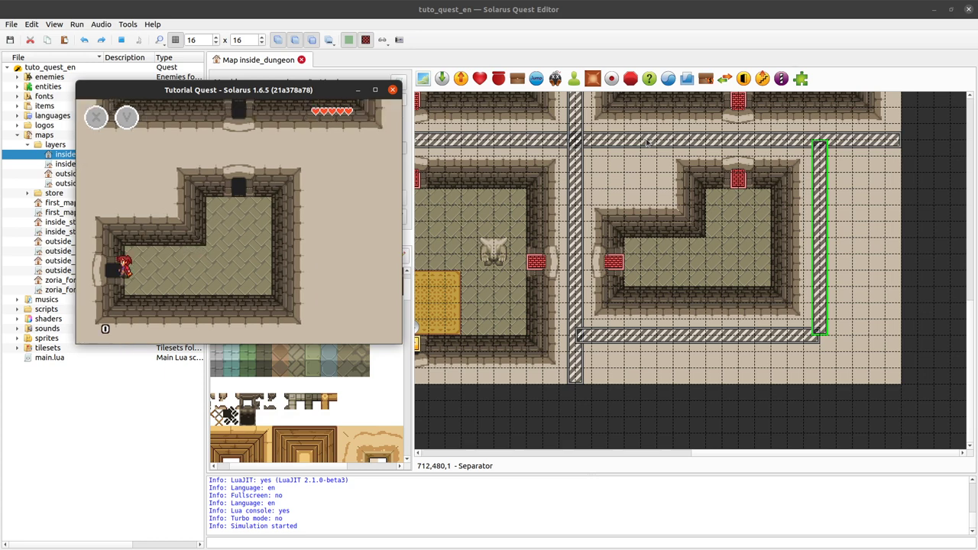
key("Left")
key("Left")
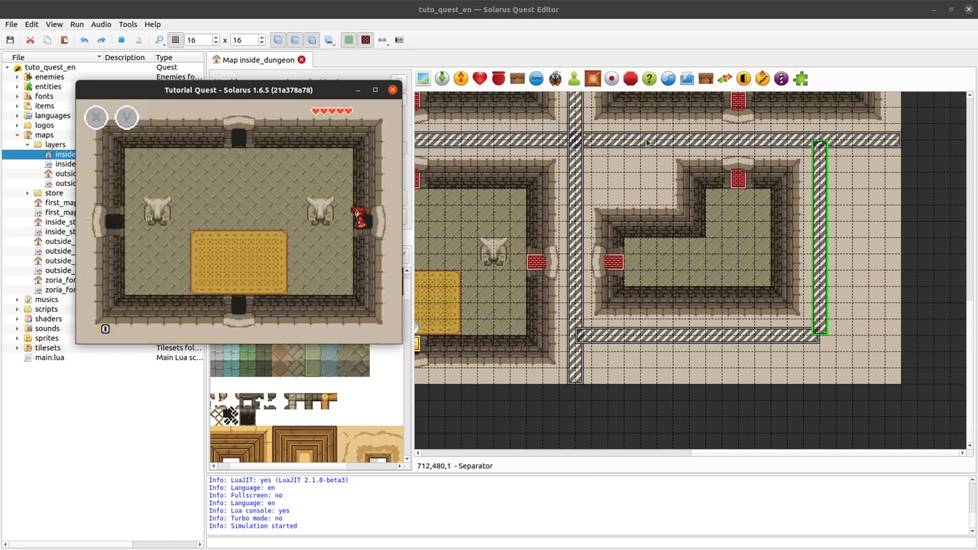
key("Down")
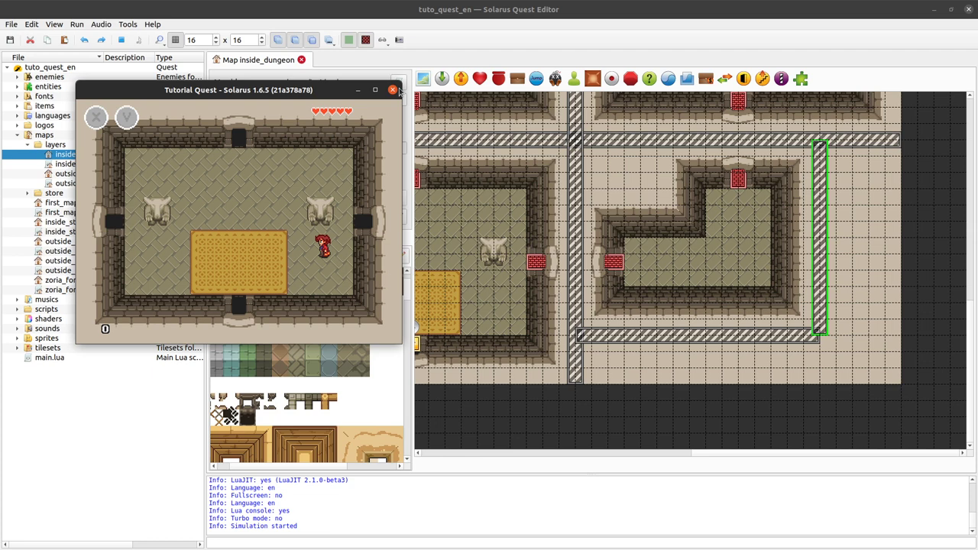
left_click(393, 91)
- Delete the vertical and horizontal separators beside the L-shaped room and save the map
left_click(913, 231)
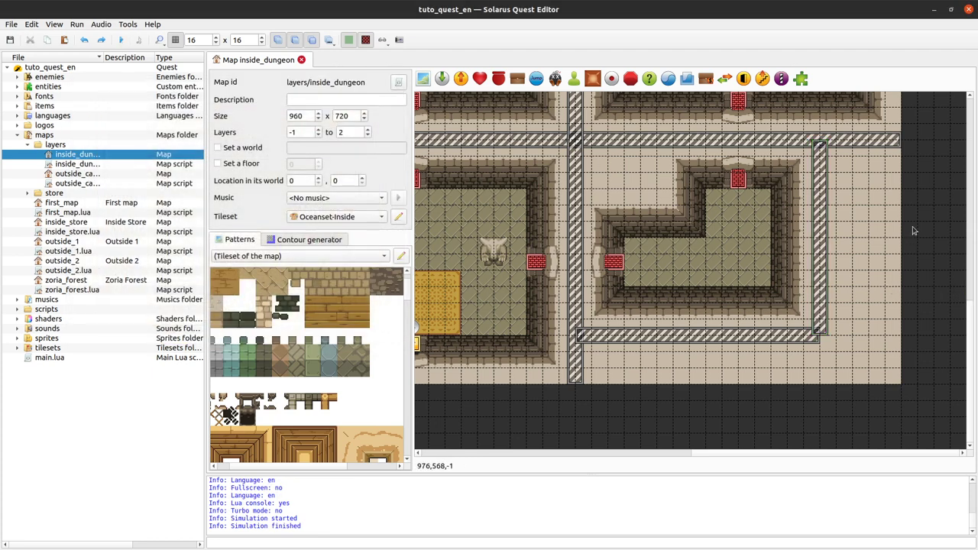
left_click(819, 148)
key("Delete")
left_click(583, 336)
key("Delete")
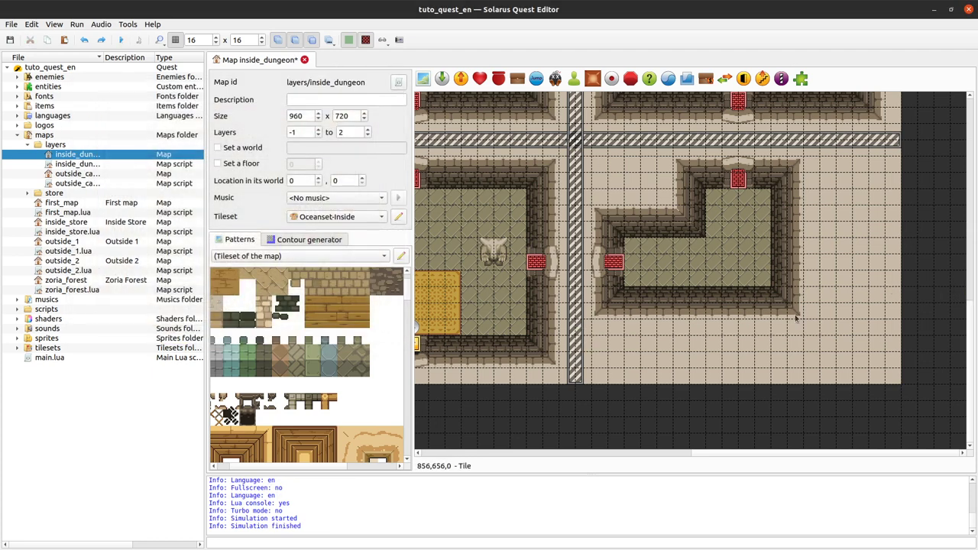
key("ctrl+s")
- Turn off the grid and try shortening the left/middle separator, then undo it
scroll(687, 336, "down", 1, "ctrl")
key("ctrl+g")
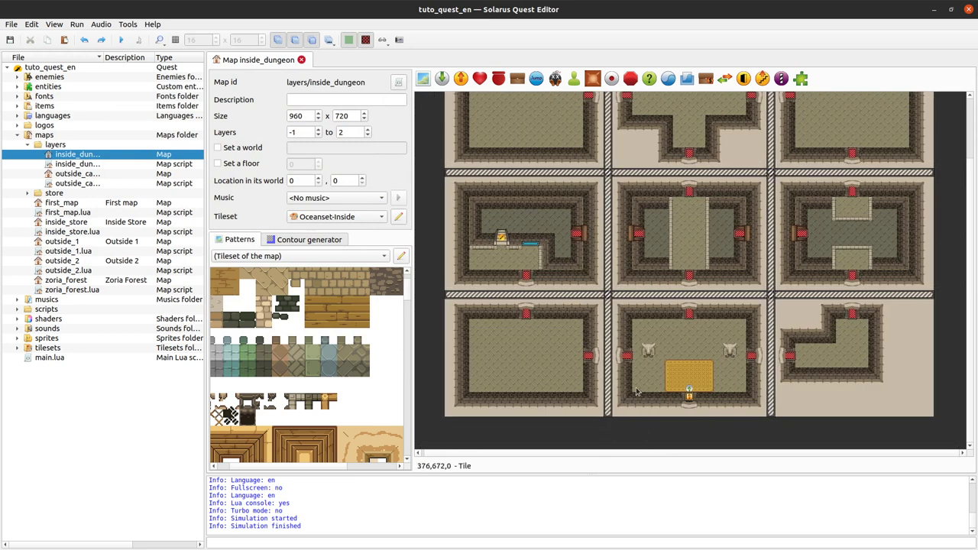
left_click(609, 410)
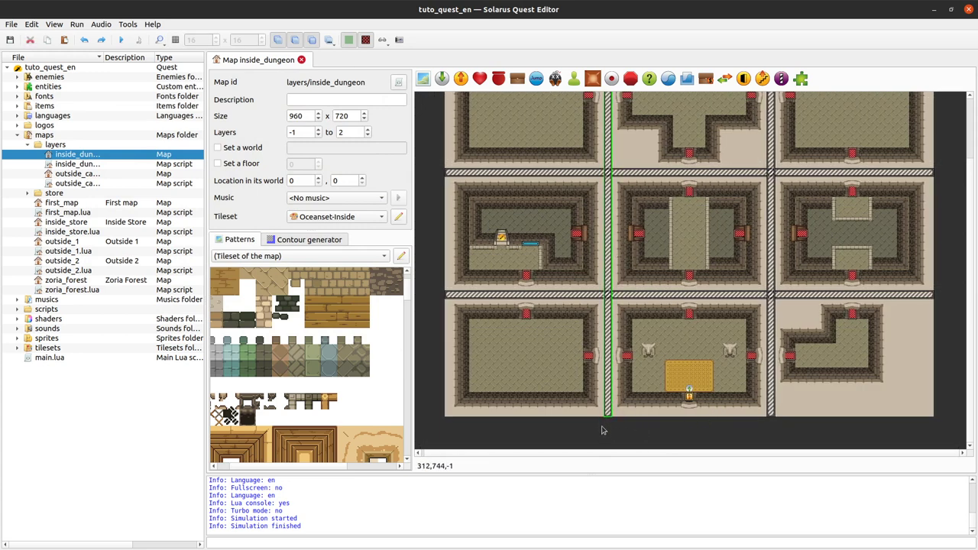
left_click_drag(608, 417, 610, 304)
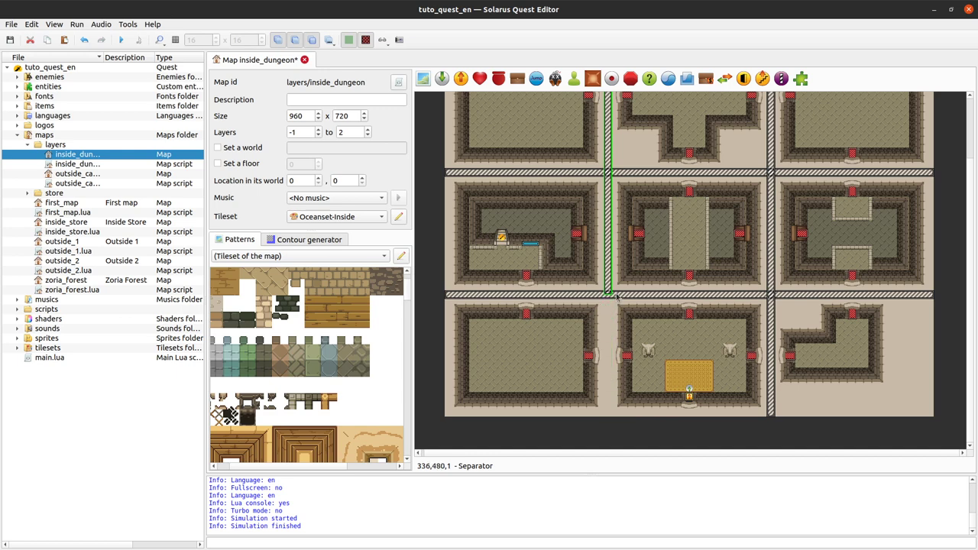
key("ctrl+z")
left_click(581, 427)
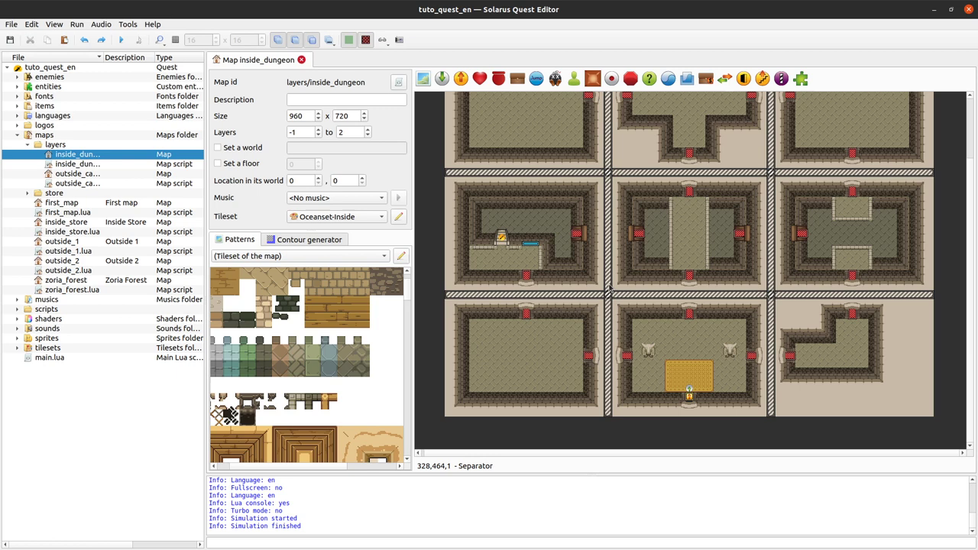
- Delete the wall tiles between the bottom rooms and the bottom-middle room's walls and floor
left_click_drag(555, 443, 639, 298)
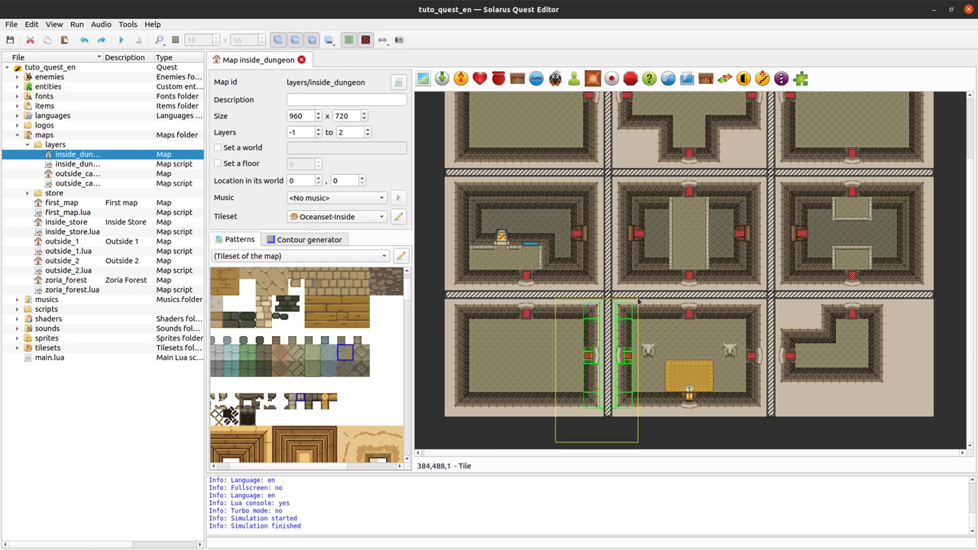
key("Delete")
left_click(680, 311)
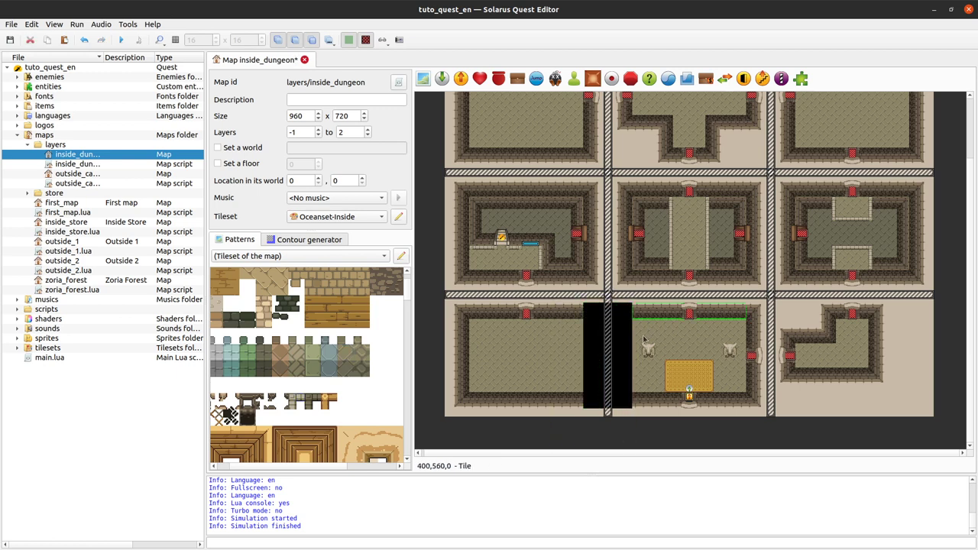
key("Delete")
left_click(673, 351)
key("Delete")
left_click(651, 400)
key("Delete")
- Stretch the left room's walls and floor rightward across the emptied area and save
left_click(573, 407)
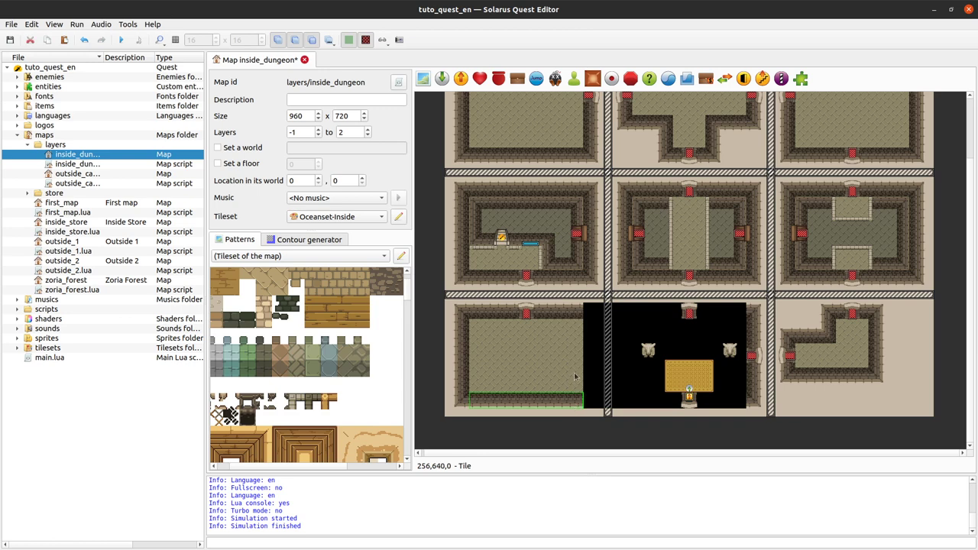
left_click(575, 375, "ctrl")
left_click(567, 314, "ctrl")
left_click_drag(582, 324, 738, 323)
left_click(680, 434)
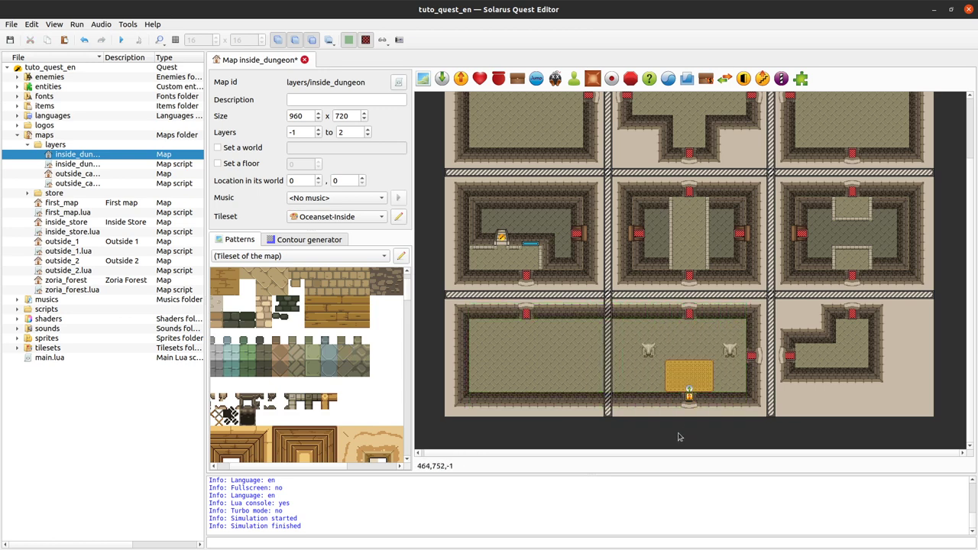
key("ctrl+s")
left_click(121, 40)
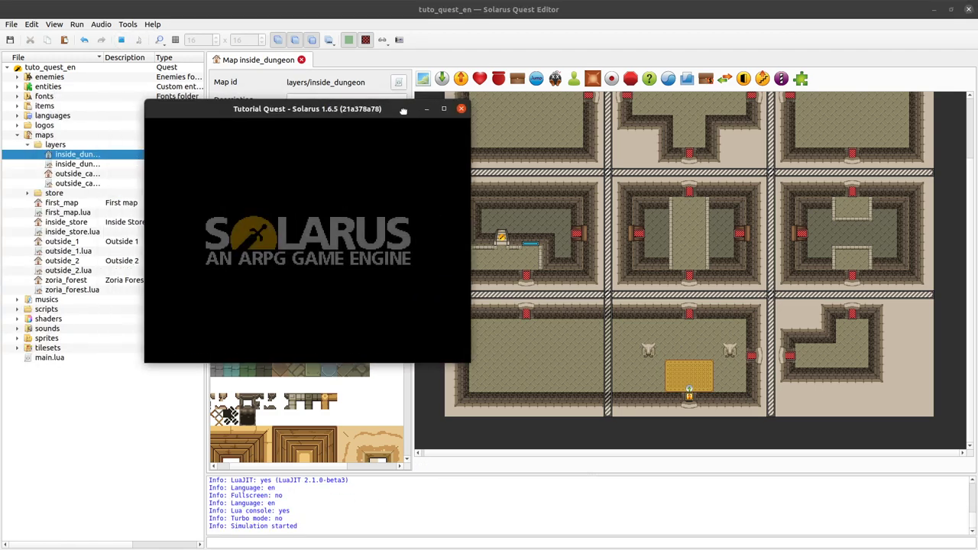
key("Up")
key("Left")
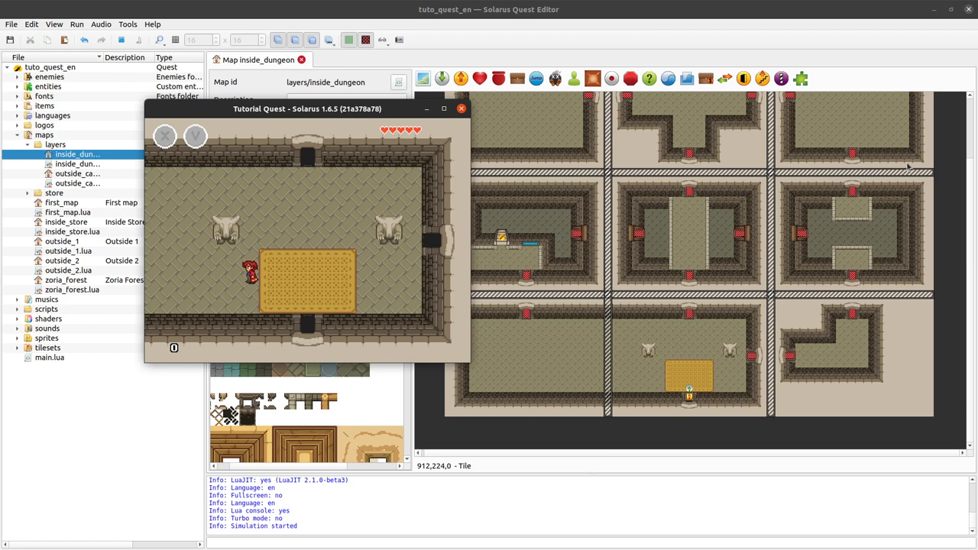
key("Up")
key("Left")
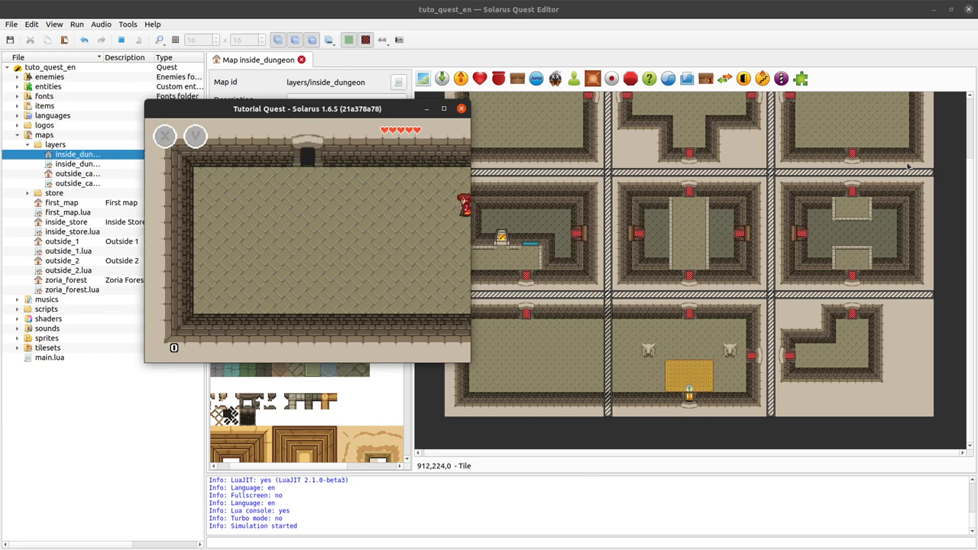
key("Right")
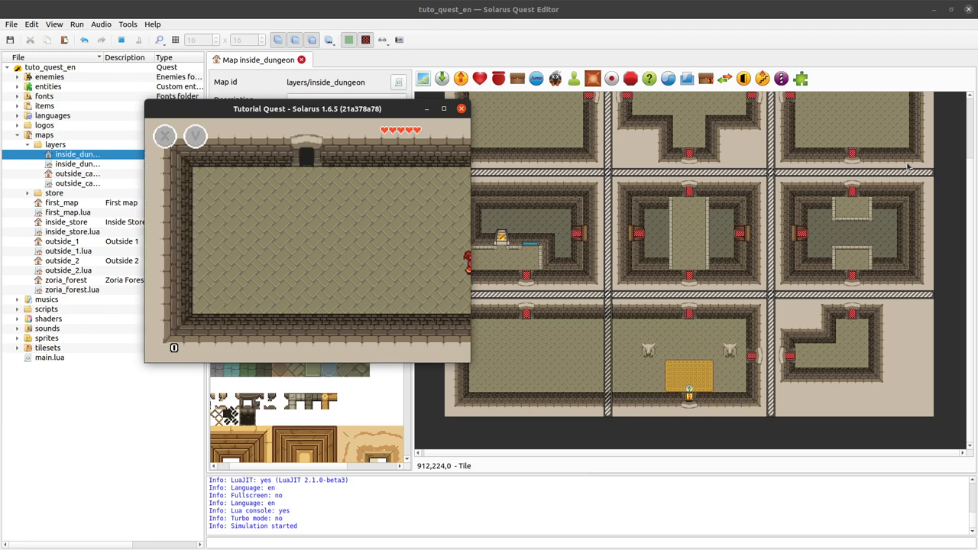
key("Up")
key("Left")
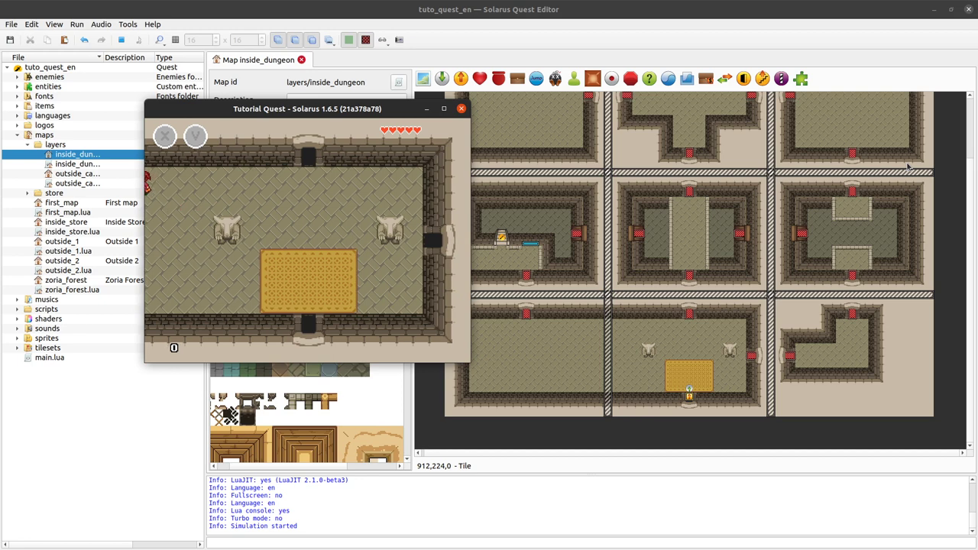
key("Left")
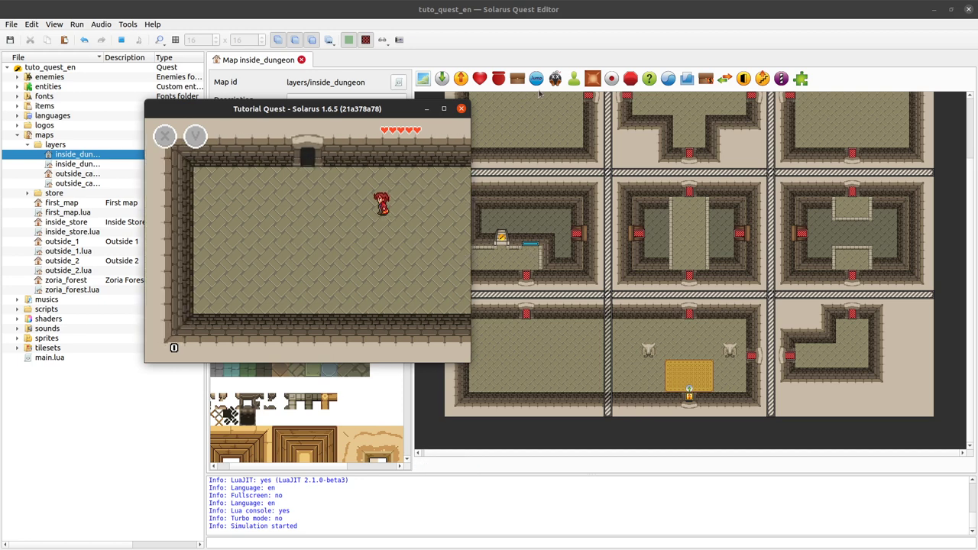
left_click(462, 110)
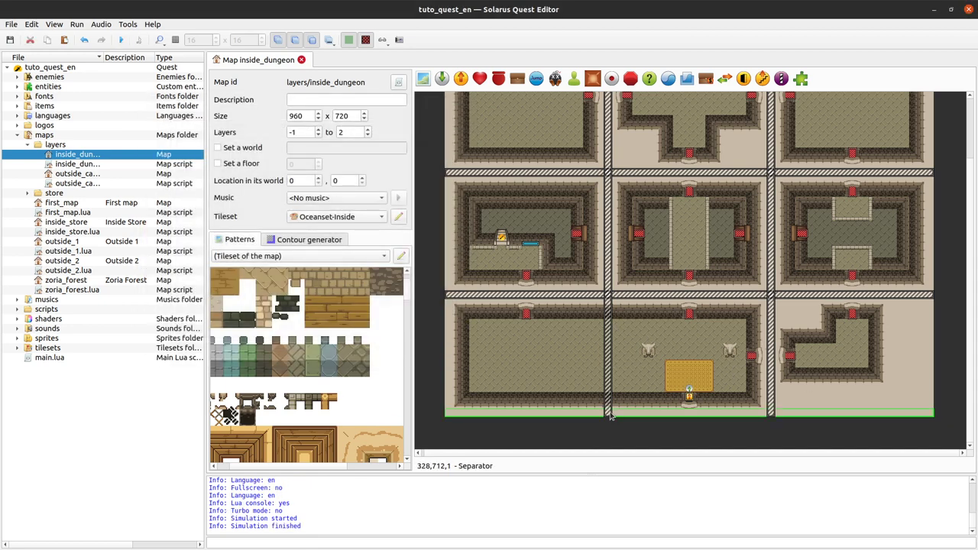
- Shorten the vertical separator to stop above the merged room and adjust the separators there
left_click_drag(607, 419, 619, 299)
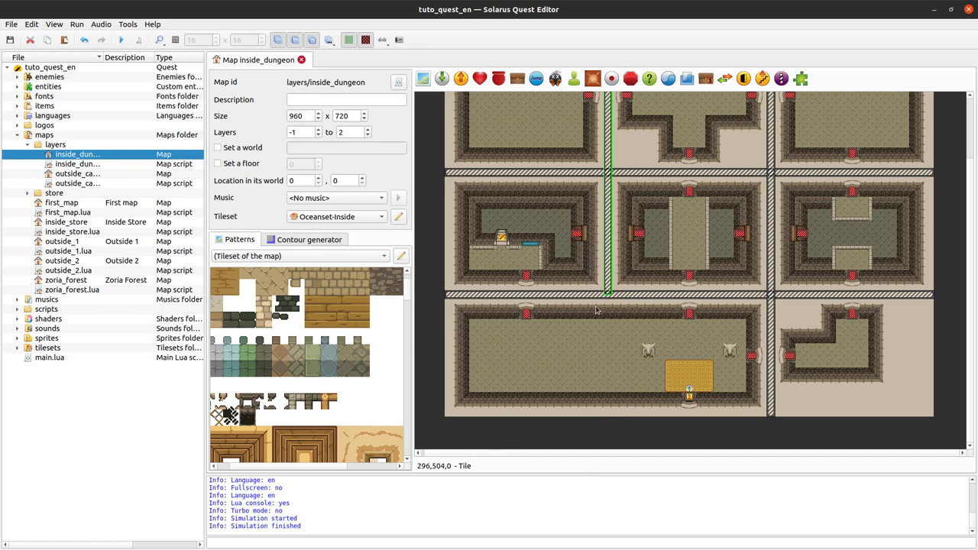
scroll(612, 297, "up", 1, "ctrl")
scroll(639, 382, "down", 1)
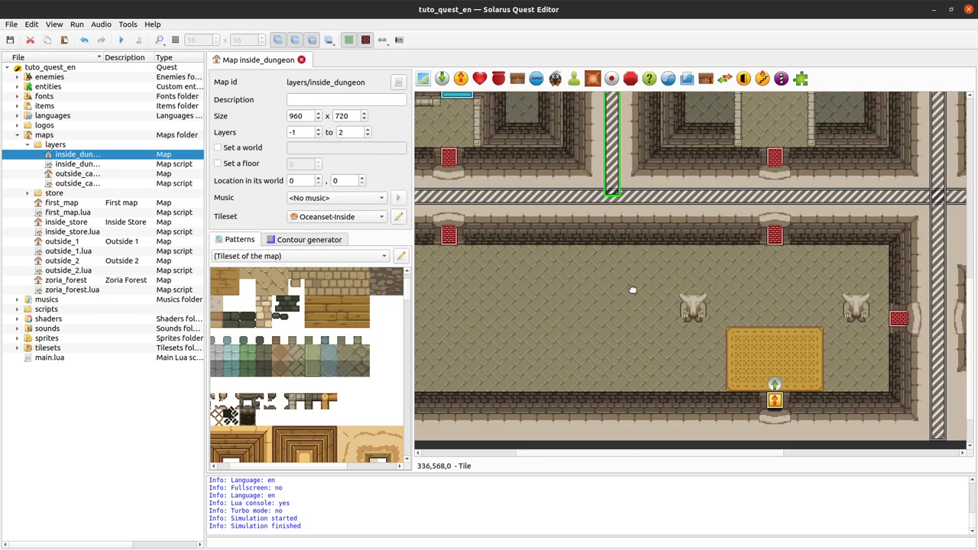
left_click(635, 197)
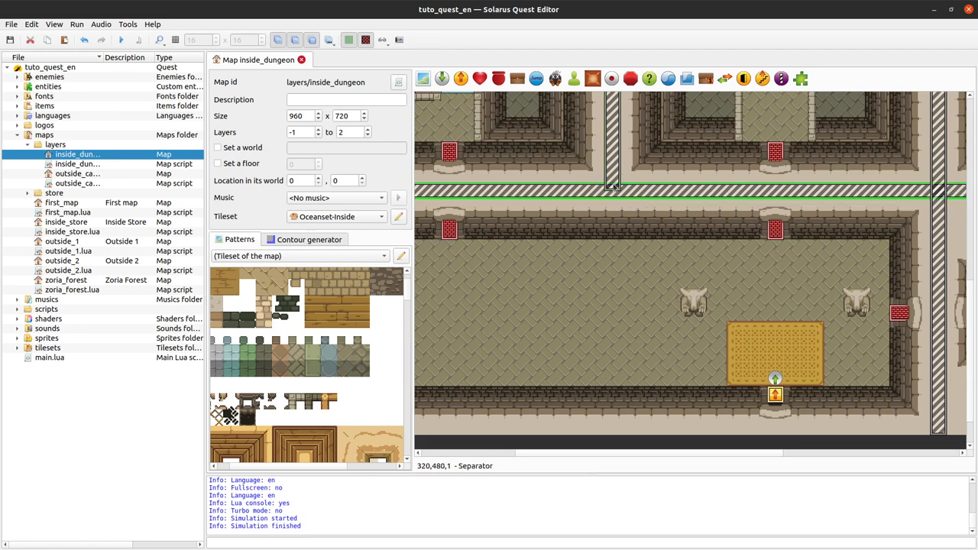
left_click(613, 186, "ctrl")
middle_click_drag(614, 186, 633, 251)
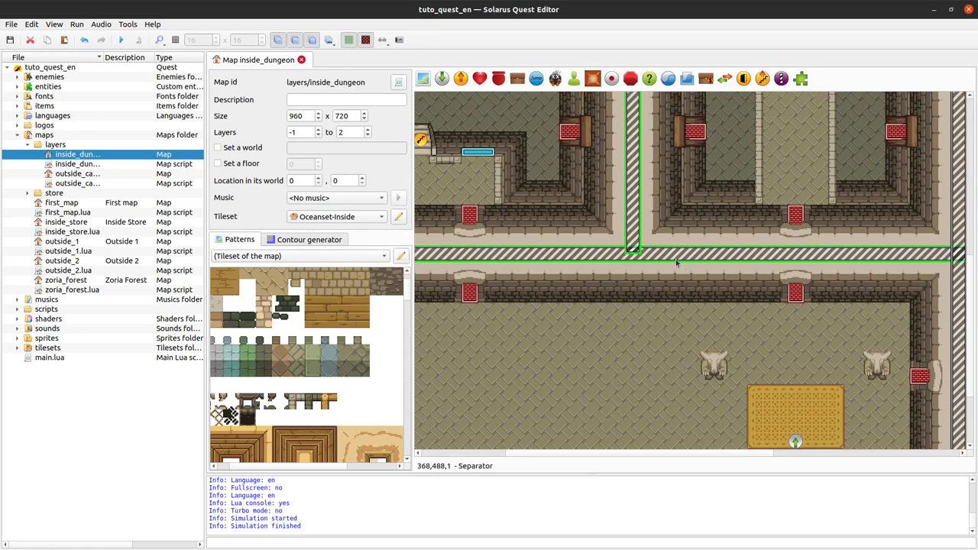
- Launch the quest to playtest the edited inside_dungeon map
scroll(638, 246, "down", 2, "ctrl")
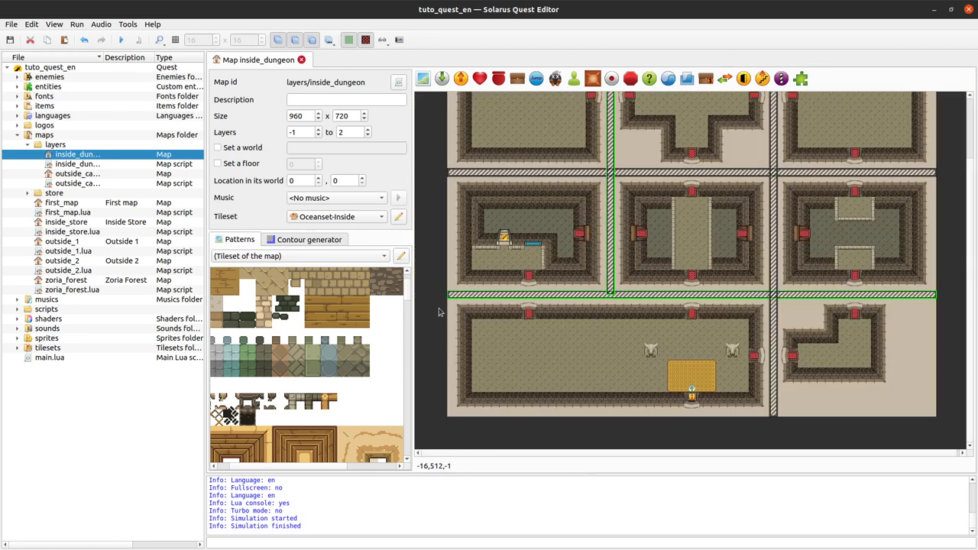
left_click(439, 312)
left_click(121, 39)
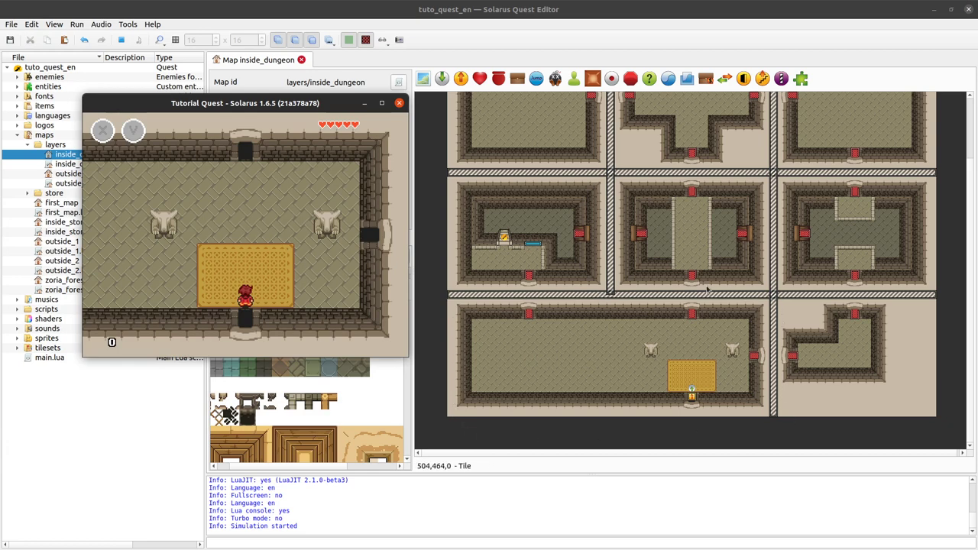
- Walk the hero around the starting room, up, left, right and back to its left wall
key("Up")
key("Left")
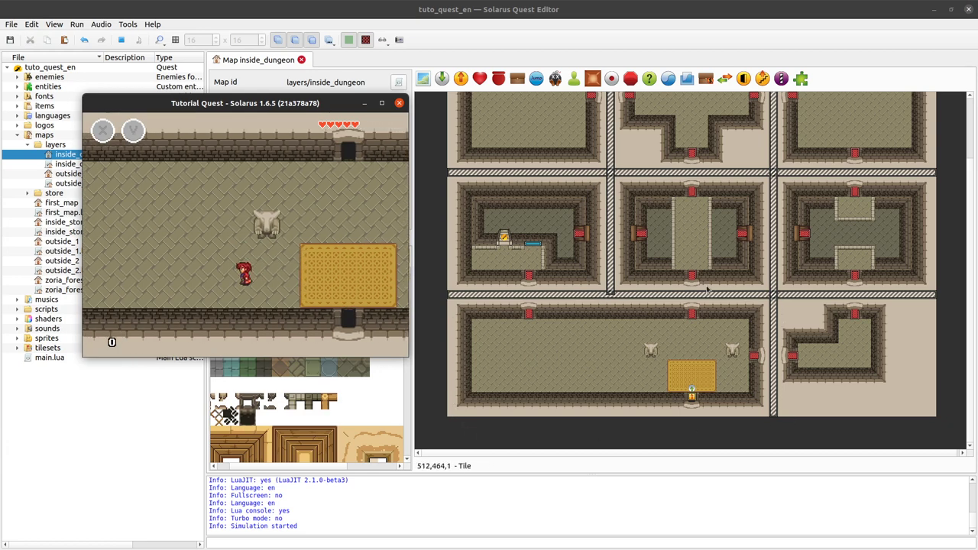
key("Up")
key("Left")
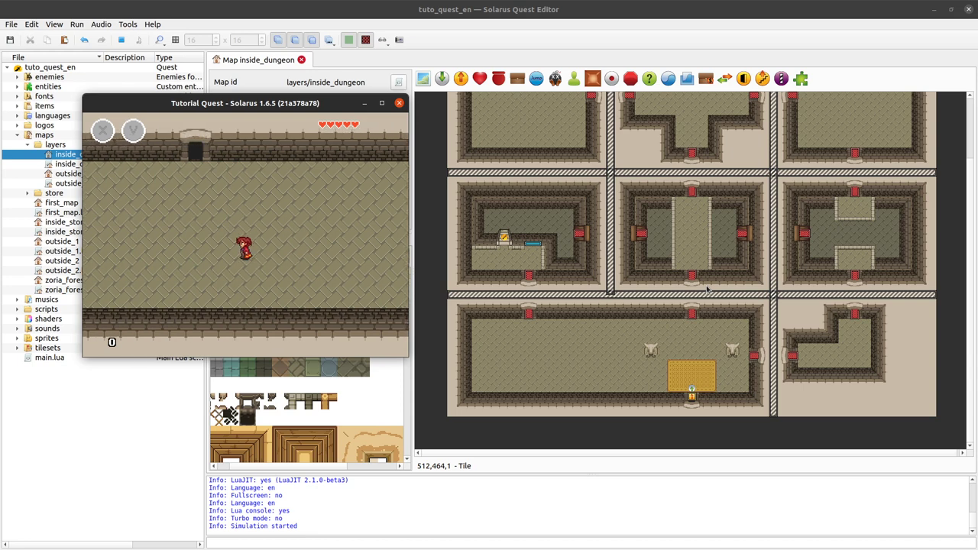
key("Up")
key("Right")
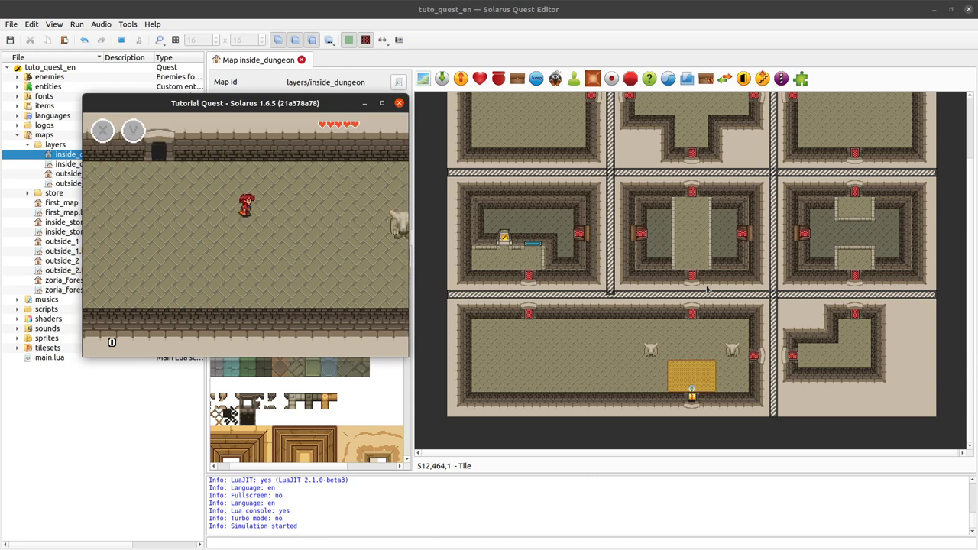
key("Right")
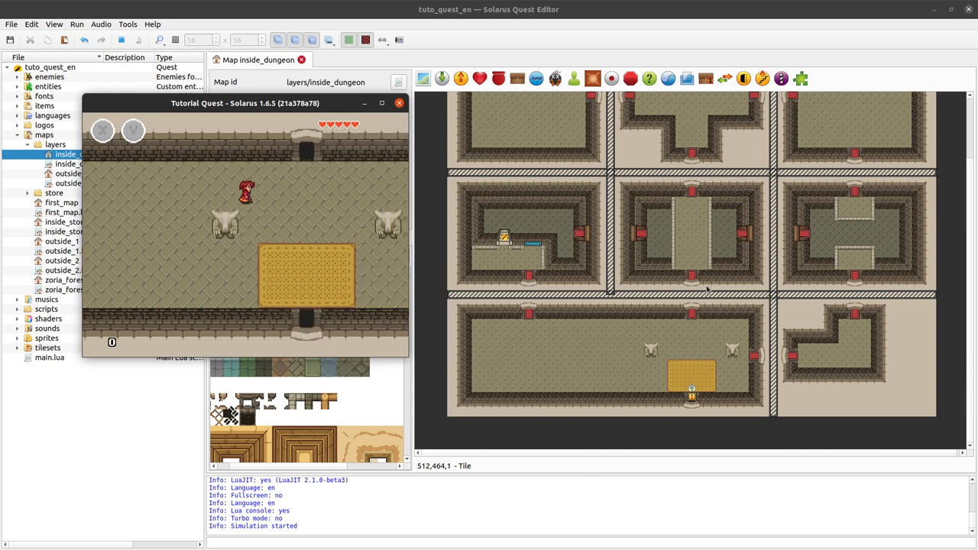
key("Down")
key("Right")
key("Left")
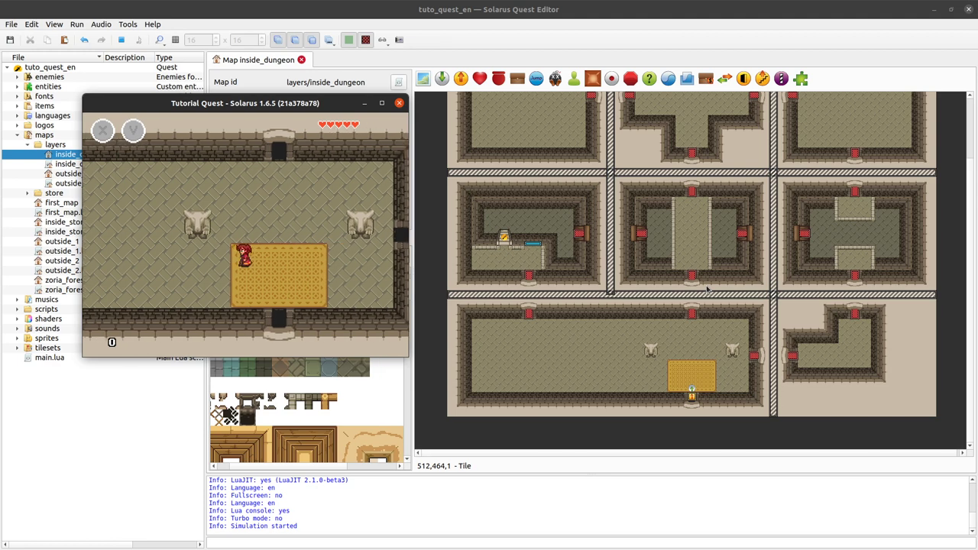
key("Left")
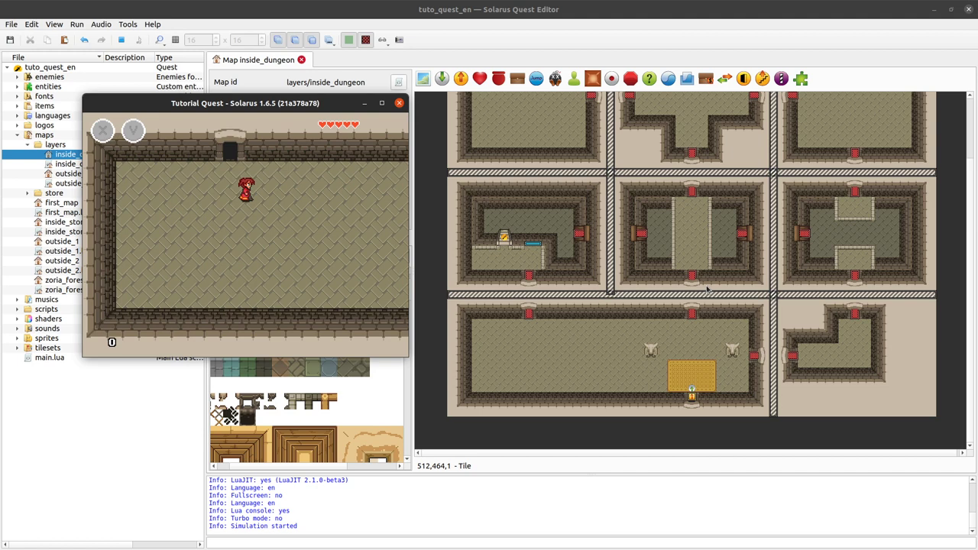
- Walk the hero through the top and east doorways into the next rooms, then close the game
key("Up")
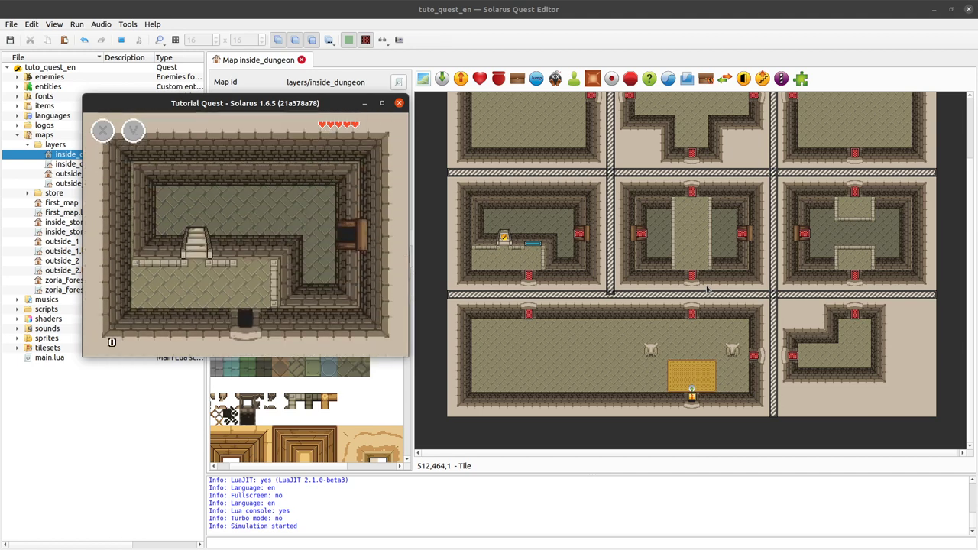
key("Up")
key("Right")
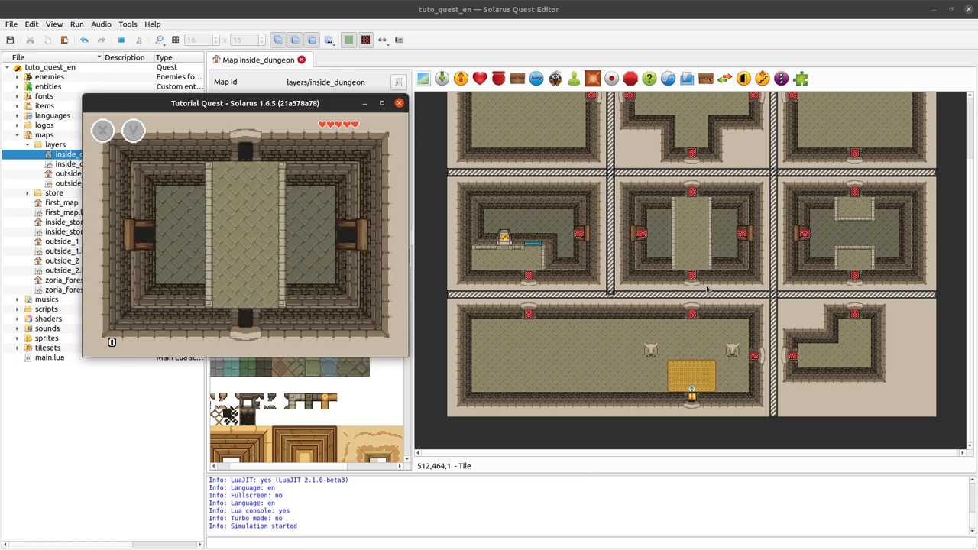
key("Right")
key("Down")
key("Up")
key("Right")
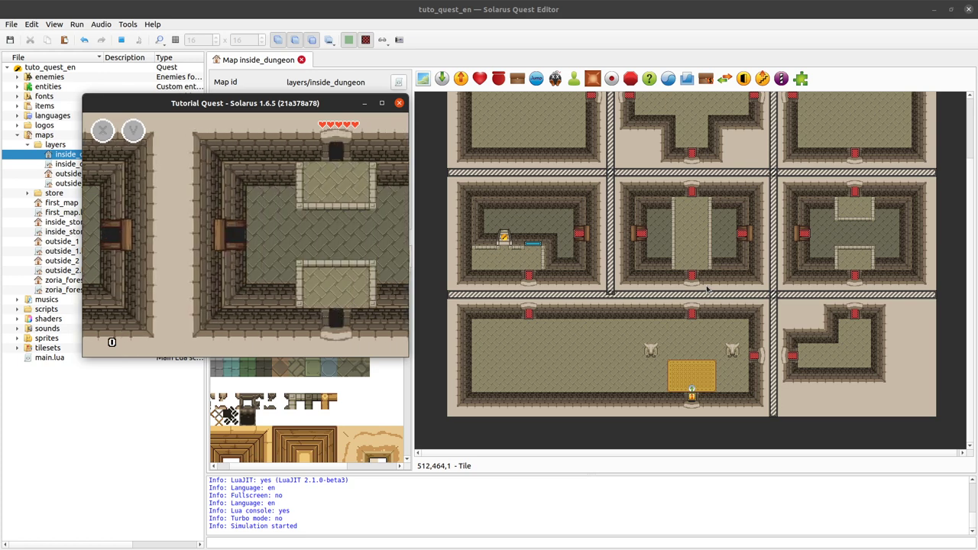
left_click(399, 103)
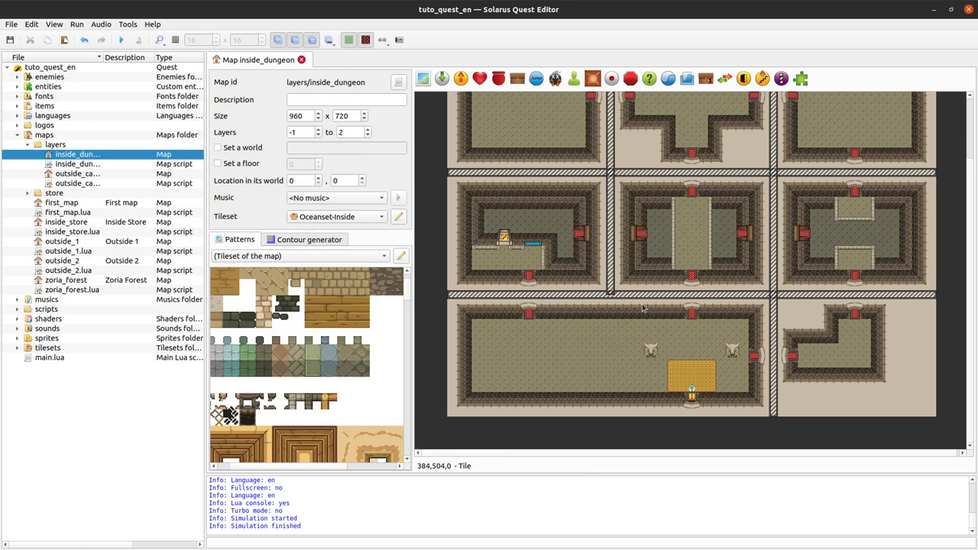
- Extend the vertical separator down through the wide bottom room and save the map
left_click(616, 287)
left_click_drag(616, 290, 615, 424)
key("ctrl+s")
left_click(631, 428)
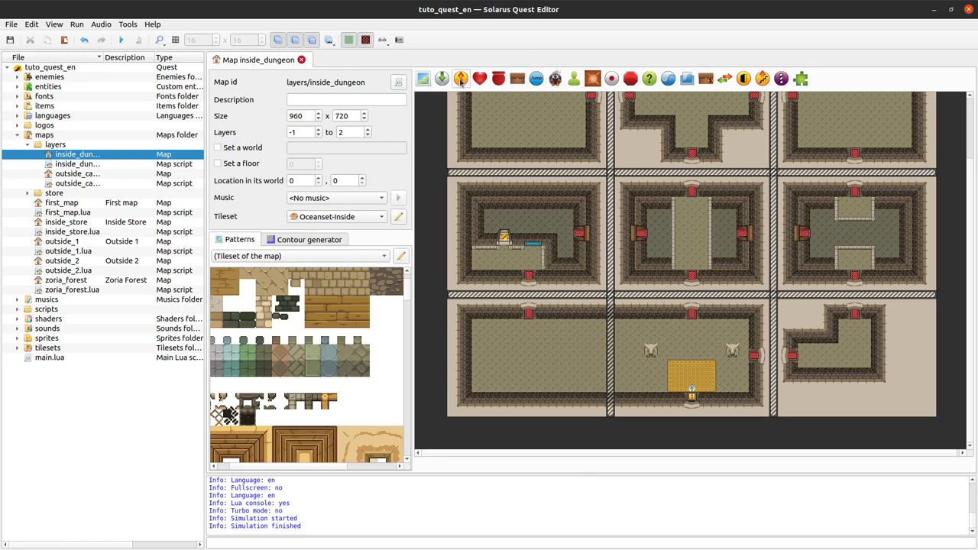
- Place a Bee Guard enemy in the bottom room's right half
left_click(559, 80)
left_click(628, 338)
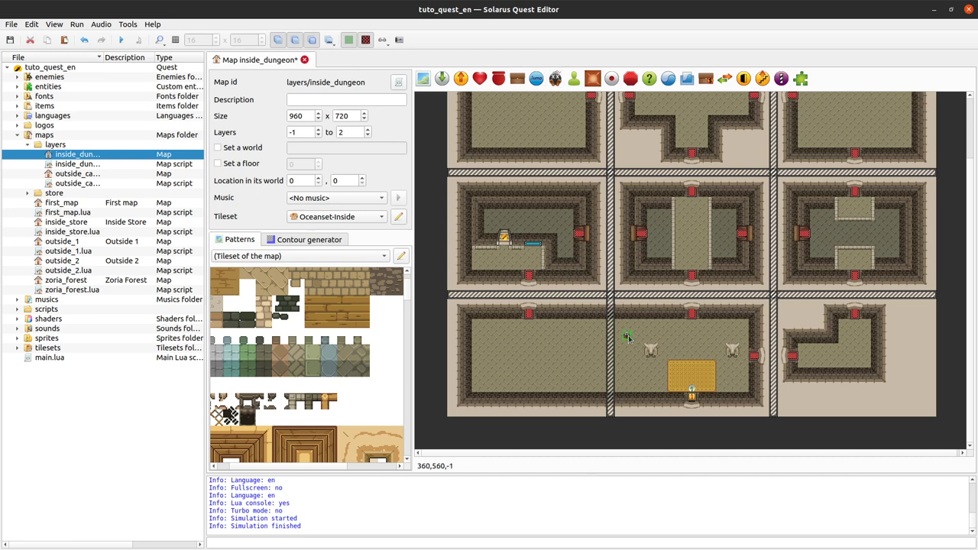
left_click(527, 189)
left_click(537, 173)
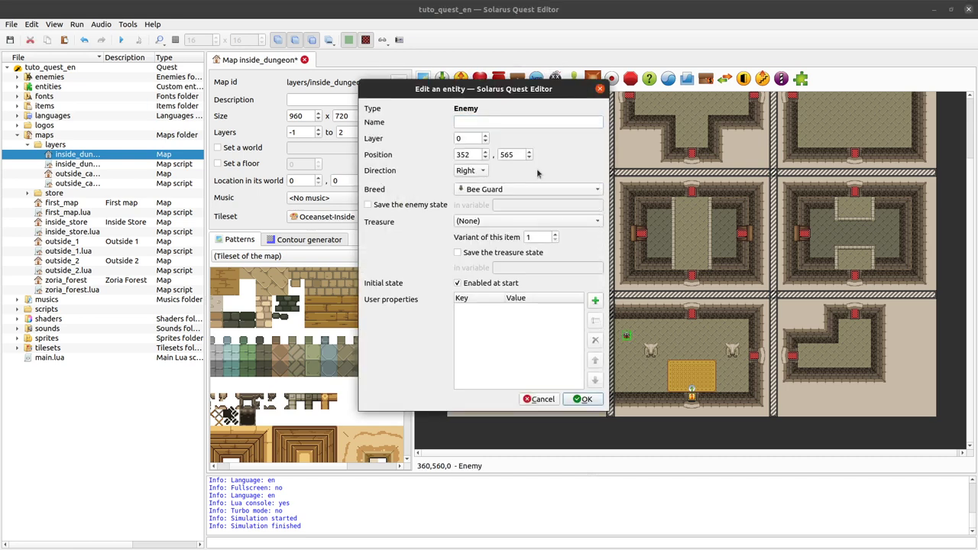
left_click(583, 399)
- Run the quest with F5, walk the hero into the carpeted statue room, then close the game
key("F5")
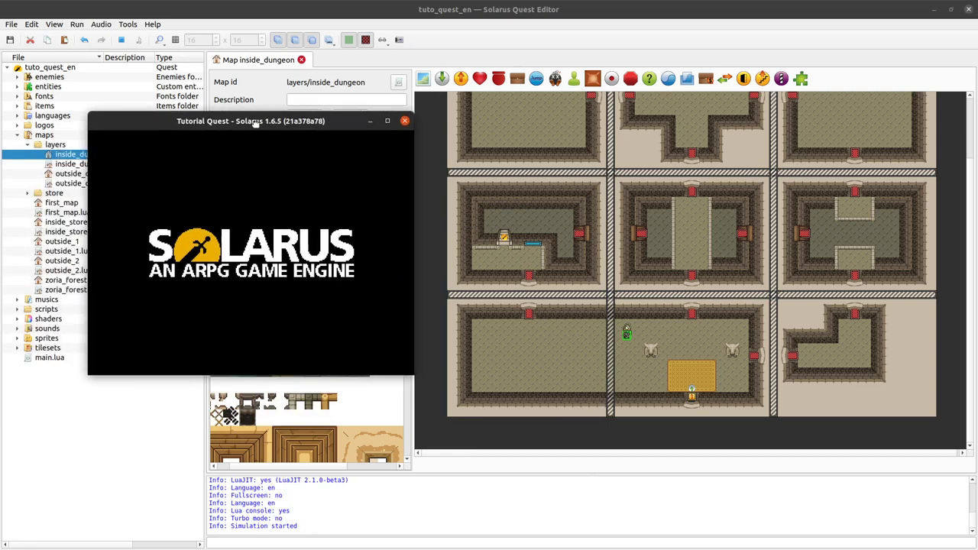
key("Left")
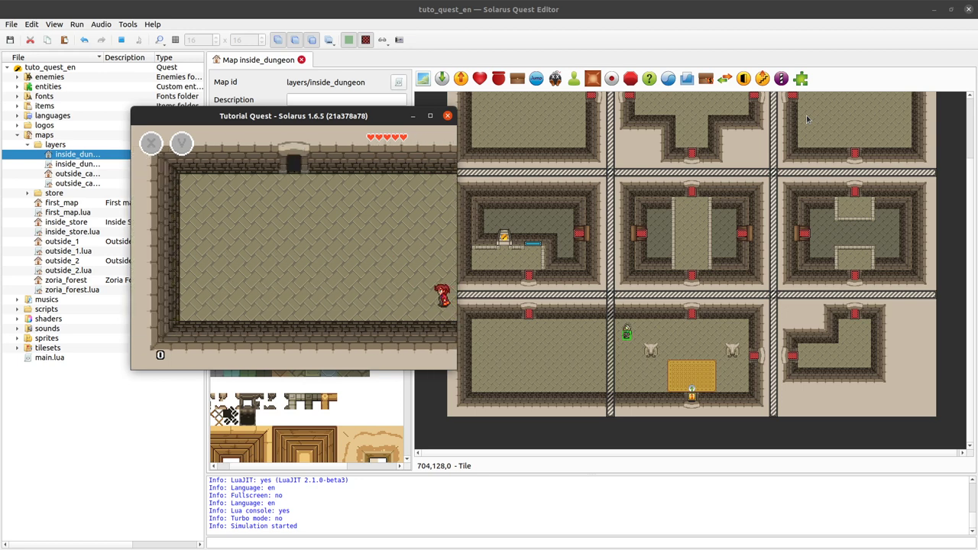
key("Up")
key("Up")
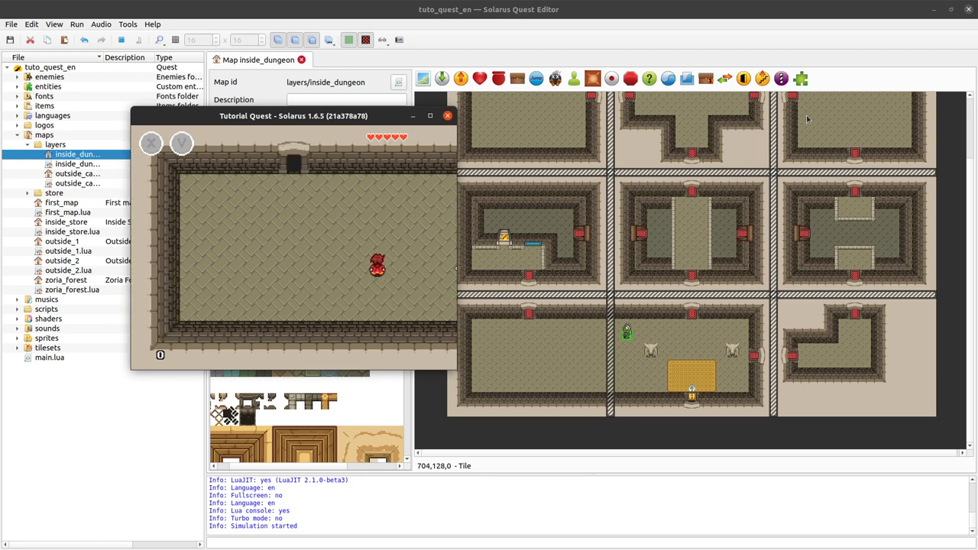
key("Right")
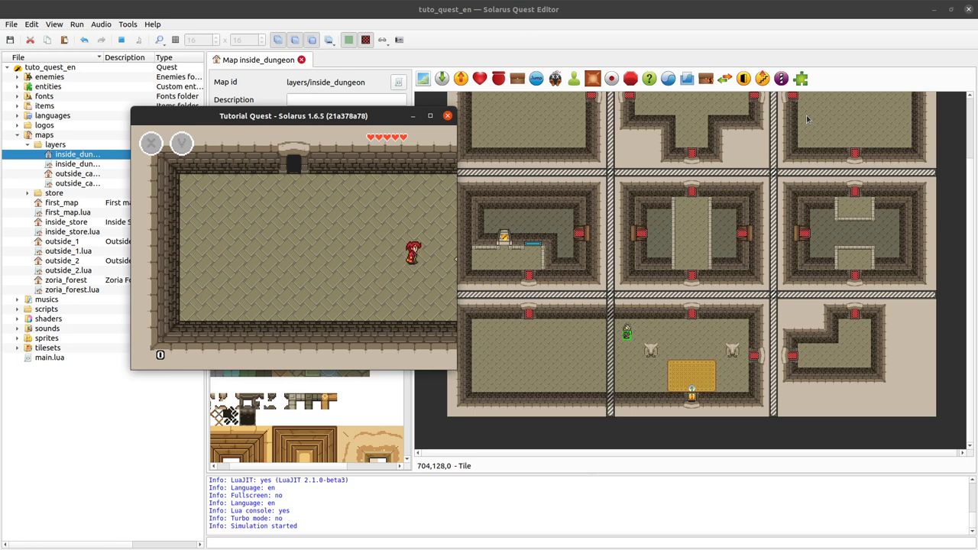
key("Down")
key("Up")
key("Right")
key("Right")
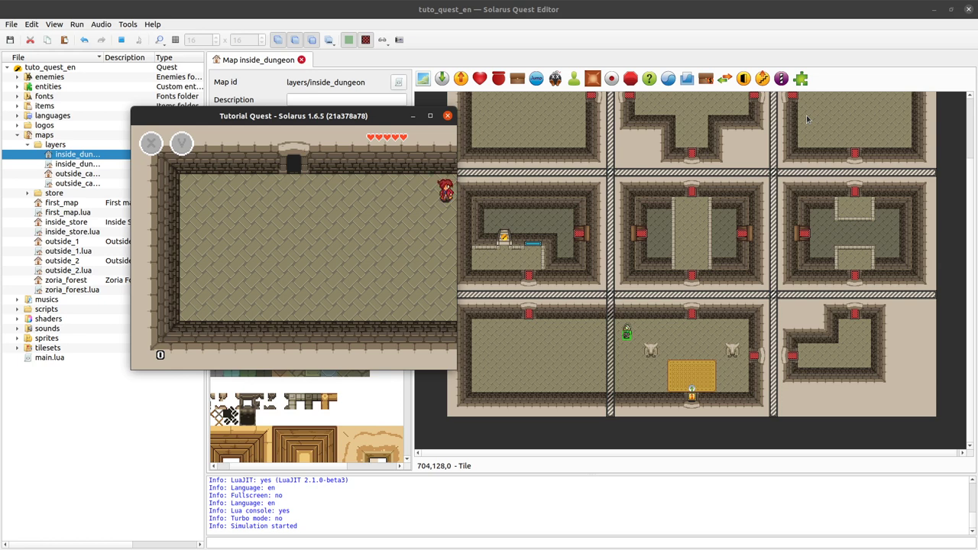
key("Down")
key("Right")
key("Right")
key("Down")
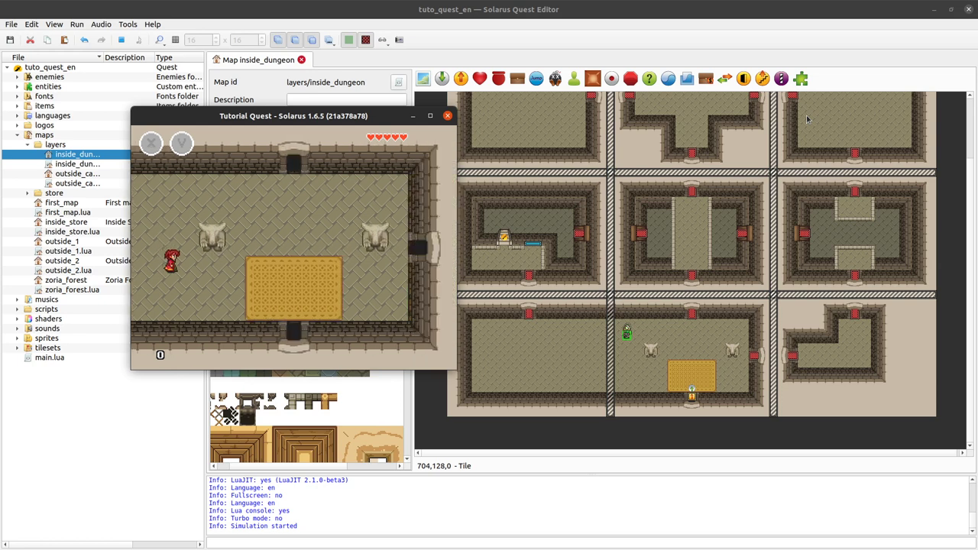
left_click(447, 116)
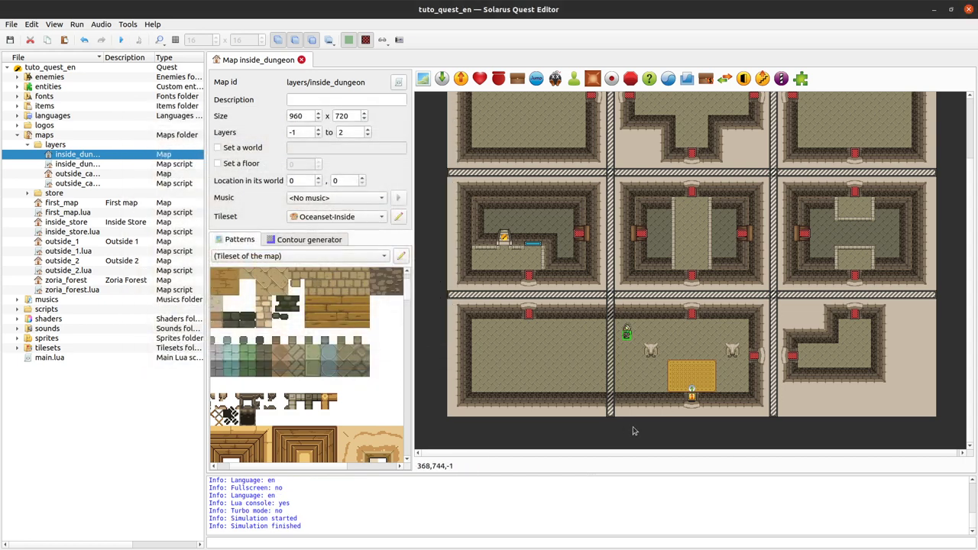
- Shorten the vertical separator back so it ends at the middle row, above the bottom room
left_click_drag(611, 419, 615, 295)
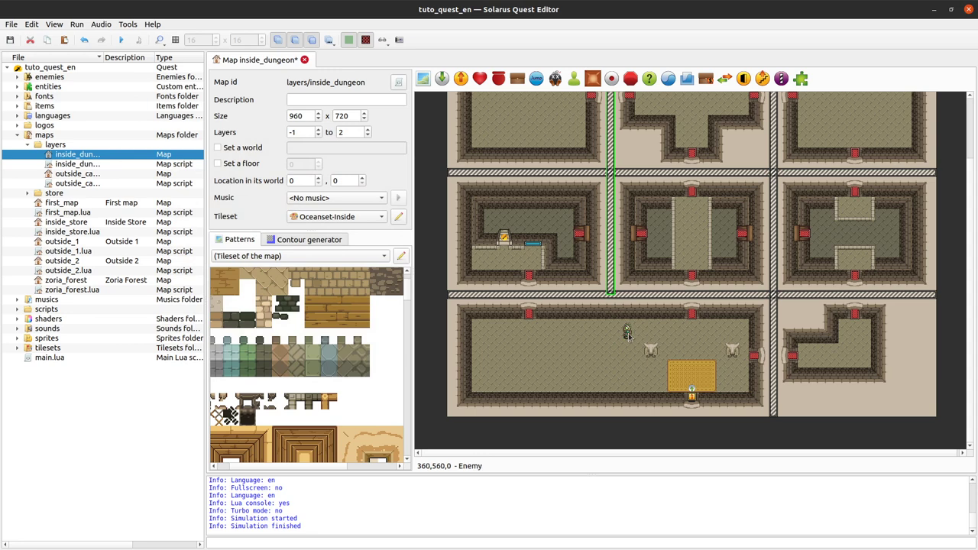
key("ctrl+z")
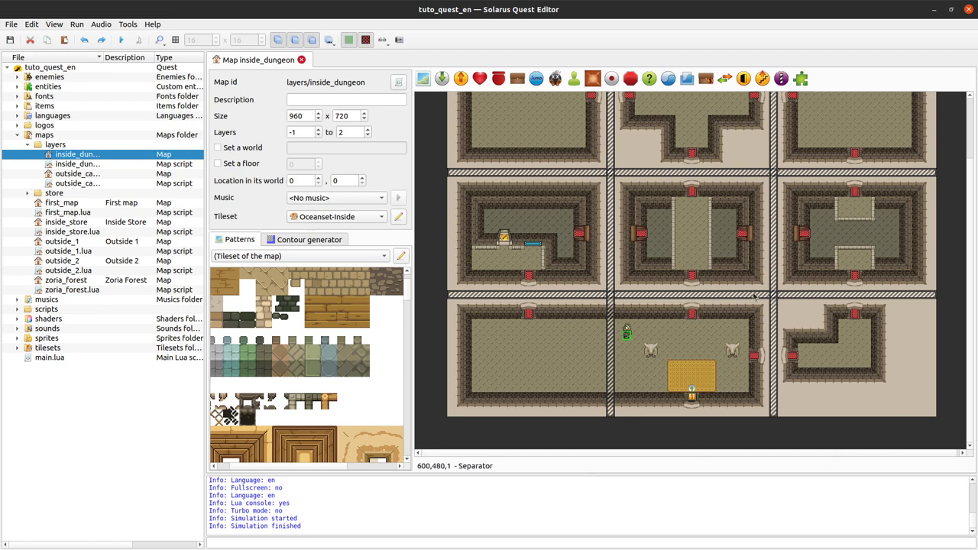
left_click(613, 359)
left_click_drag(612, 416, 608, 293)
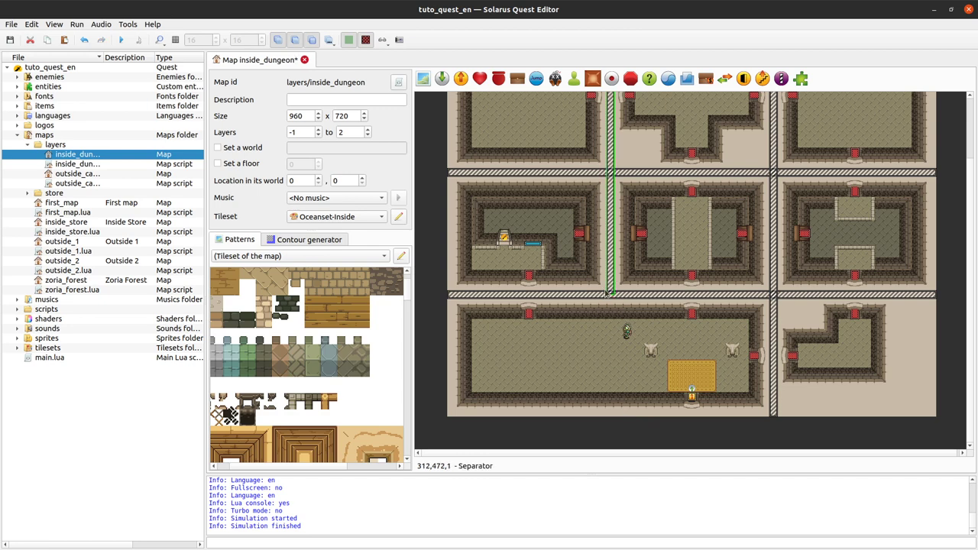
left_click(627, 334)
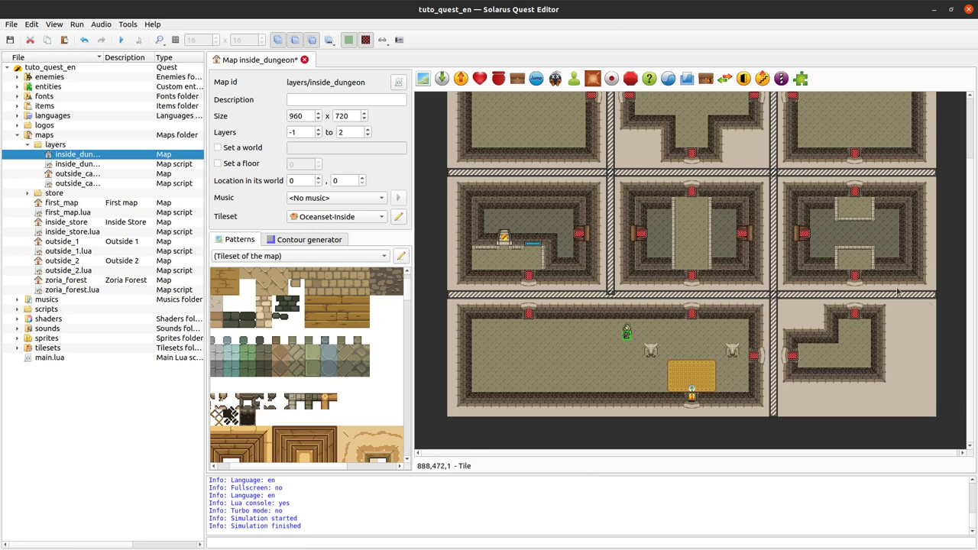
- Shorten the long horizontal separator to the vertical one and paste a copy above the bottom-right room
left_click(929, 297)
left_click_drag(929, 296, 609, 303)
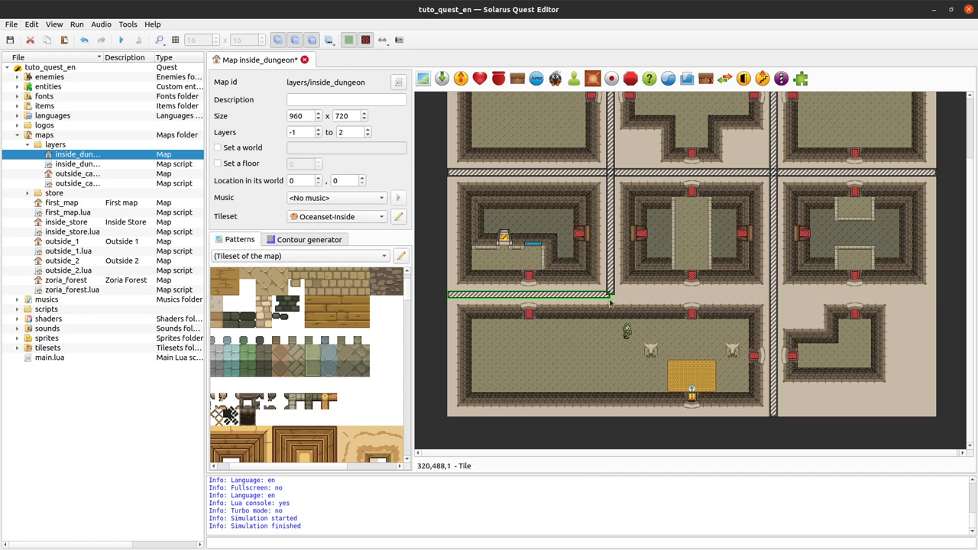
key("ctrl+v")
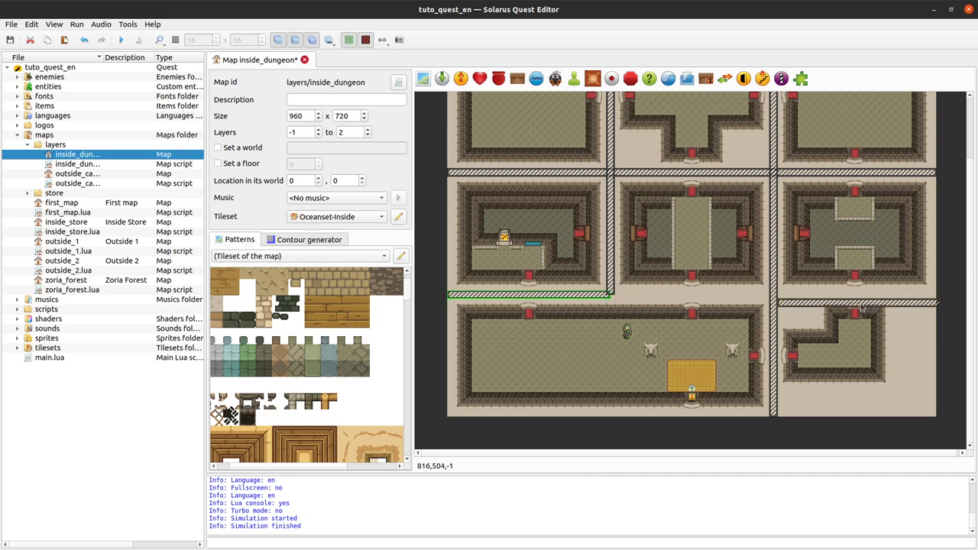
left_click(857, 298)
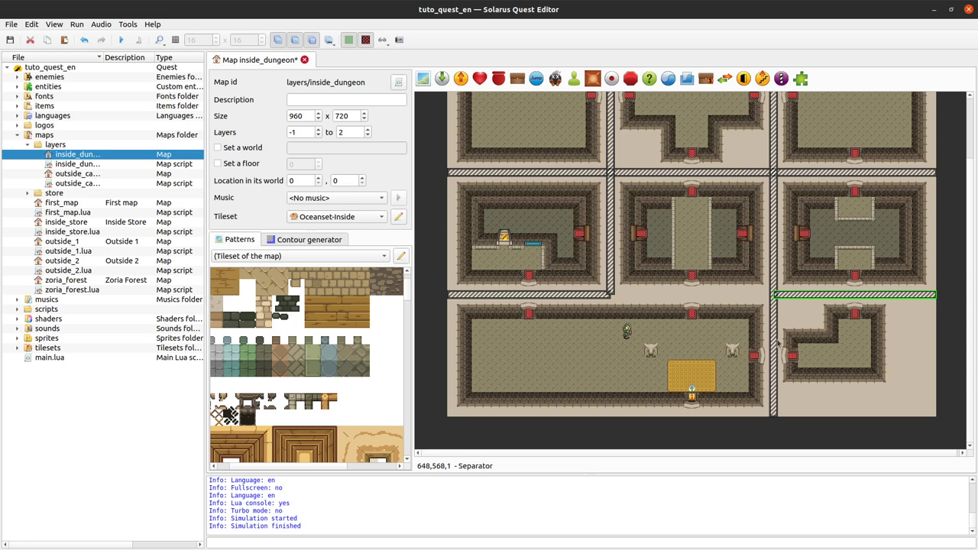
- Place a copy of the wall strip and delete the two red doors between the rooms
scroll(764, 309, "up", 1, "ctrl")
key("ctrl+v")
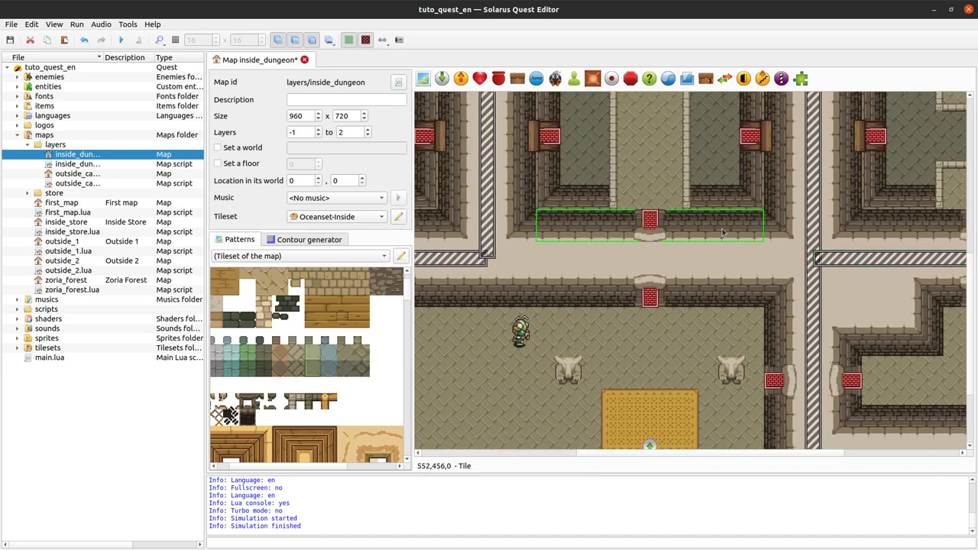
left_click(721, 233)
left_click_drag(619, 202, 683, 348)
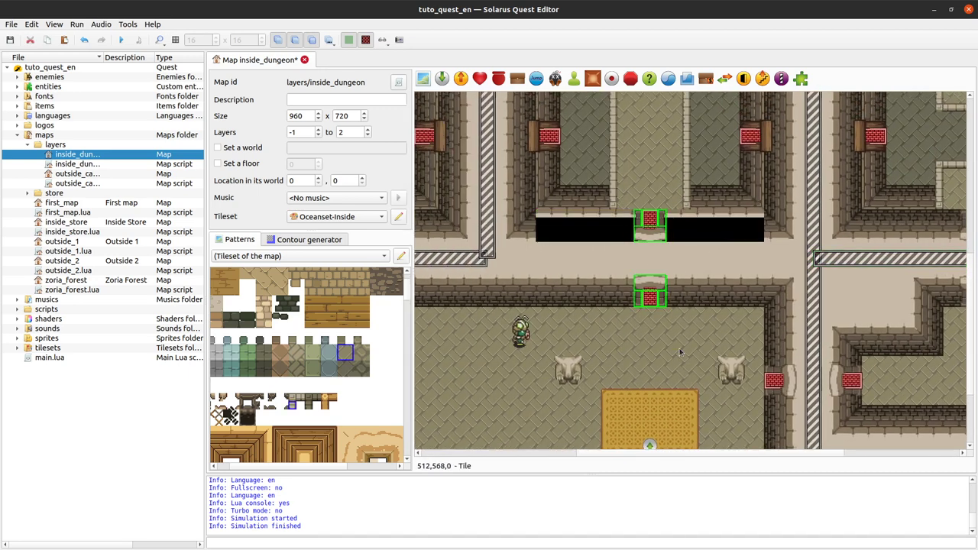
key("Delete")
- Shorten the wall strip and corridor floor, and delete the floor tile in the doorway gap
left_click(729, 291)
left_click_drag(737, 298, 503, 298)
left_click(521, 228)
key("Delete")
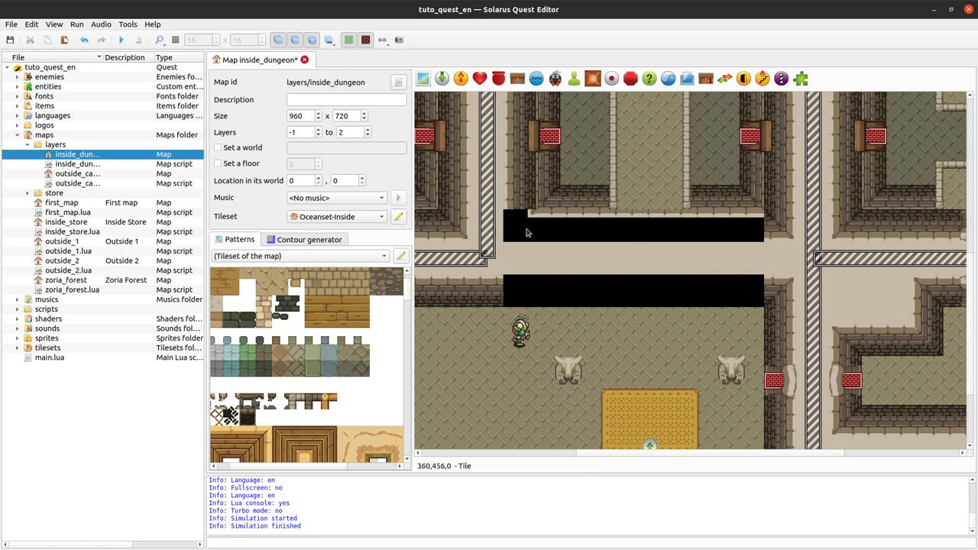
left_click(522, 197)
left_click(721, 257)
left_click_drag(965, 269, 494, 271)
- Extend the vertical wall strip down to the lower room and cap it with a corner wall tile
left_click(525, 203)
left_click_drag(526, 206, 517, 278)
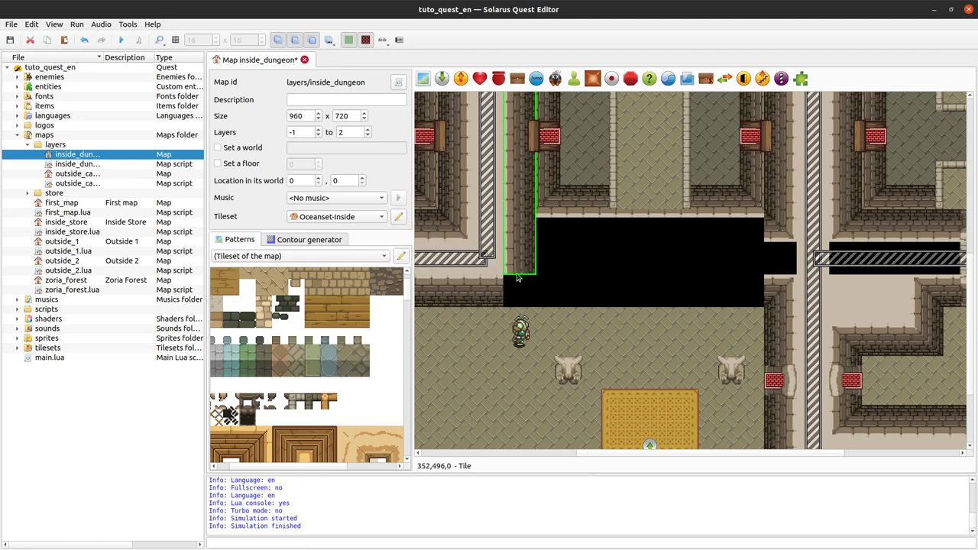
scroll(341, 349, "down", 8)
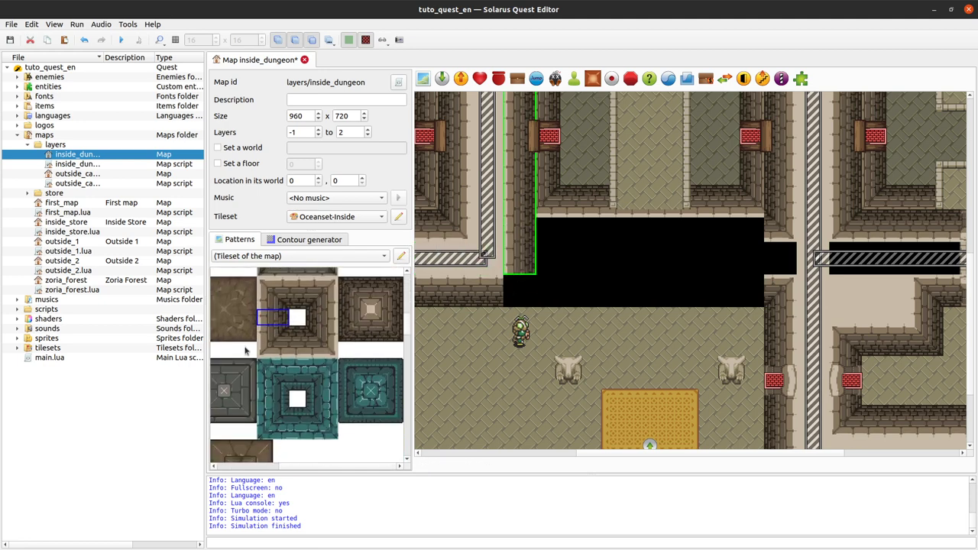
left_click(398, 332)
left_click(519, 290)
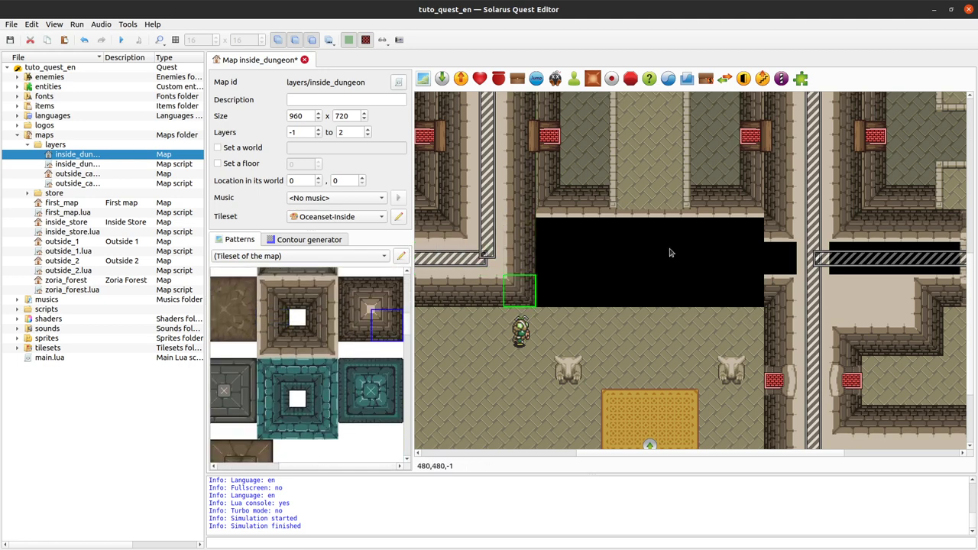
- Delete the right-hand wall tiles, then undo the deletions
left_click(782, 240)
key("Delete")
left_click(784, 286)
key("Delete")
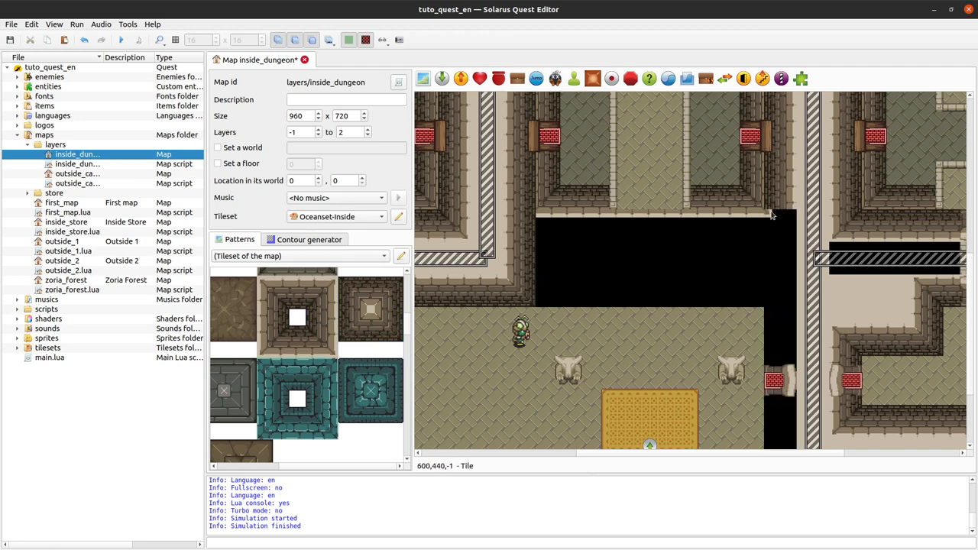
scroll(771, 221, "down", 3)
key("ctrl+z")
key("ctrl+z")
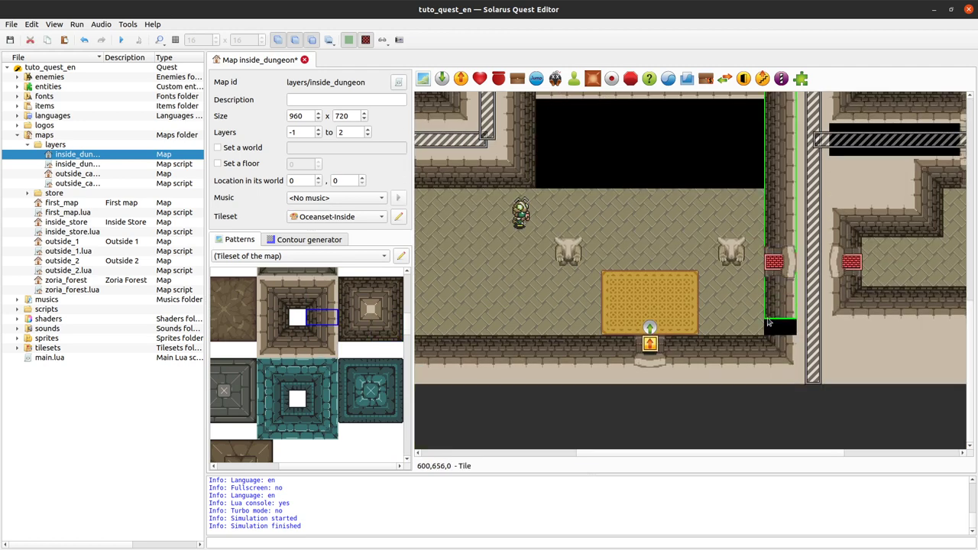
scroll(653, 308, "up", 4)
- Fill the black void with a copied floor tile and save the map
key("ctrl+v")
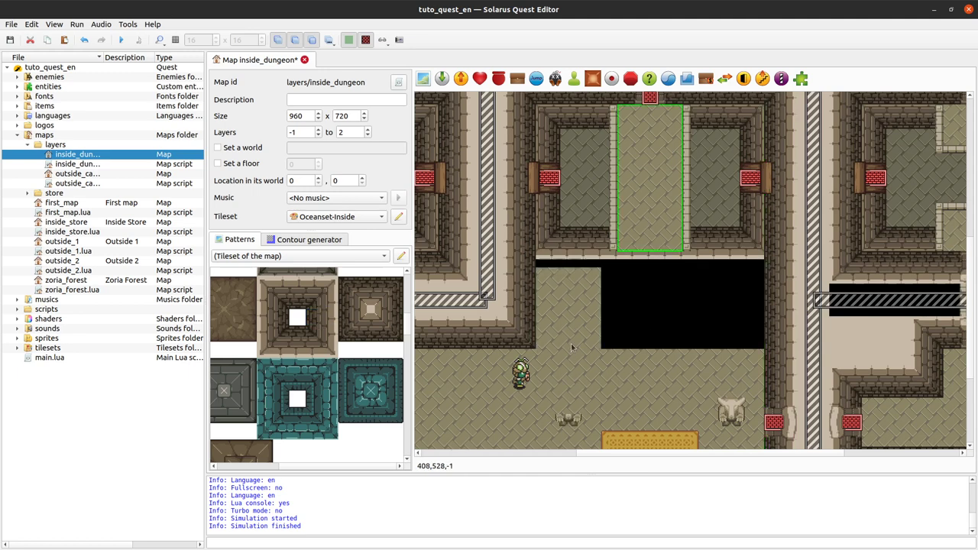
left_click(568, 324)
key("r")
left_click(753, 340)
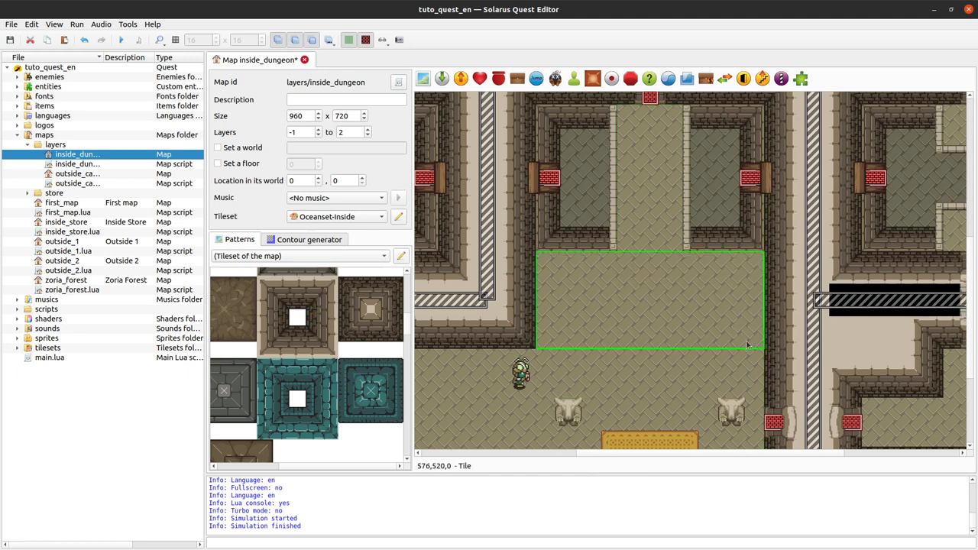
key("ctrl+s")
key("ctrl+g")
key("ctrl+g")
key("Escape")
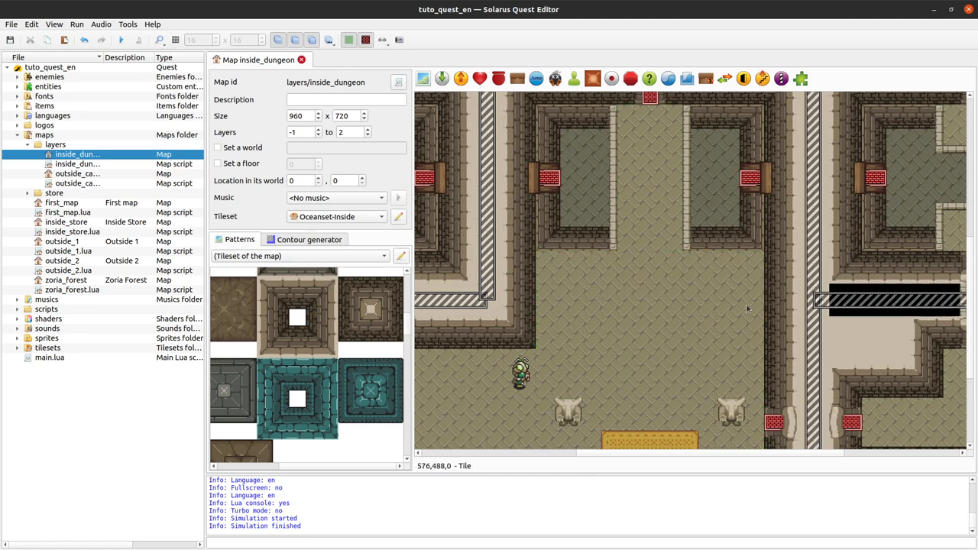
scroll(747, 309, "down", 2, "ctrl")
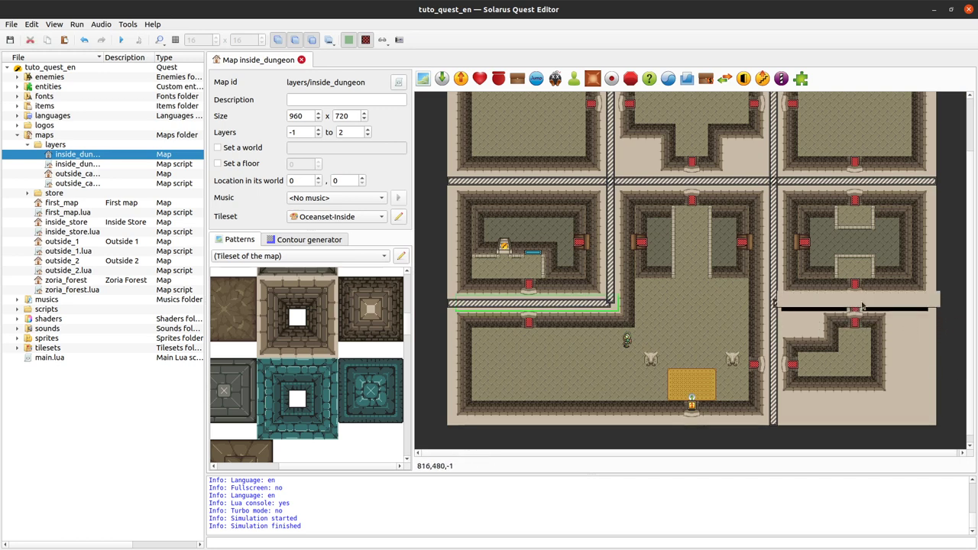
- Place a horizontal wall along the boundary of the two right-hand rooms and save
left_click(894, 308)
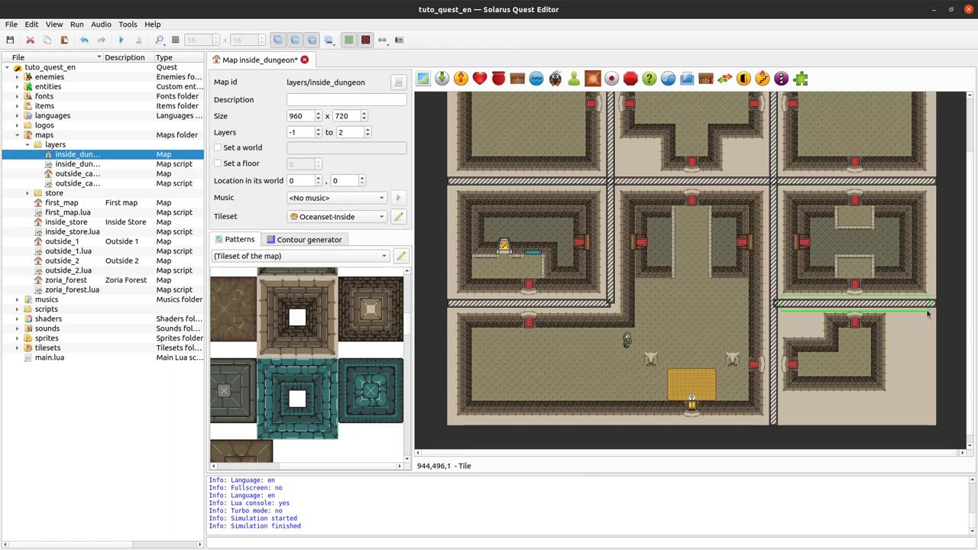
key("ctrl+s")
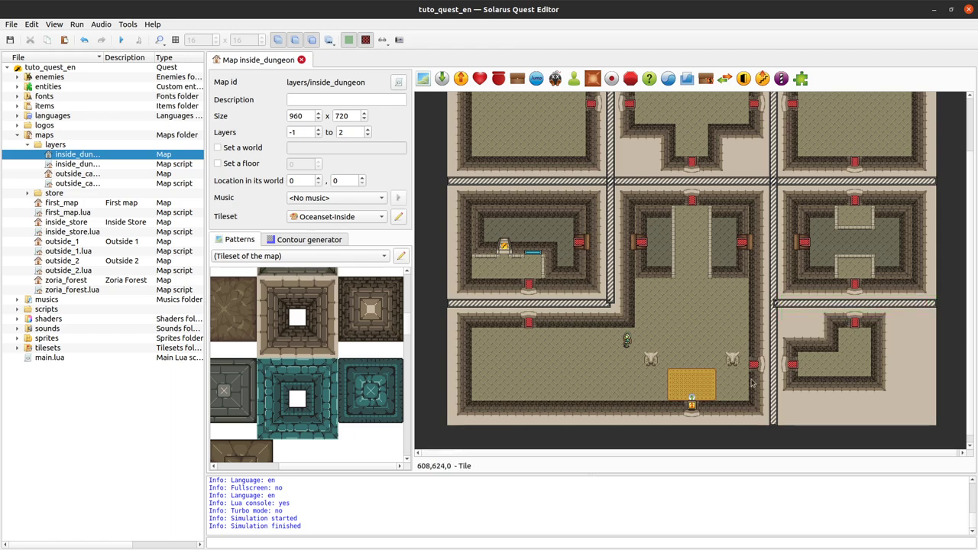
scroll(628, 369, "up", 3, "ctrl")
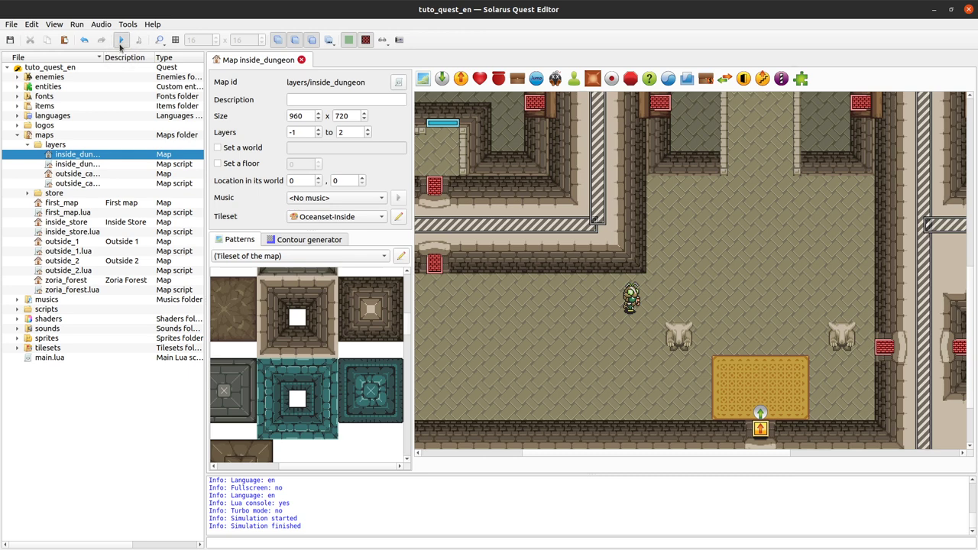
- Run the quest, walk the hero around the statue room striking the red enemy, then quit with Escape
left_click(120, 44)
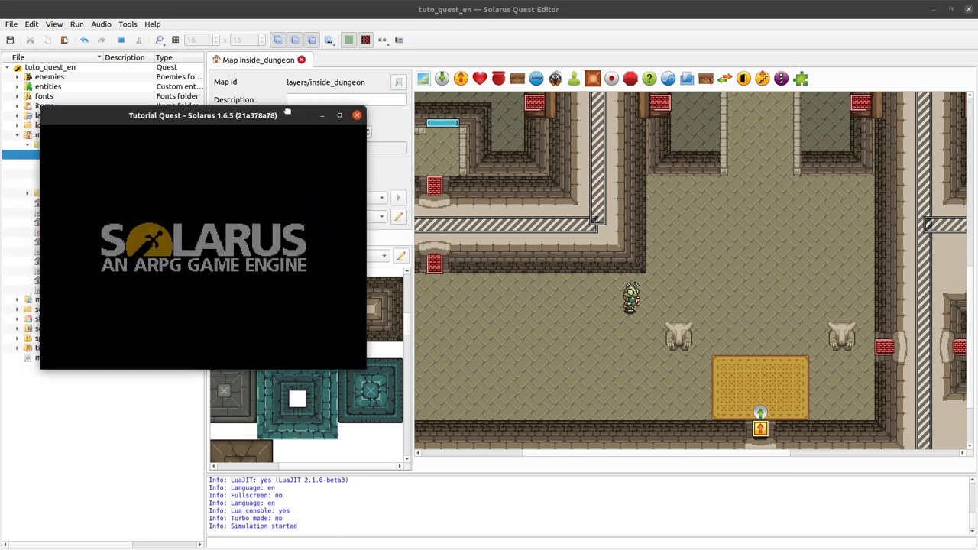
key("Right")
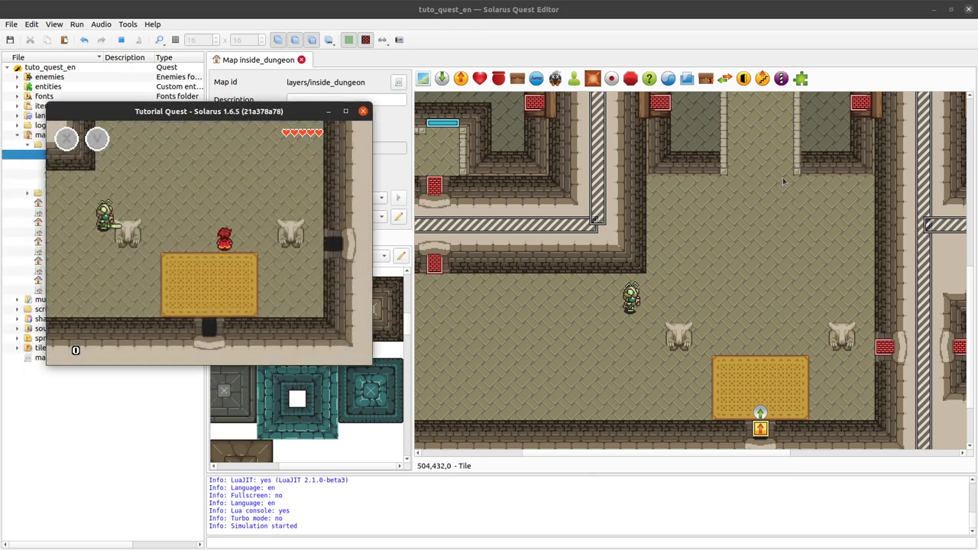
key("Up")
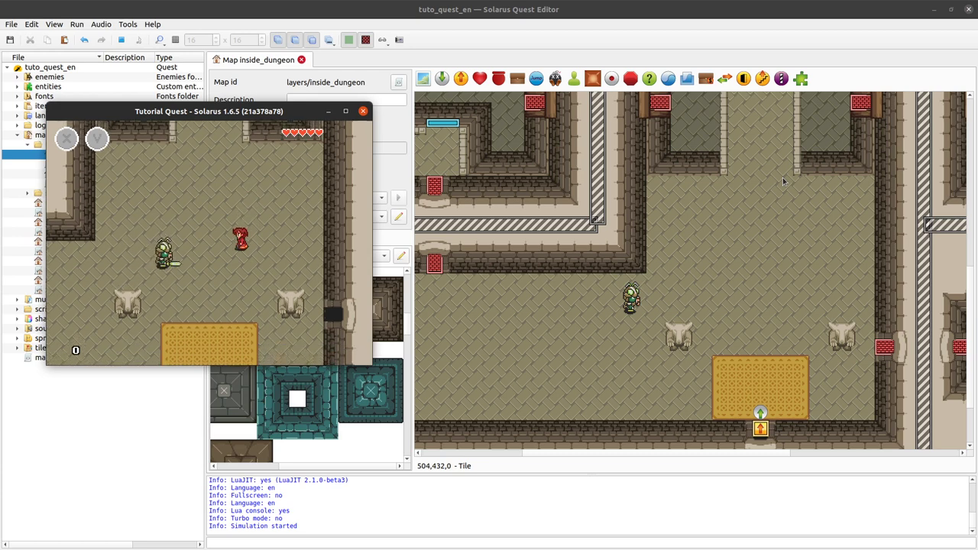
key("Right")
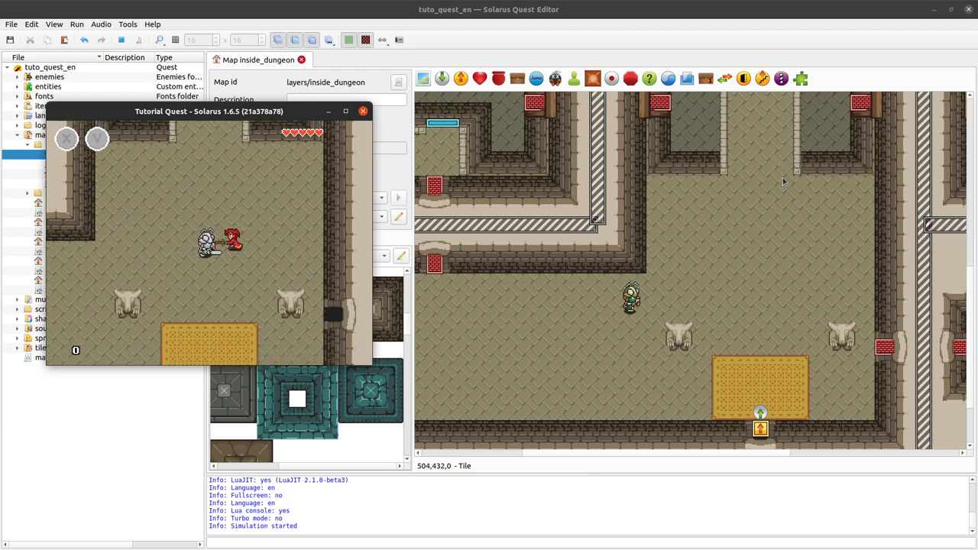
key("Down")
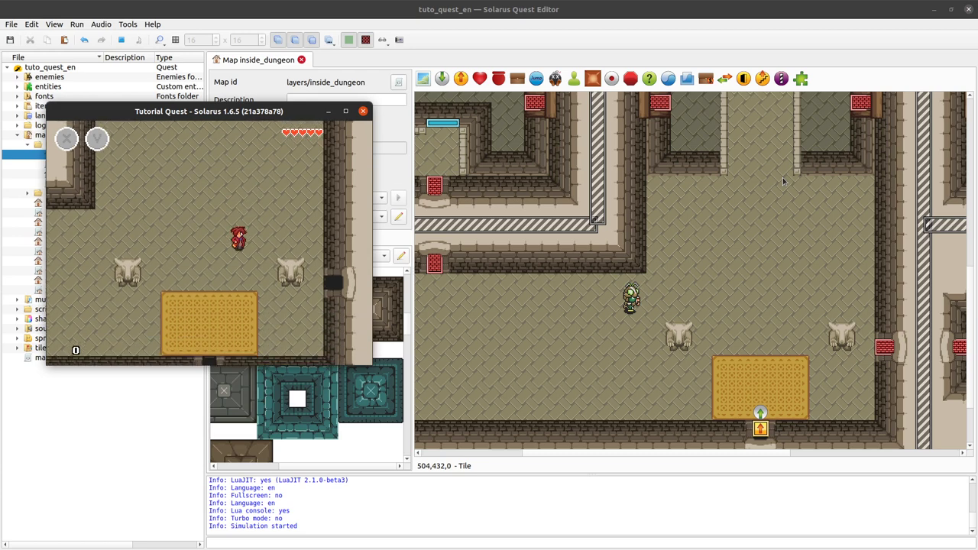
key("Left")
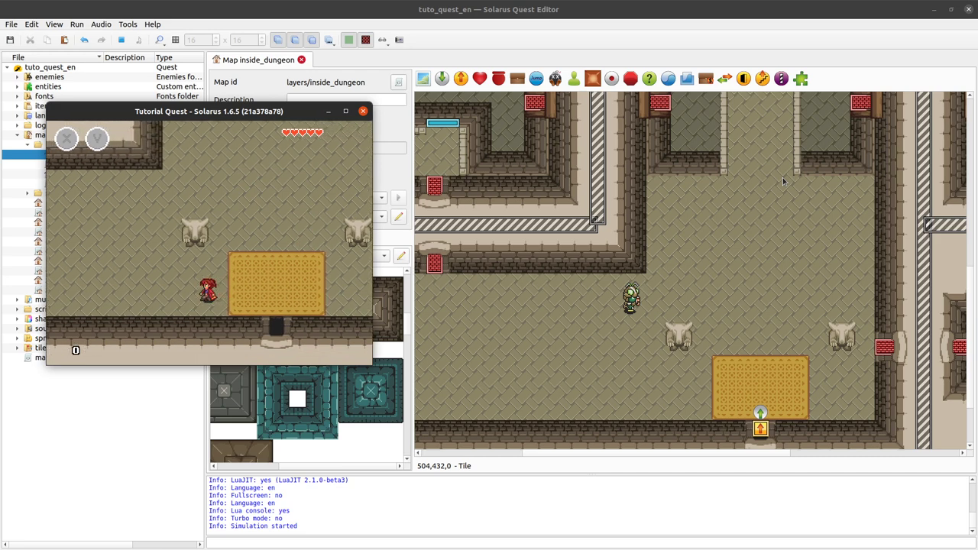
key("Left")
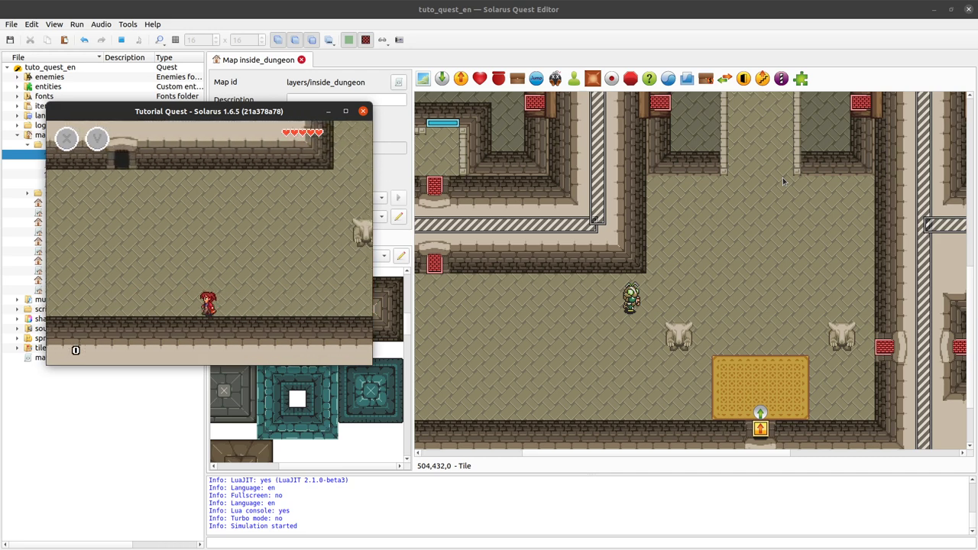
key("Left")
key("Right")
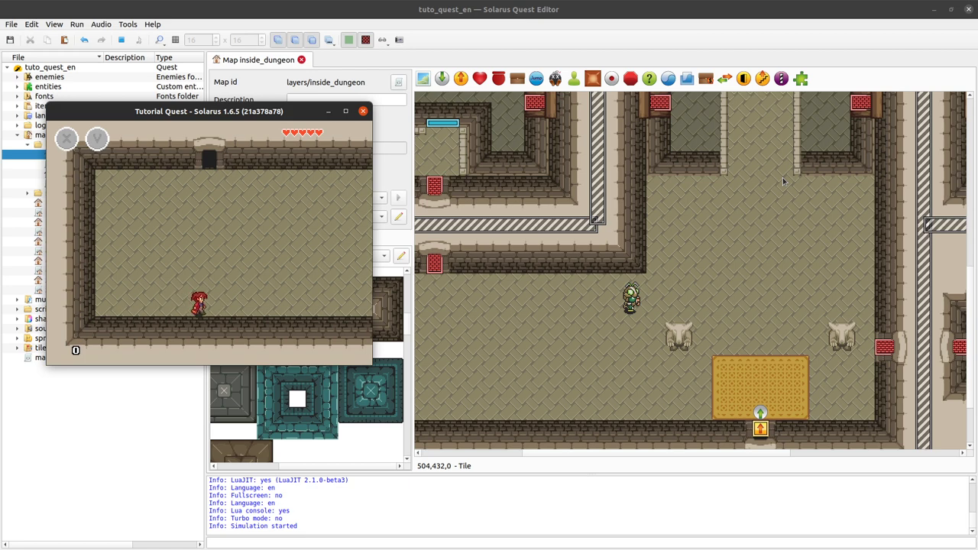
key("Up")
key("Right")
key("Up")
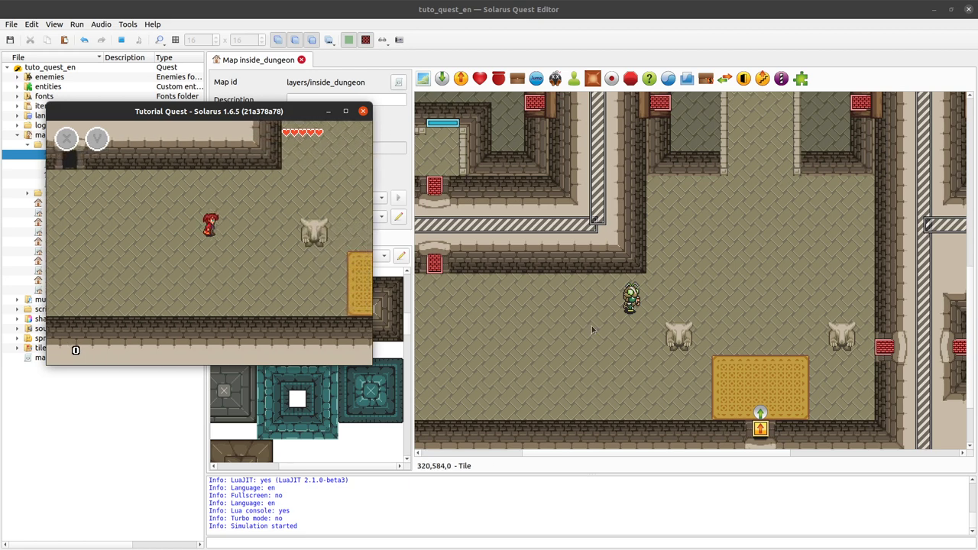
key("Escape")
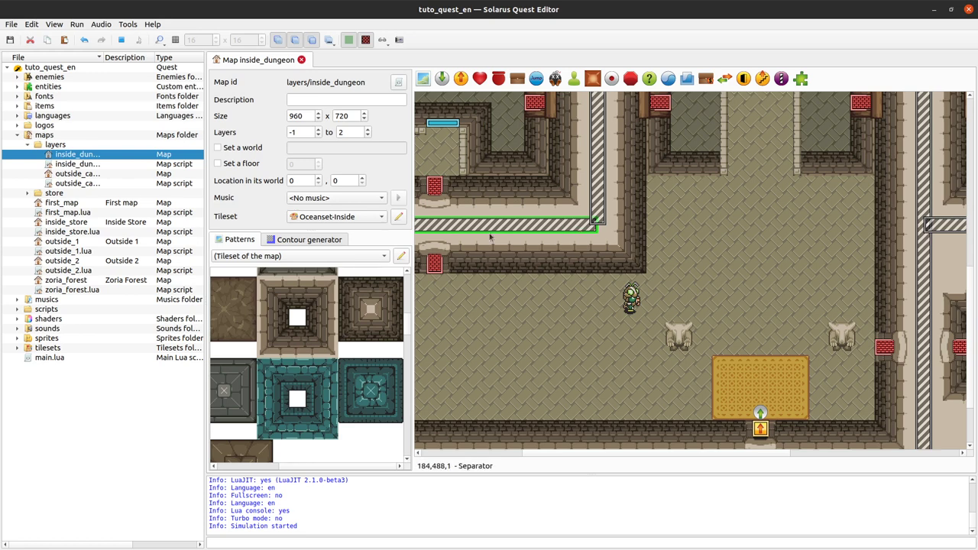
- Relaunch the quest with F5 and walk the hero back and forth across the carpet
key("F5")
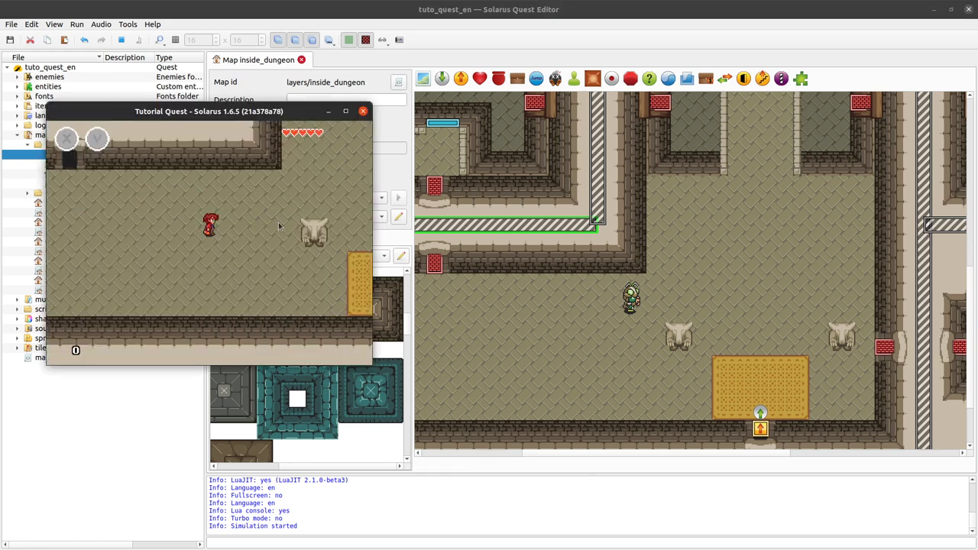
key("Right")
key("Up")
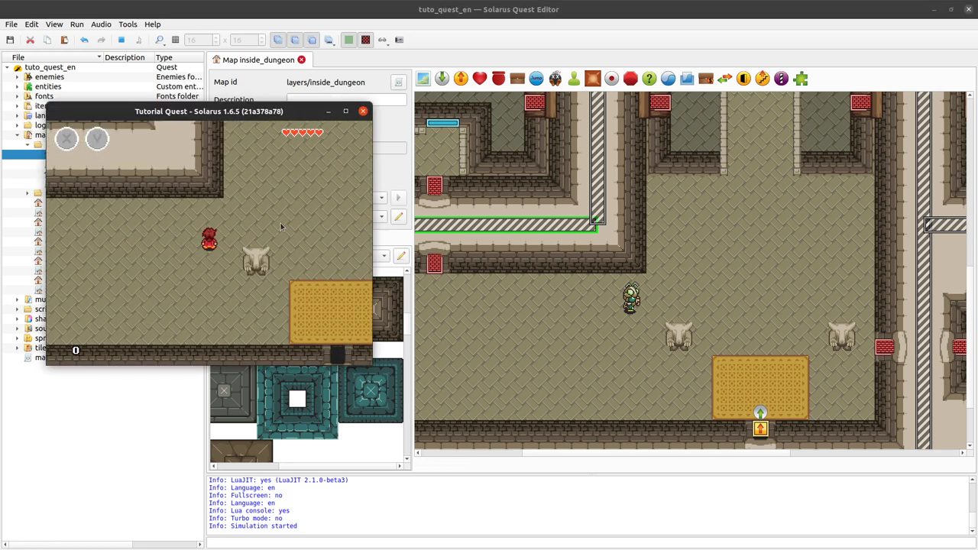
key("Right")
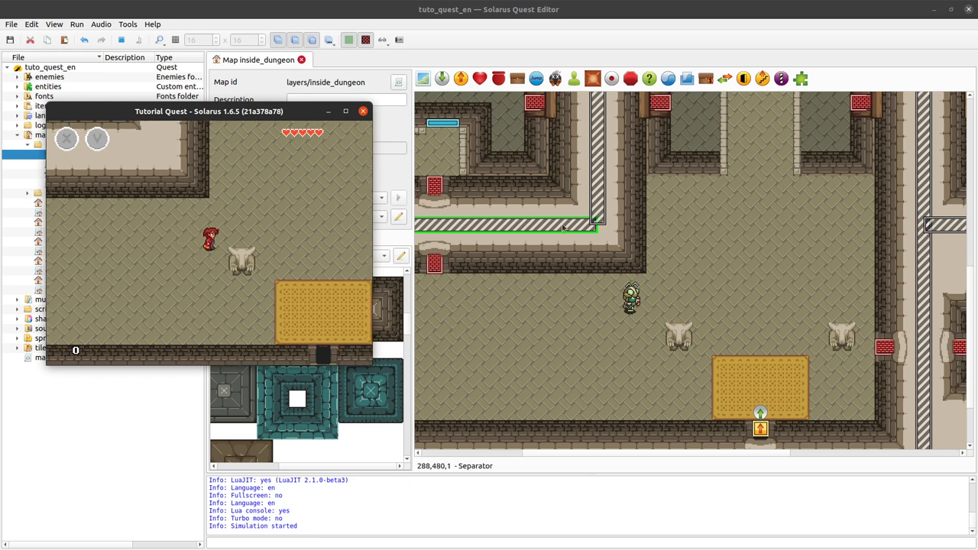
key("Up")
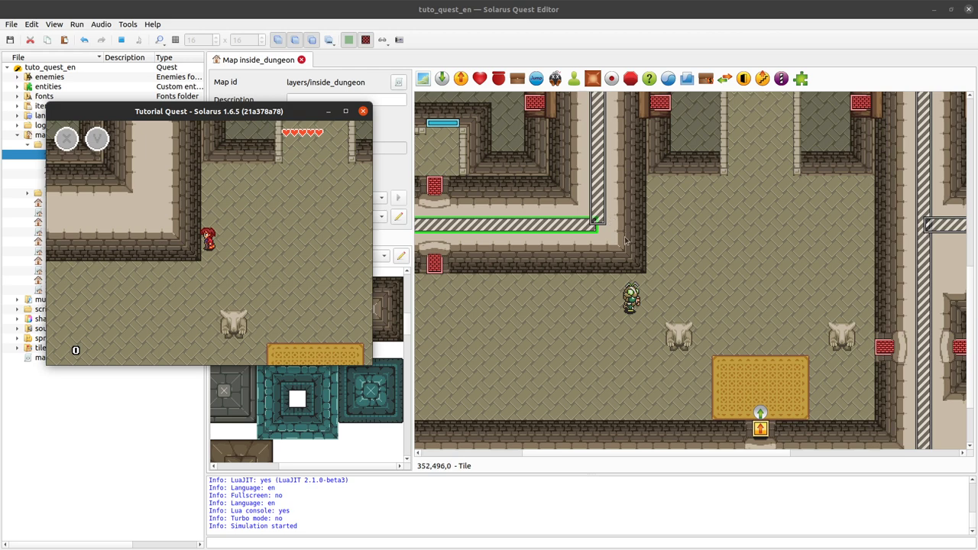
key("Down")
key("Right")
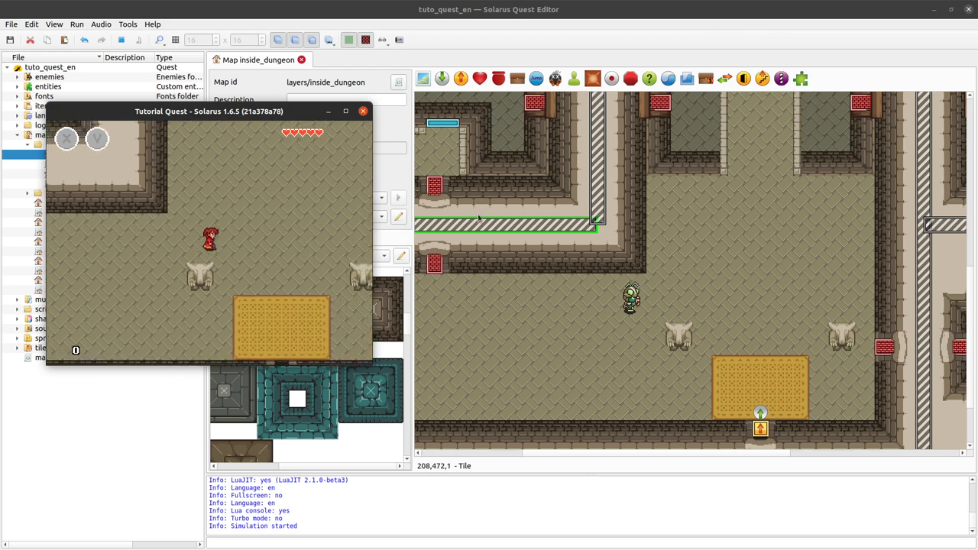
key("Left")
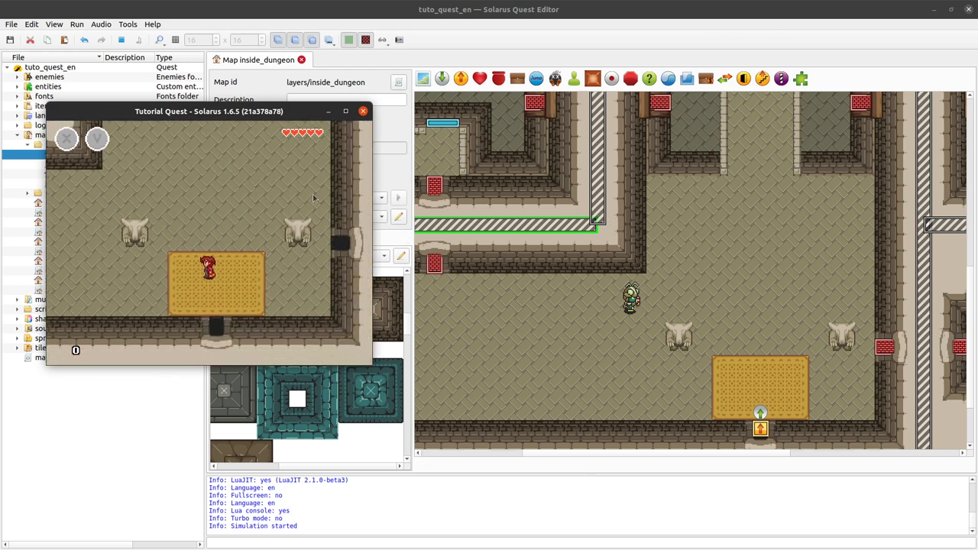
key("Right")
key("Down")
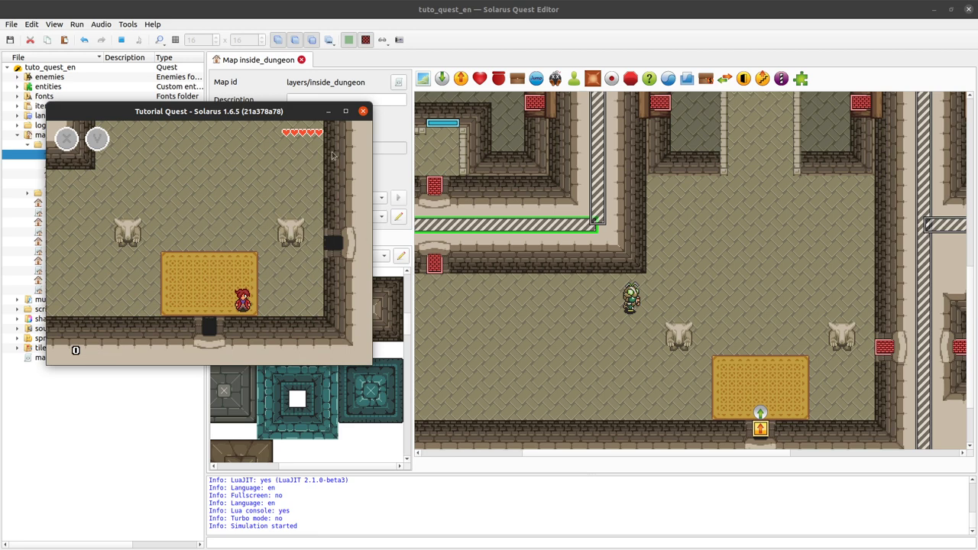
key("Right")
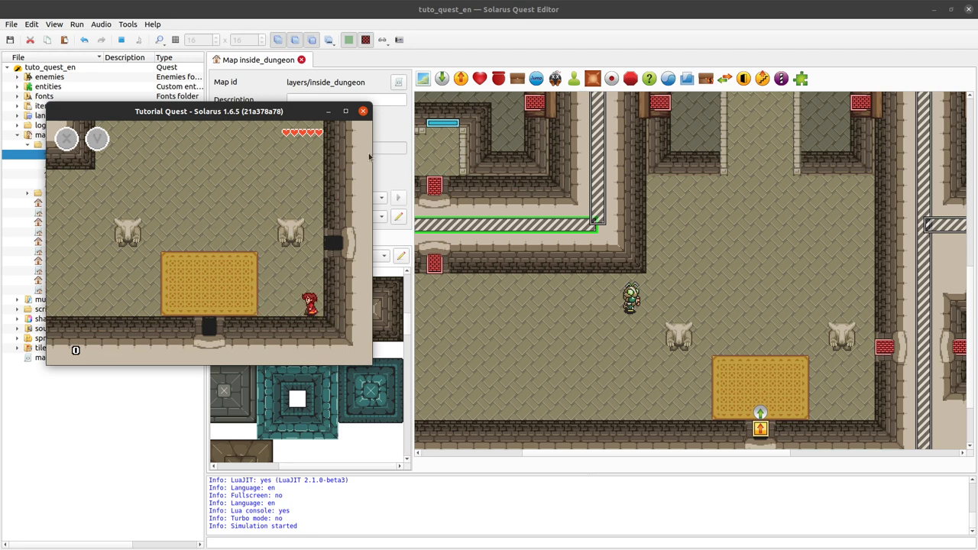
key("Left")
key("Right")
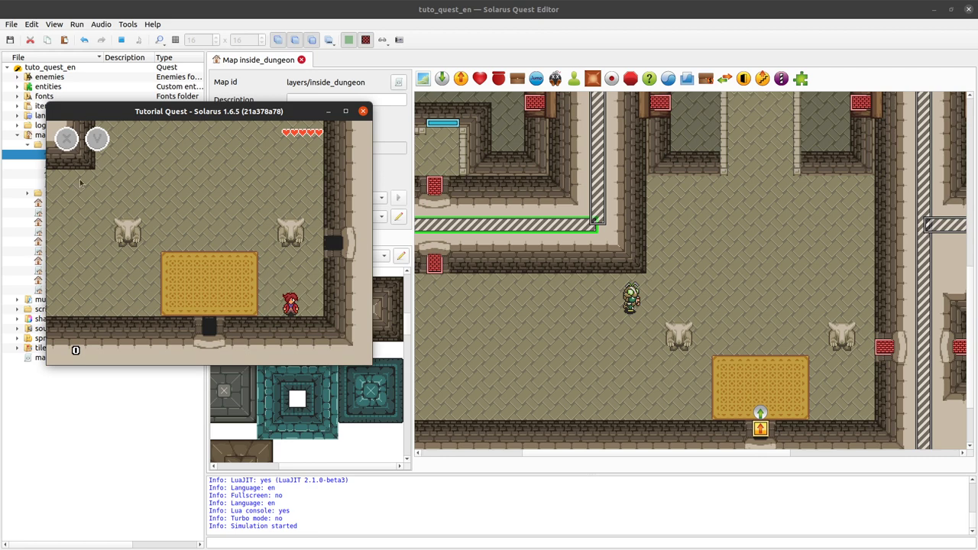
key("Up")
key("Left")
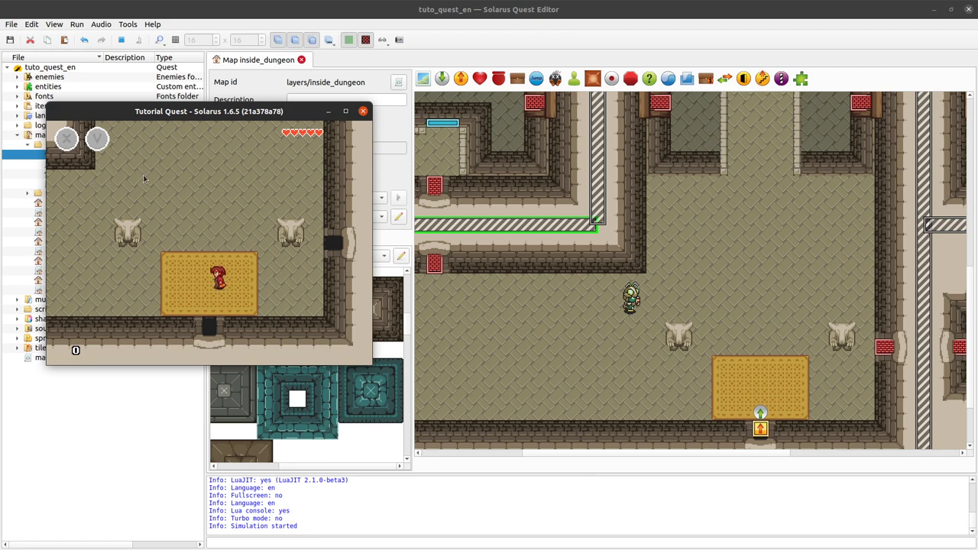
key("Right")
key("Up")
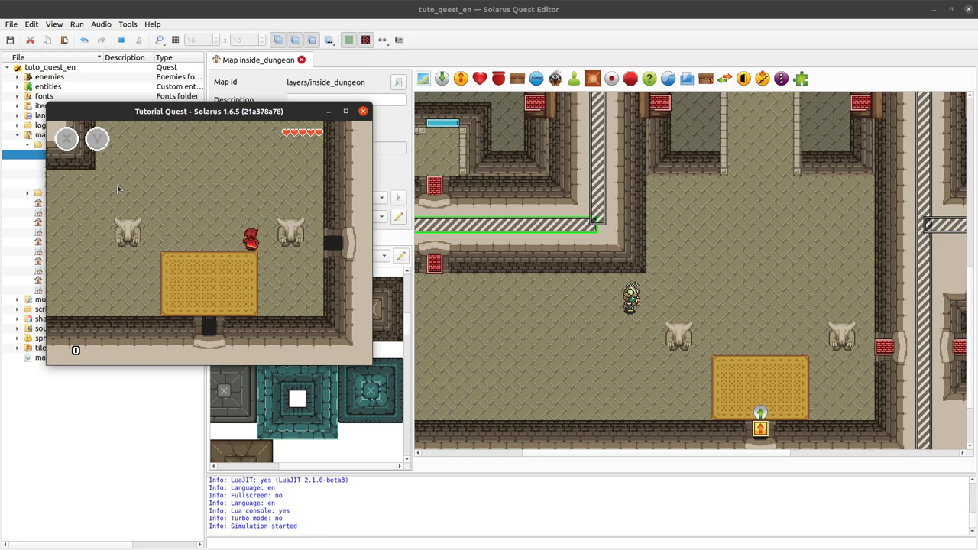
key("Left")
key("Down")
- Walk the hero to the right-wall door and around the room, then close the game window
key("Right")
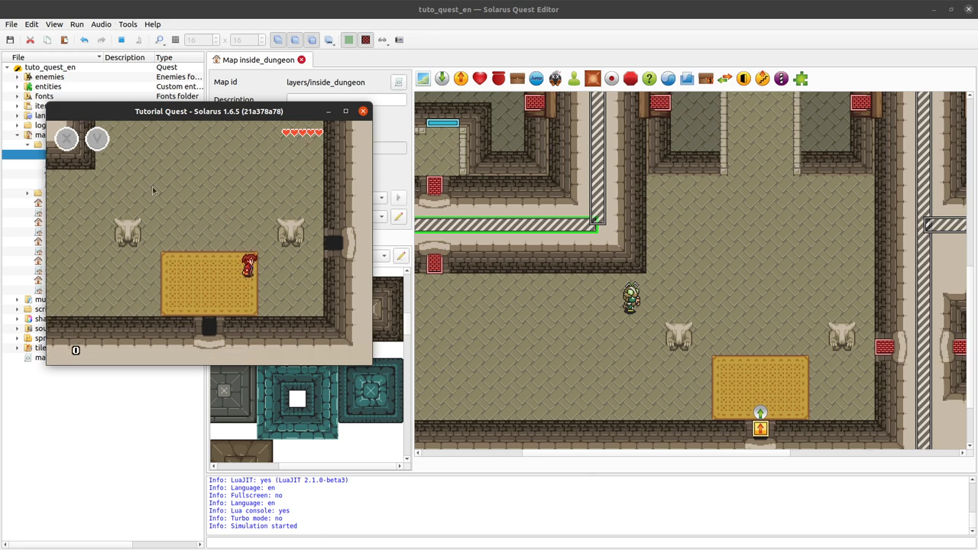
key("Left")
key("Up")
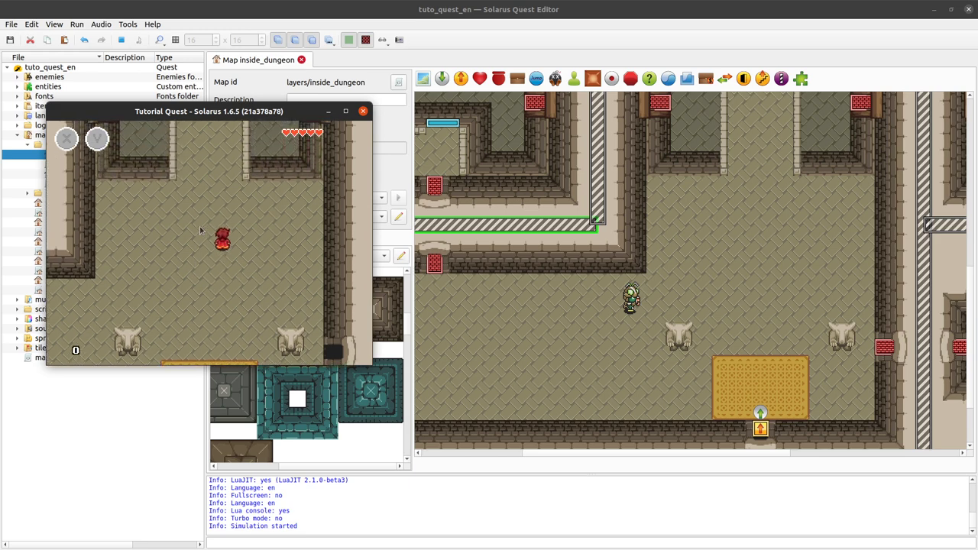
key("Left")
key("Down")
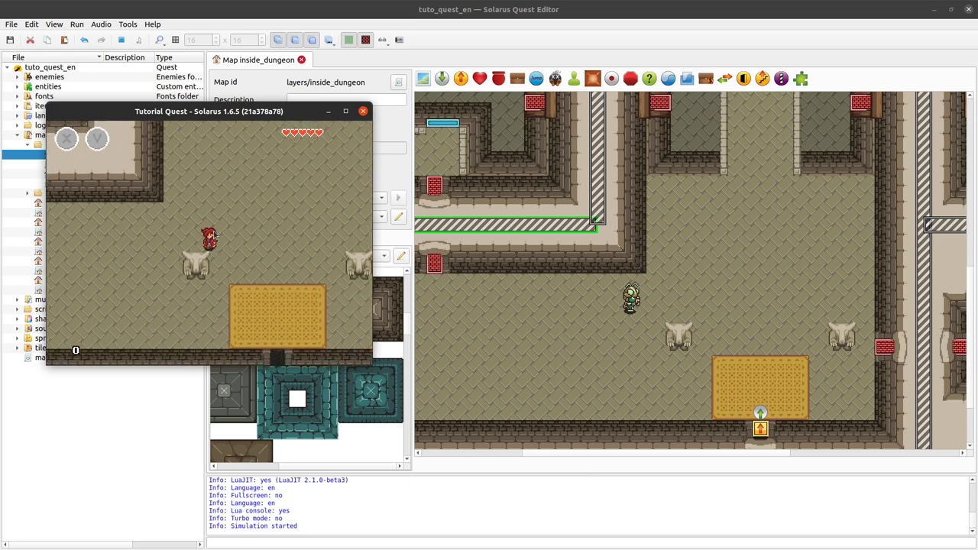
key("Down")
key("Right")
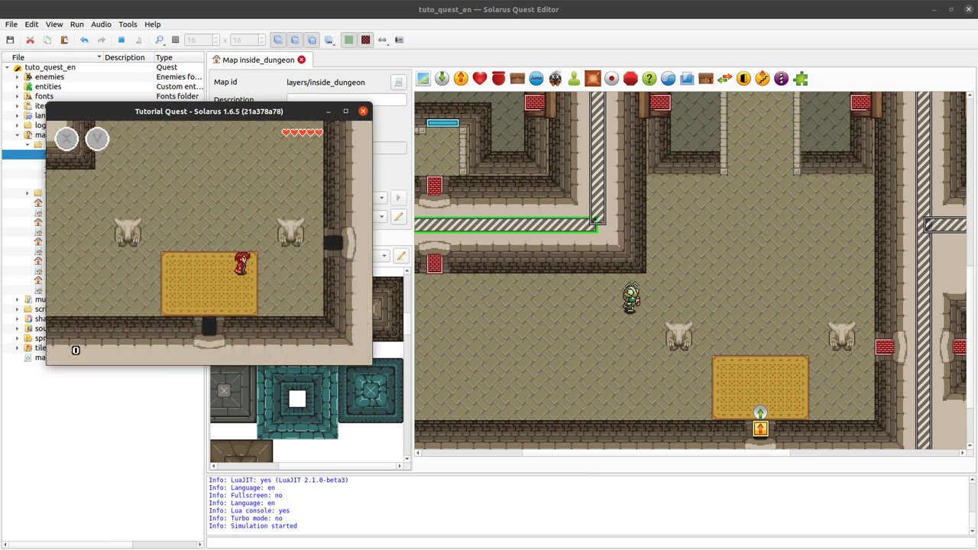
key("Right")
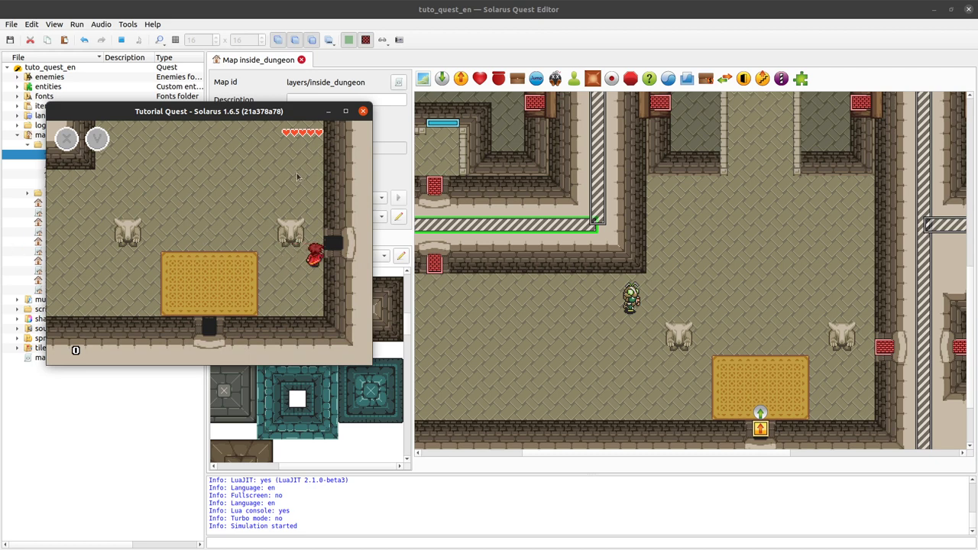
key("Up")
key("Left")
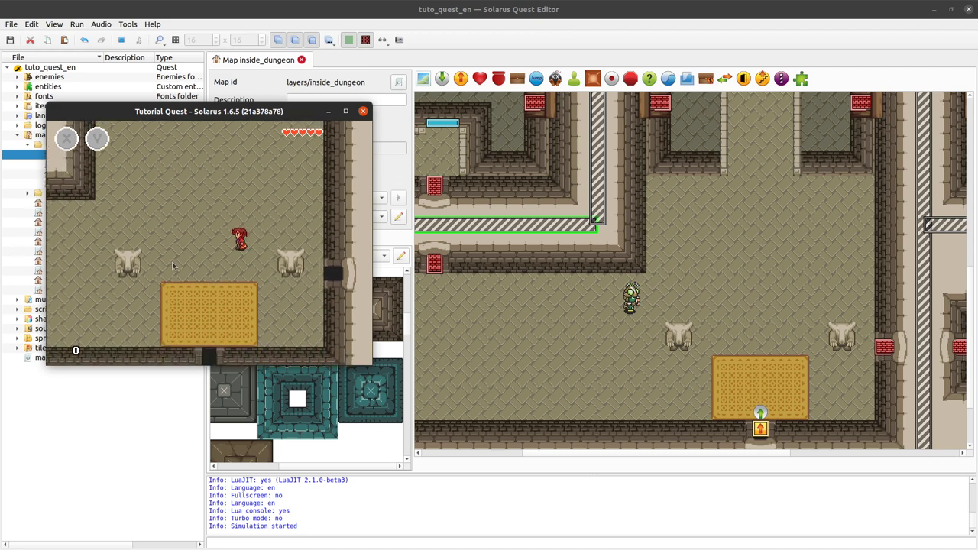
key("Left")
key("Up")
key("Down")
key("Left")
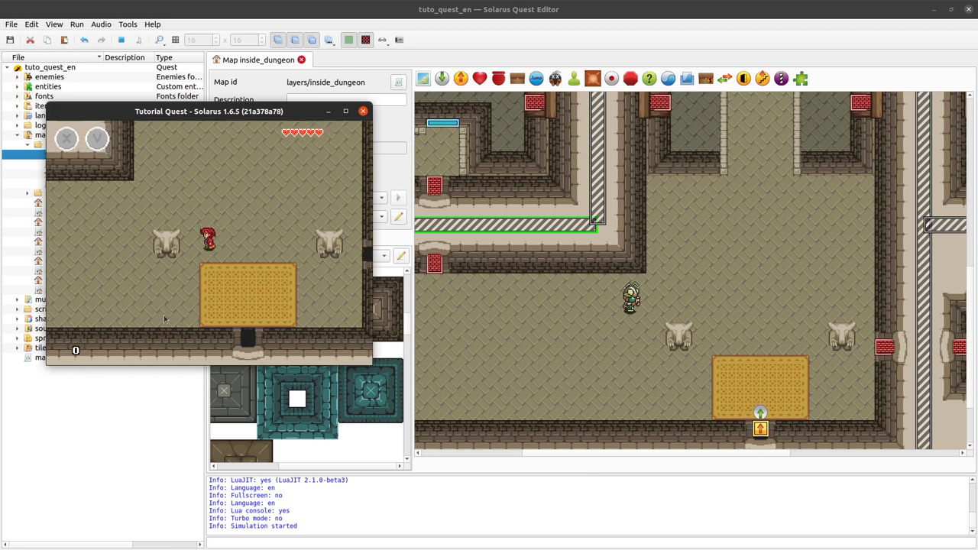
key("Right")
key("Up")
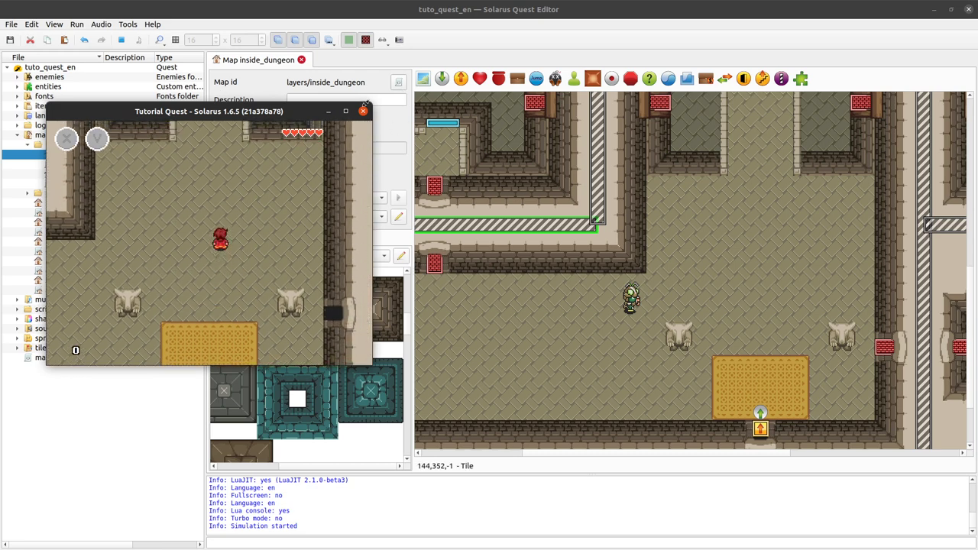
left_click(364, 112)
scroll(702, 359, "down", 1, "ctrl")
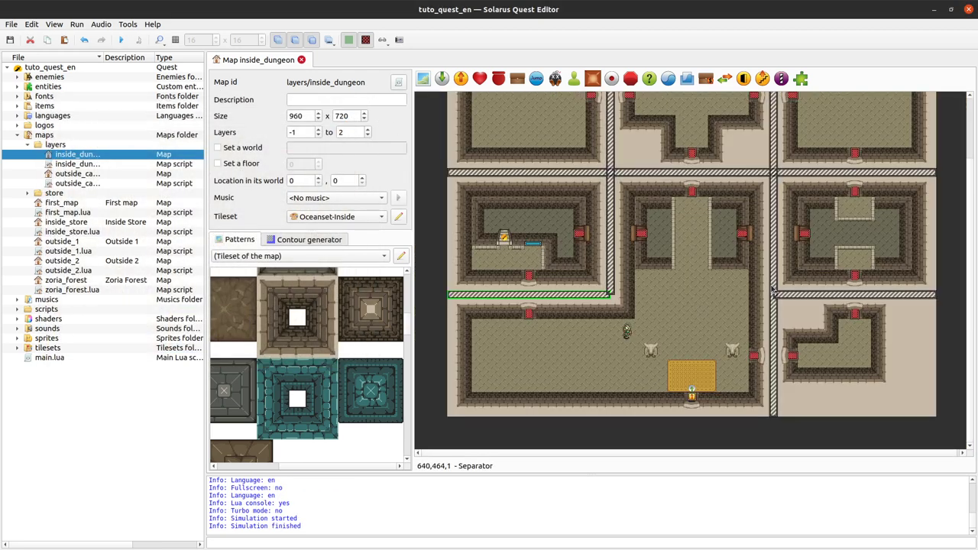
left_click(608, 292)
left_click_drag(608, 292, 608, 406)
key("ctrl+z")
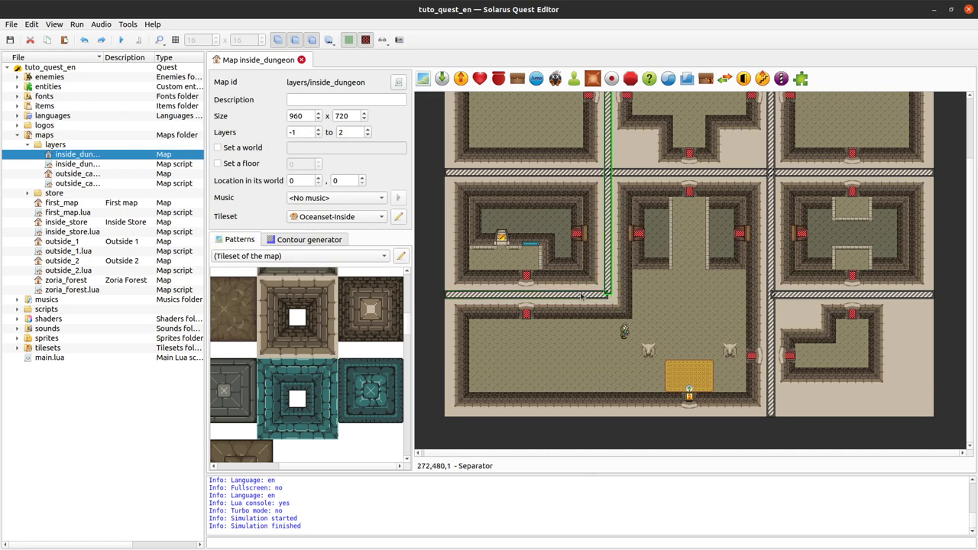
left_click(604, 296)
left_click_drag(604, 296, 758, 304)
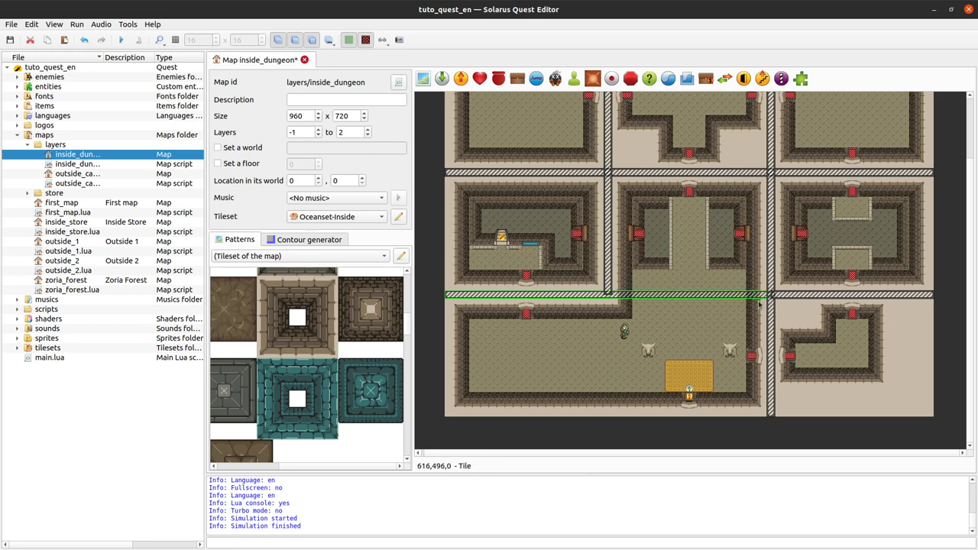
key("ctrl+z")
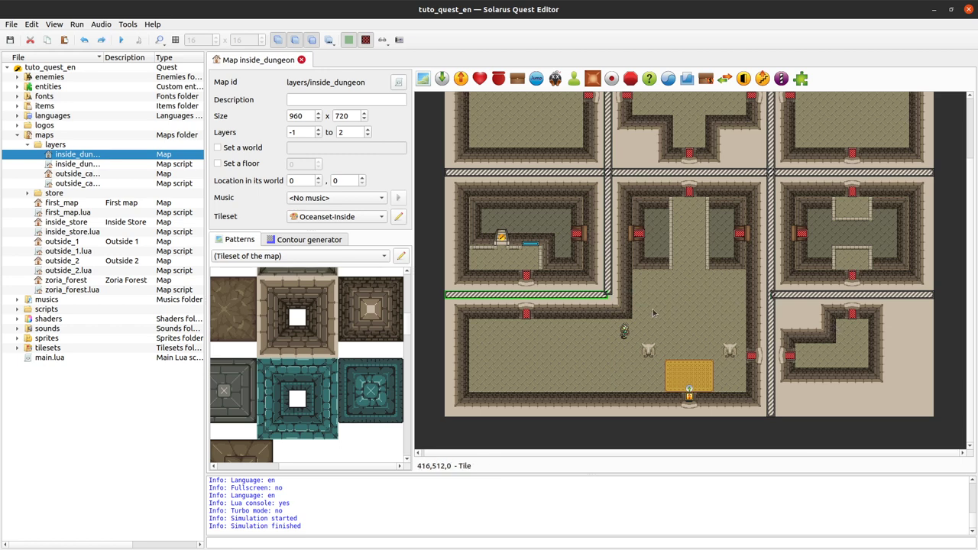
left_click_drag(609, 284, 610, 172)
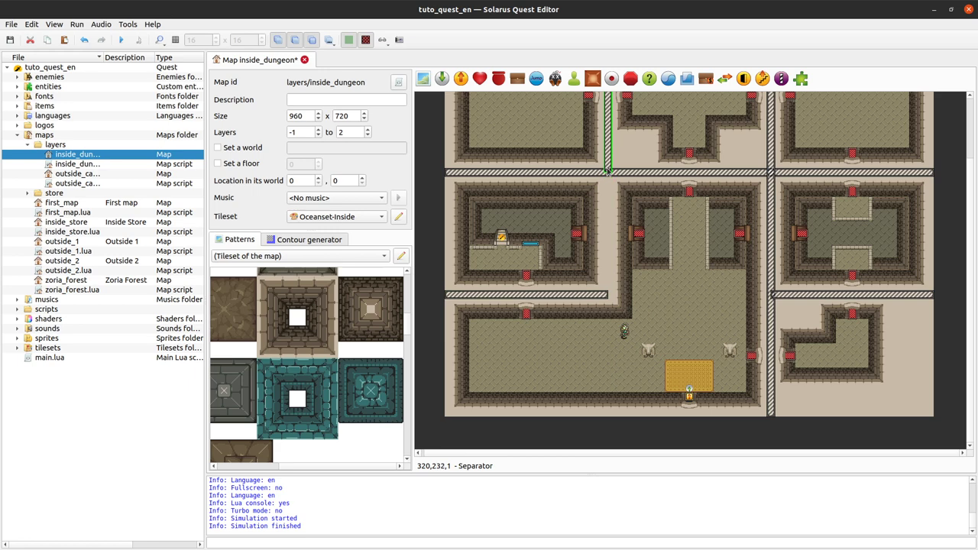
left_click(603, 294)
key("Delete")
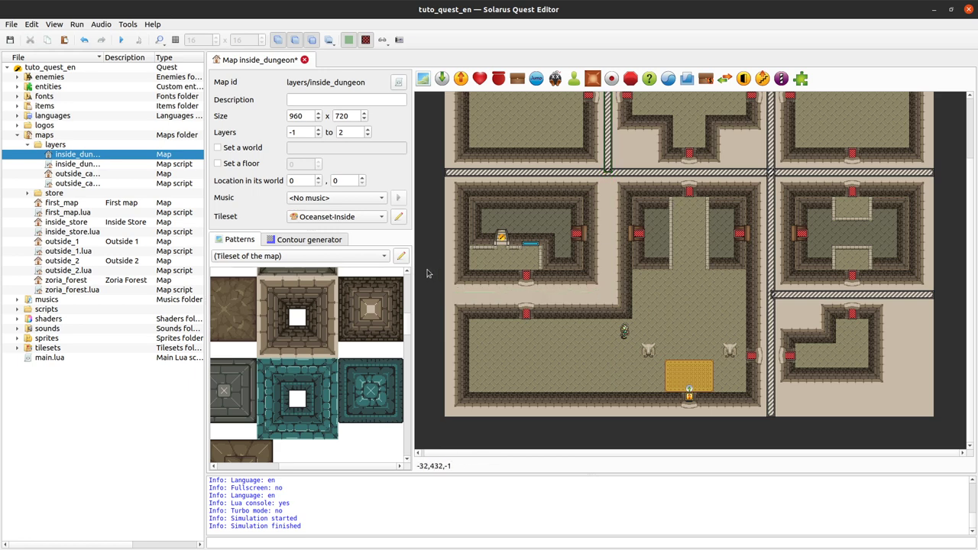
left_click_drag(476, 291, 599, 310)
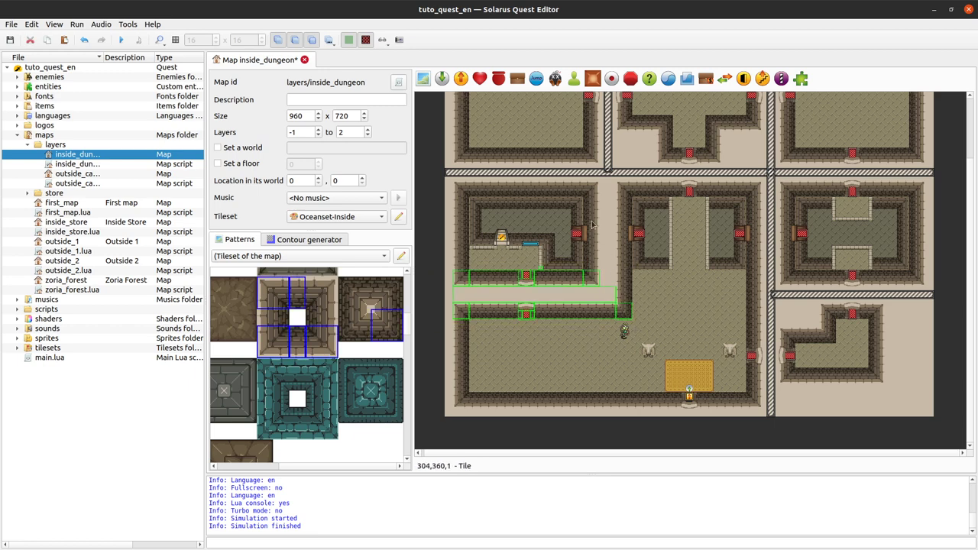
left_click_drag(580, 189, 632, 331, "ctrl")
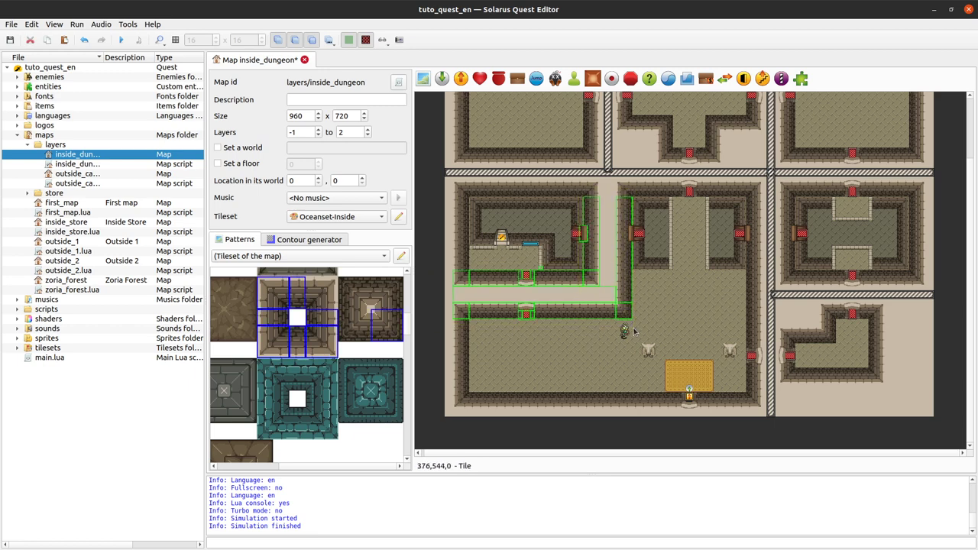
left_click_drag(578, 307, 587, 314)
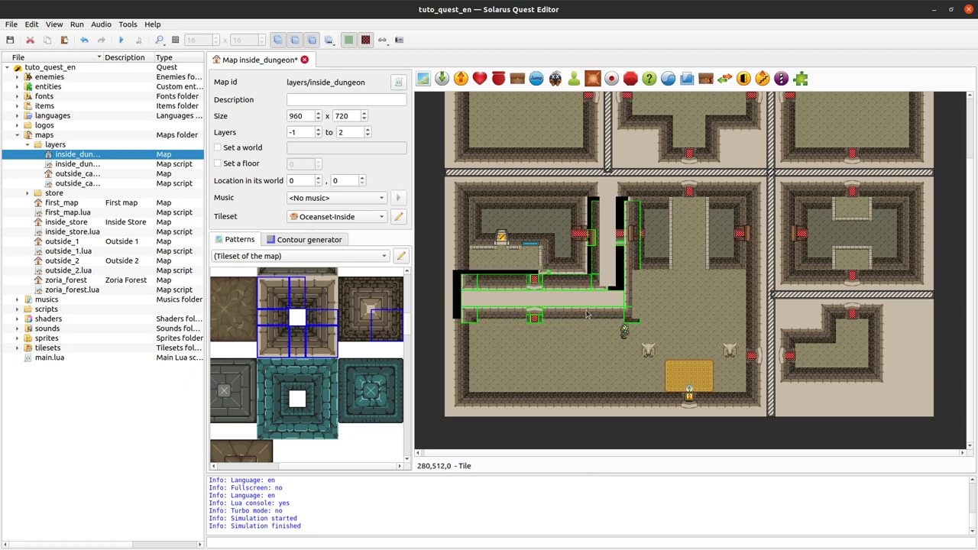
key("ctrl+z")
key("ctrl+z")
key("ctrl+z")
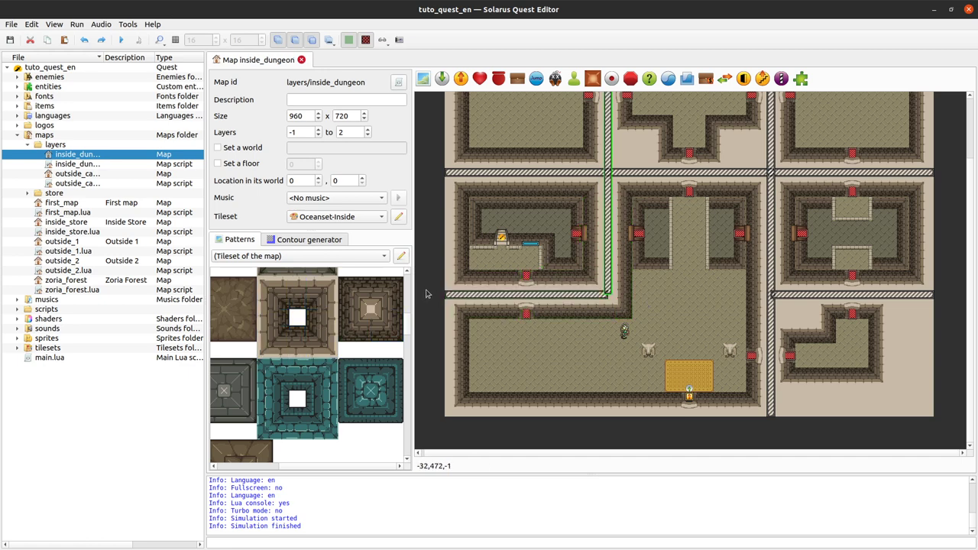
- Select the thin wall strip in the middle room and paste a copy just right of the hero
left_click(427, 293)
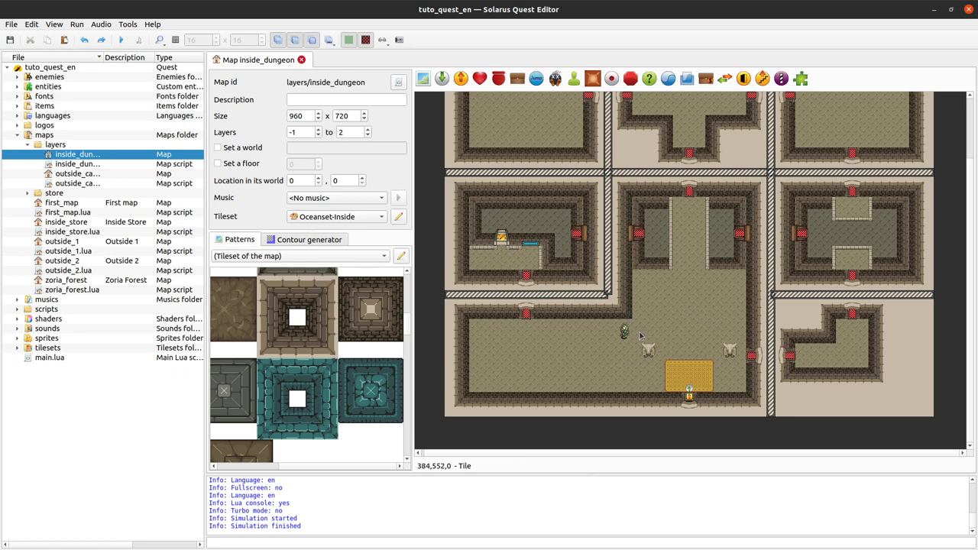
left_click(671, 243)
left_click(648, 314)
scroll(637, 319, "up", 1, "ctrl")
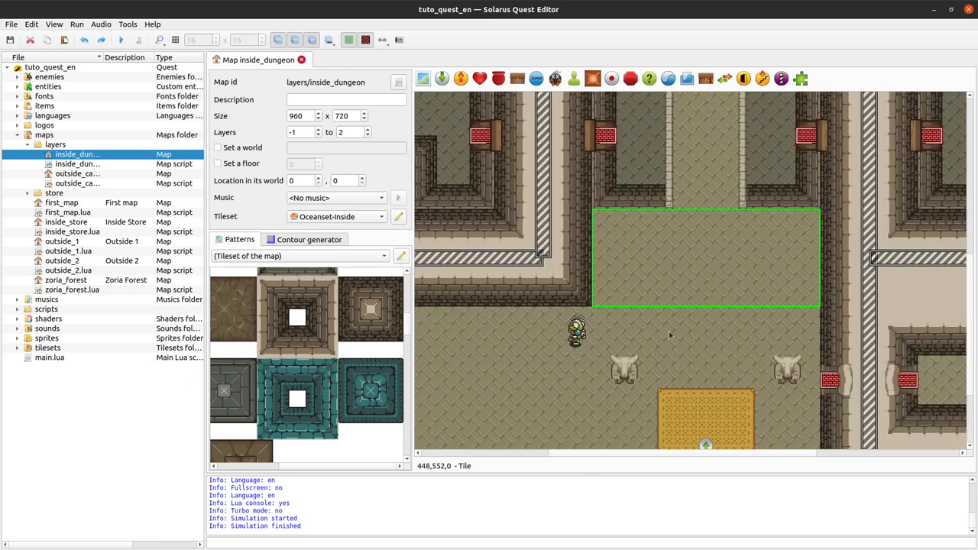
left_click(561, 282)
left_click(667, 191)
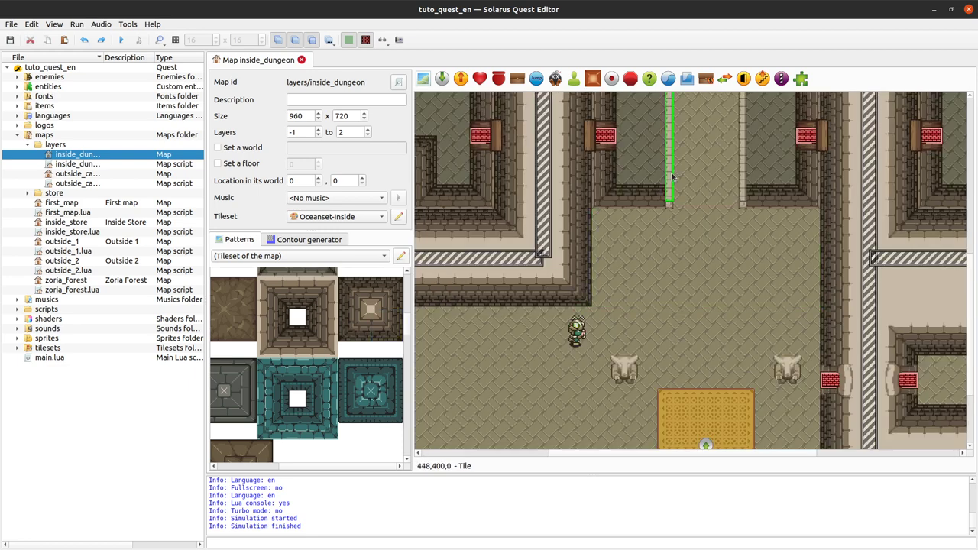
scroll(676, 331, "down", 1, "ctrl")
key("ctrl+c")
key("ctrl+v")
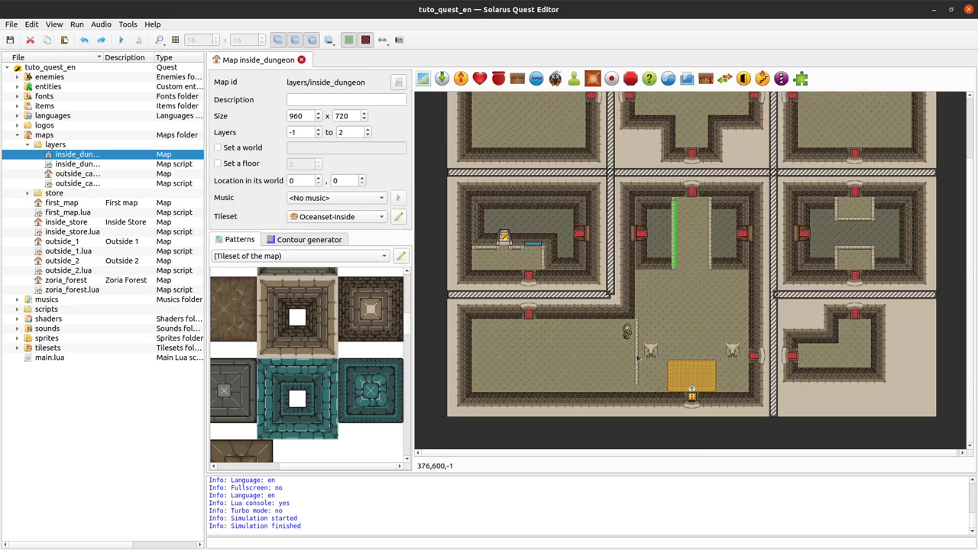
left_click(636, 348)
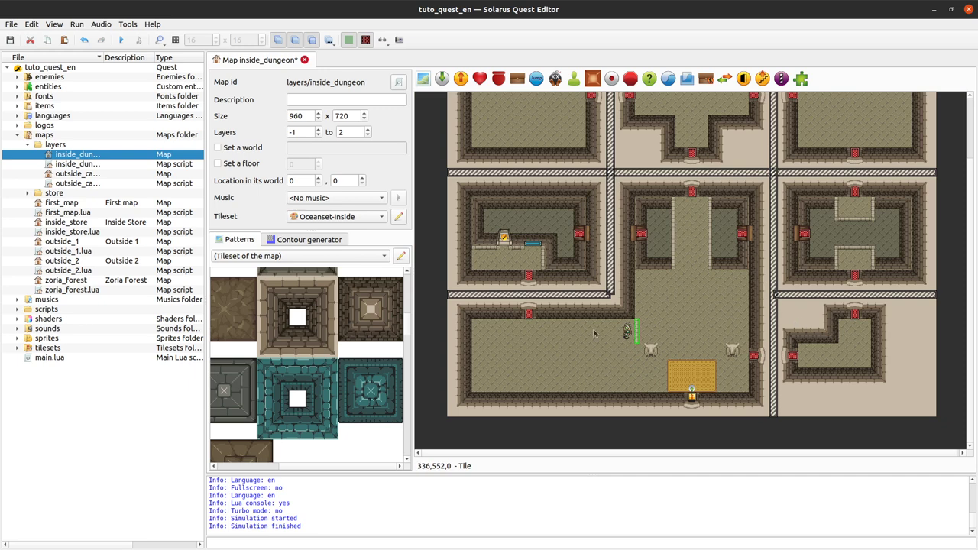
- Reshape the new strip horizontally, place a low-wall strip beside the hero, and paste a copy lower down
scroll(282, 383, "up", 6)
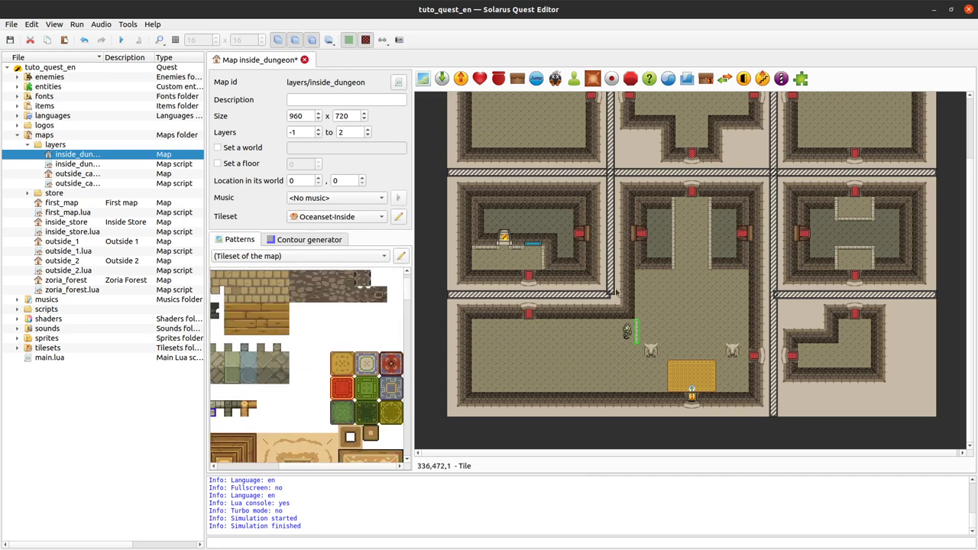
scroll(282, 383, "up", 2, "ctrl")
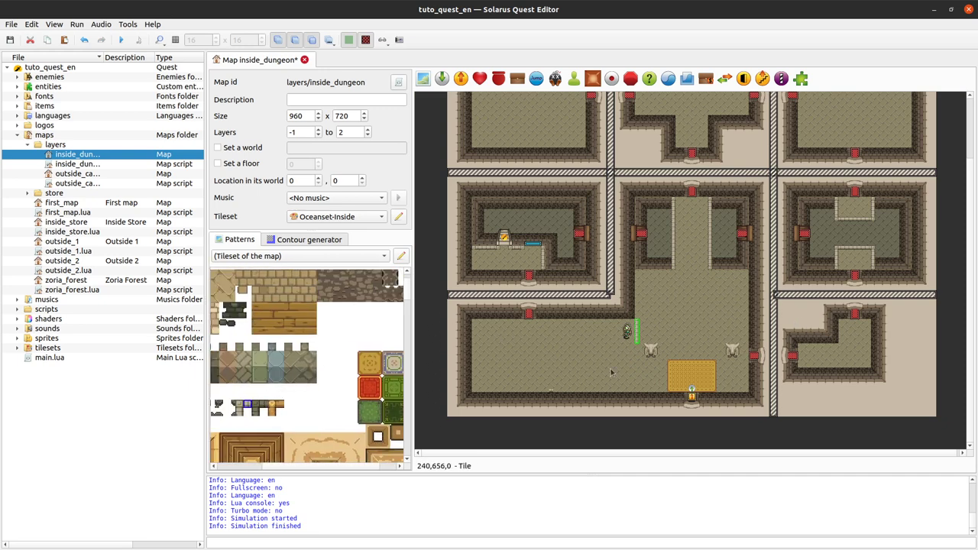
left_click_drag(641, 346, 671, 349)
scroll(632, 344, "up", 1)
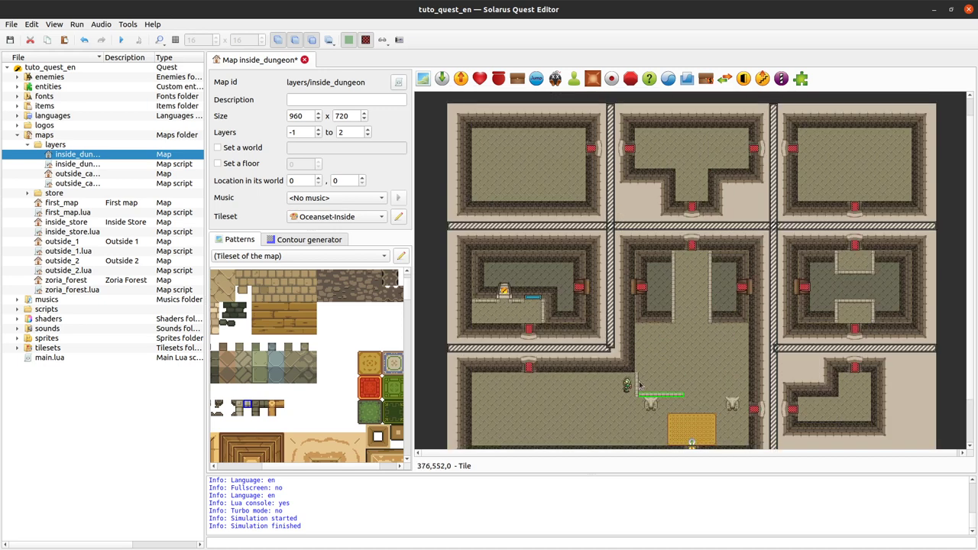
left_click_drag(640, 384, 588, 403)
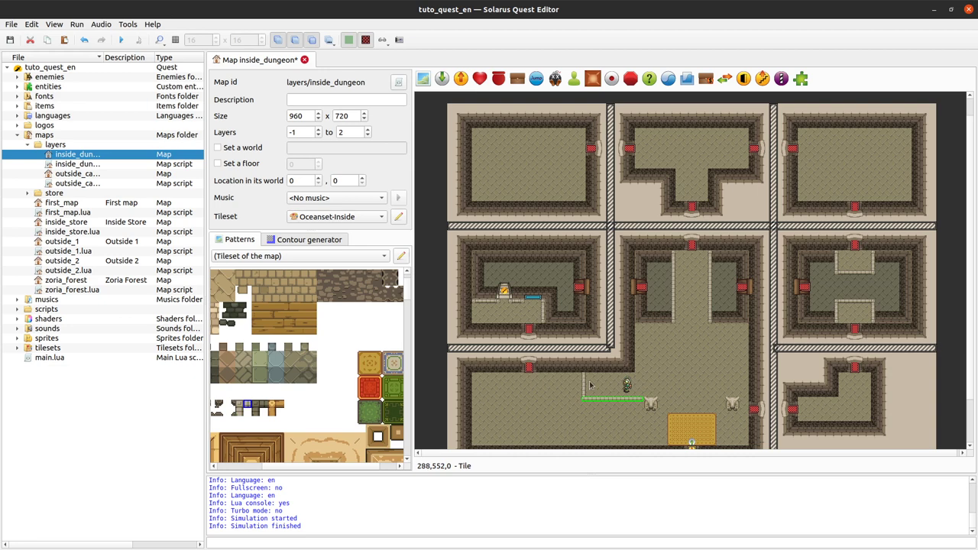
key("ctrl+c")
key("ctrl+v")
left_click(667, 348)
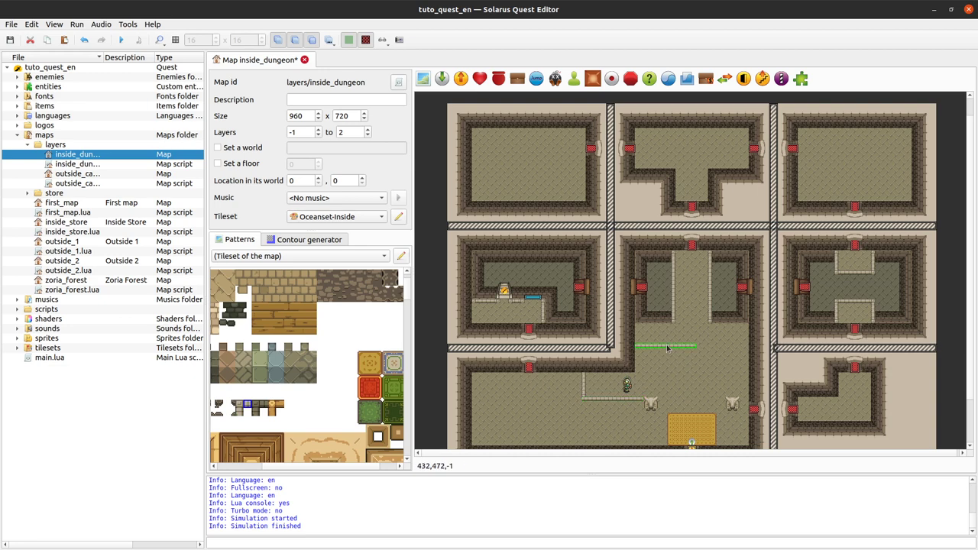
- Stretch the vertical strip downward and adjust the horizontal strips into an L-shaped outline, saving the map
left_click(583, 380)
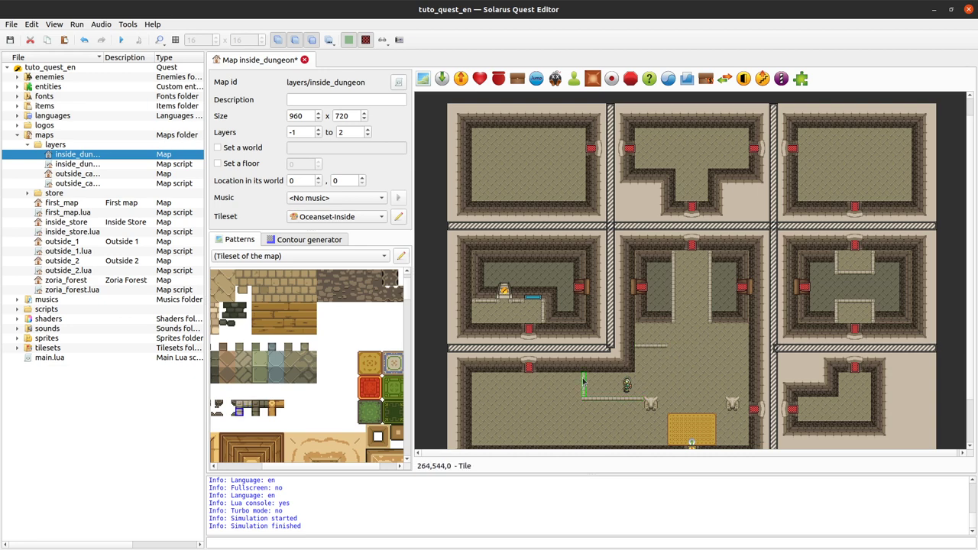
left_click_drag(670, 365, 672, 407)
left_click(642, 399)
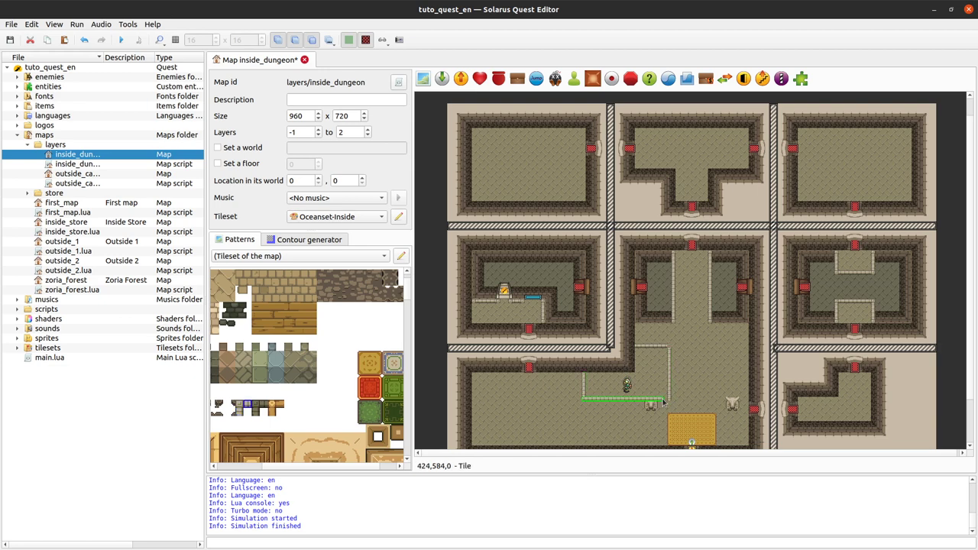
left_click_drag(628, 388, 720, 379)
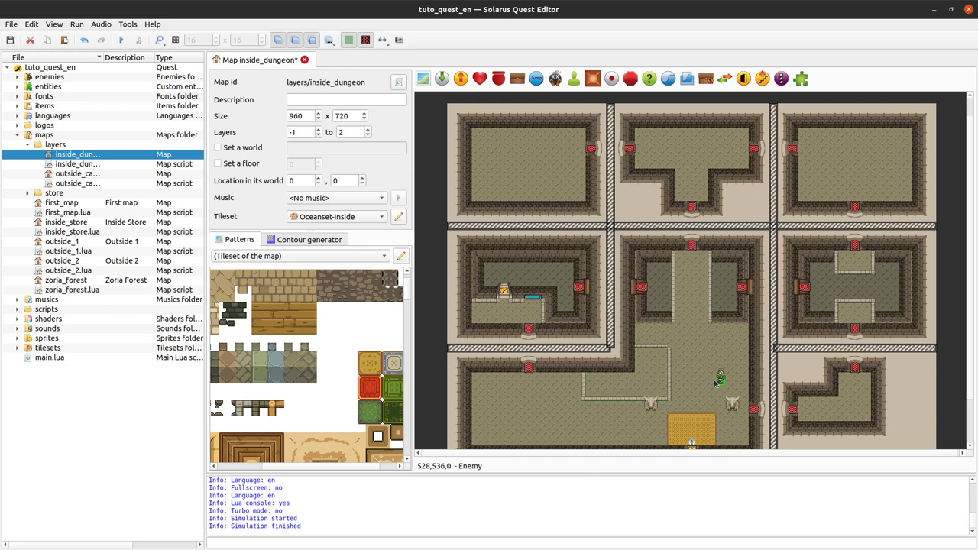
scroll(710, 286, "down", 2)
key("ctrl+s")
left_click_drag(676, 347, 684, 340)
left_click(662, 348)
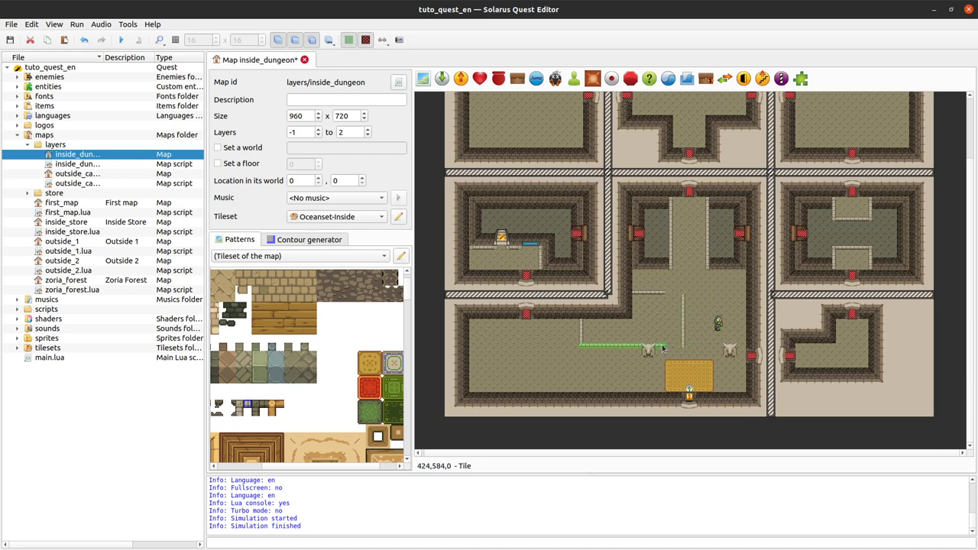
left_click(664, 294)
key("ctrl+s")
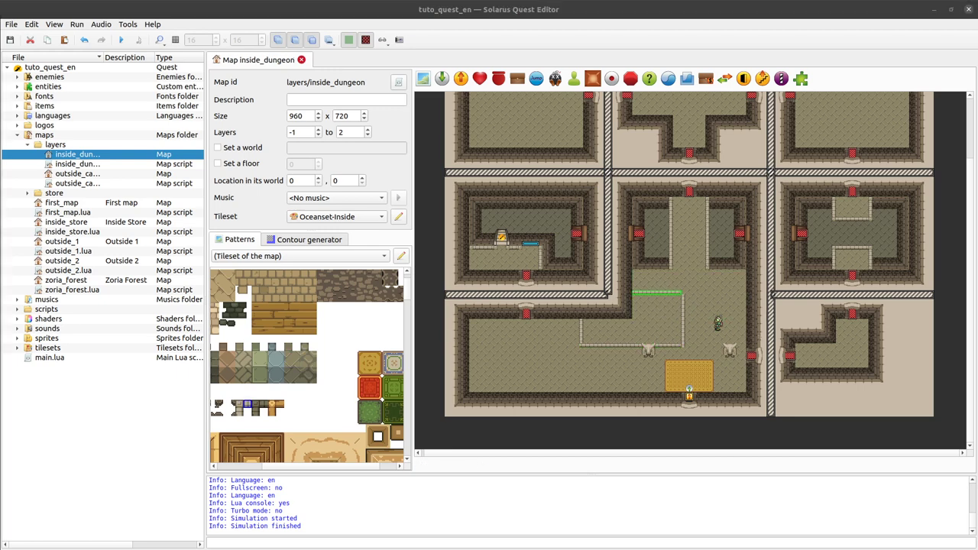
left_click(121, 39)
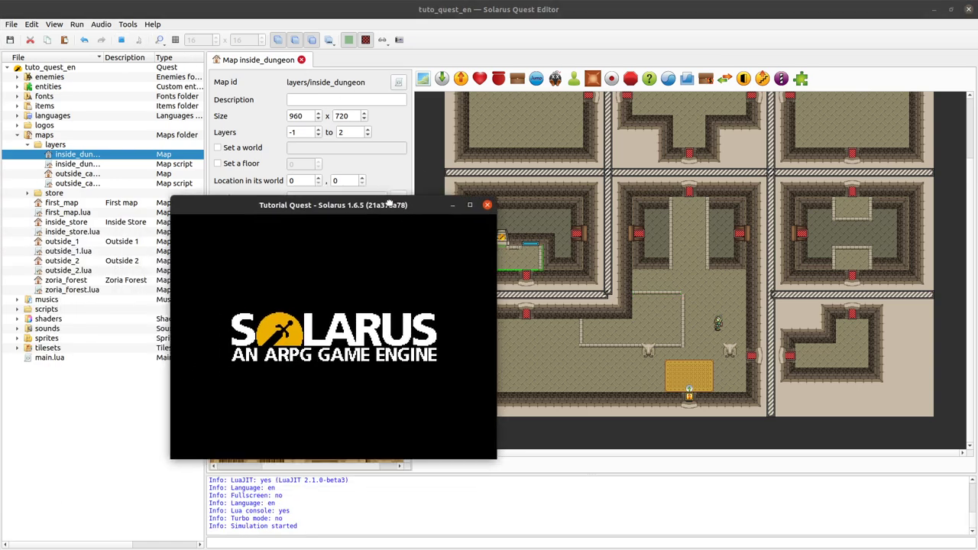
key("Down")
key("Left")
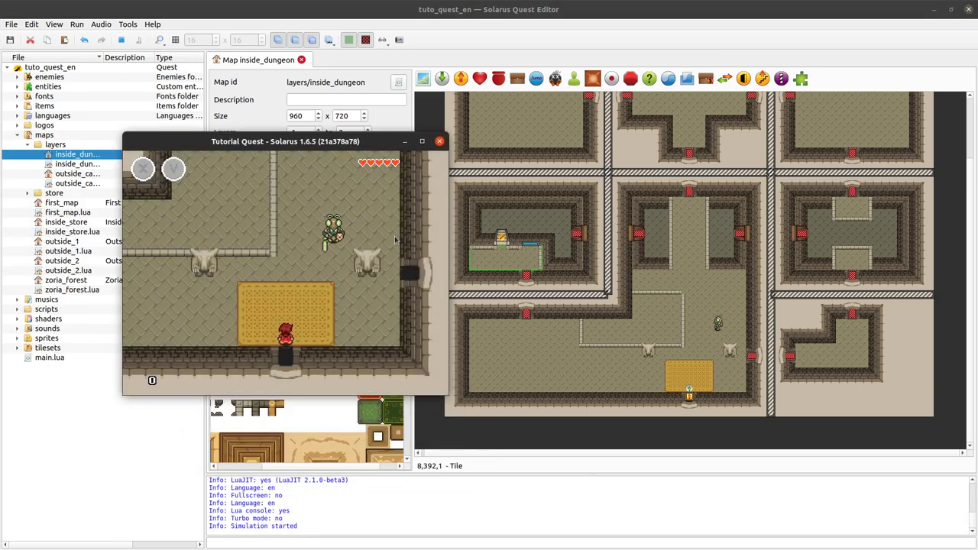
key("Left")
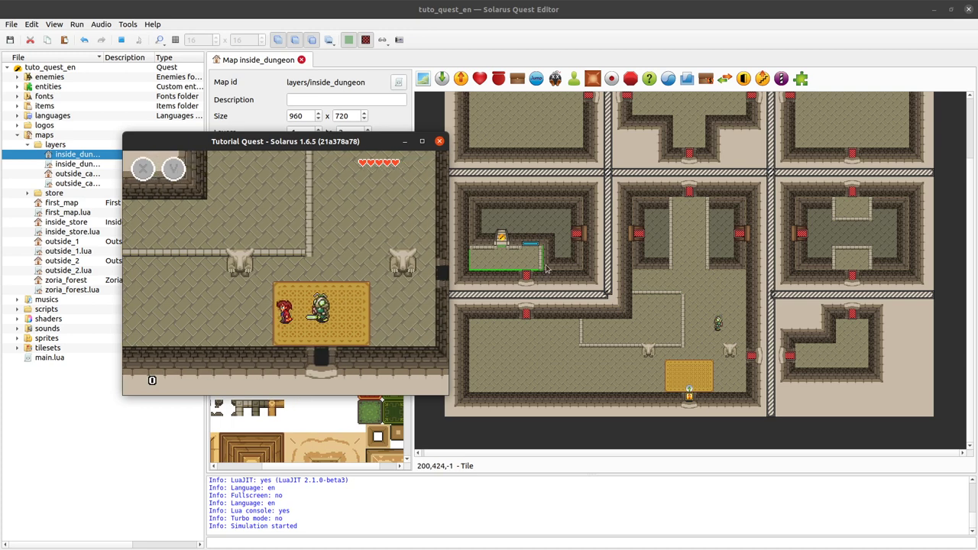
key("Right")
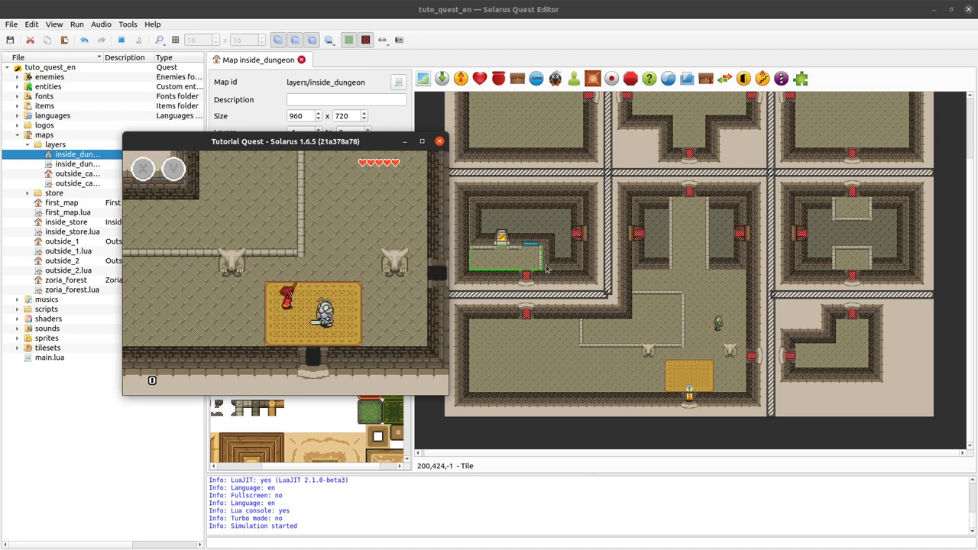
key("Up")
key("Right")
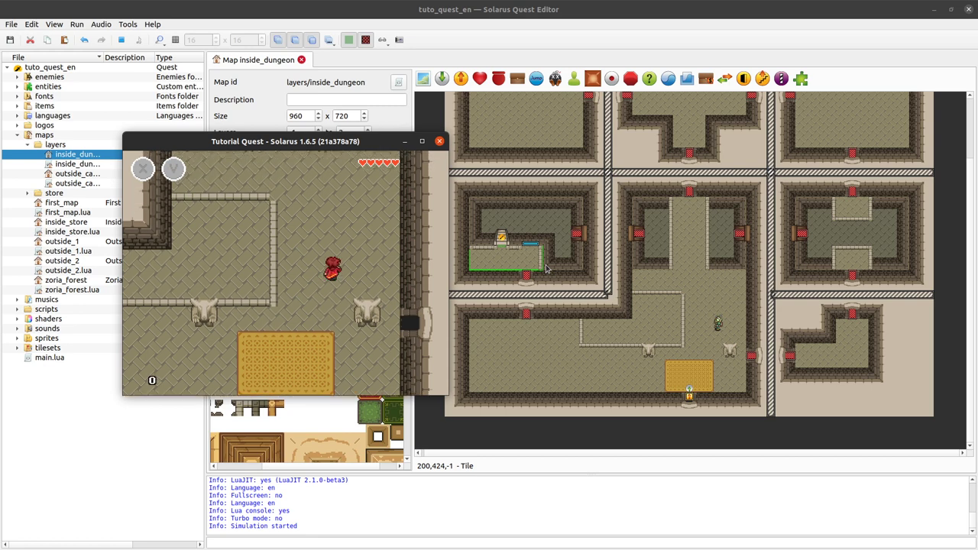
key("Up")
key("Left")
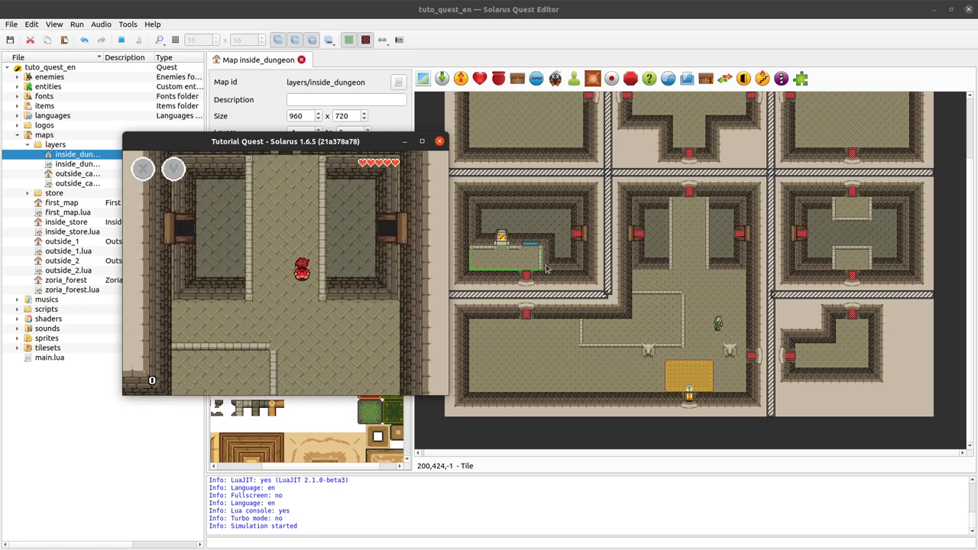
key("Down")
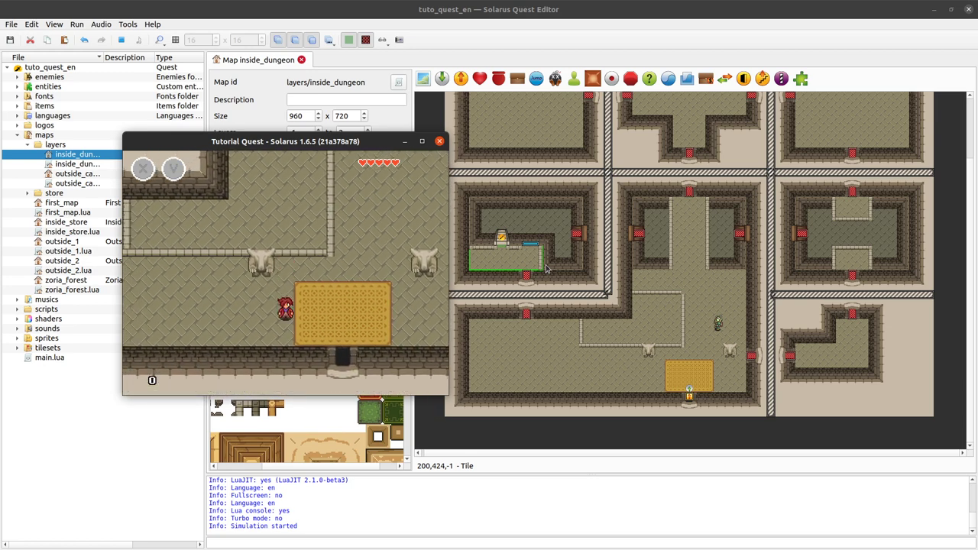
- End the playtest and undo the inner walls, restoring the central room wall and full-width separator
key("F5")
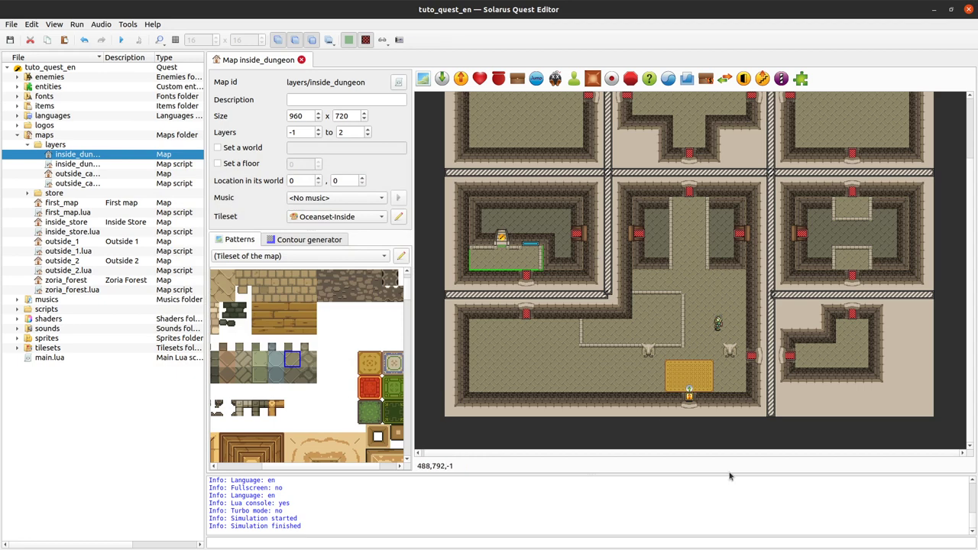
key("ctrl+z")
key("ctrl+z")
key("ctrl+z")
key("ctrl+z")
key("ctrl+z")
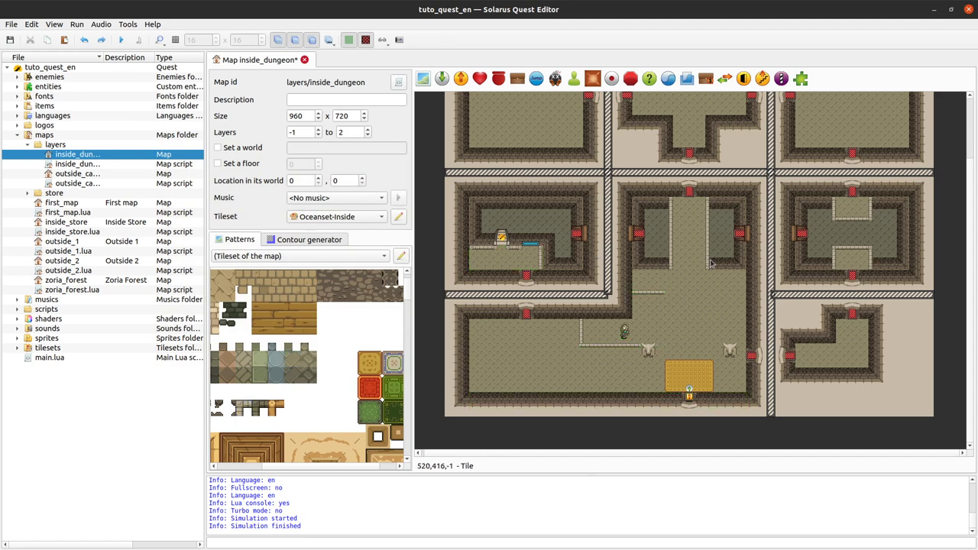
key("ctrl+z")
key("ctrl+z")
key("ctrl+z")
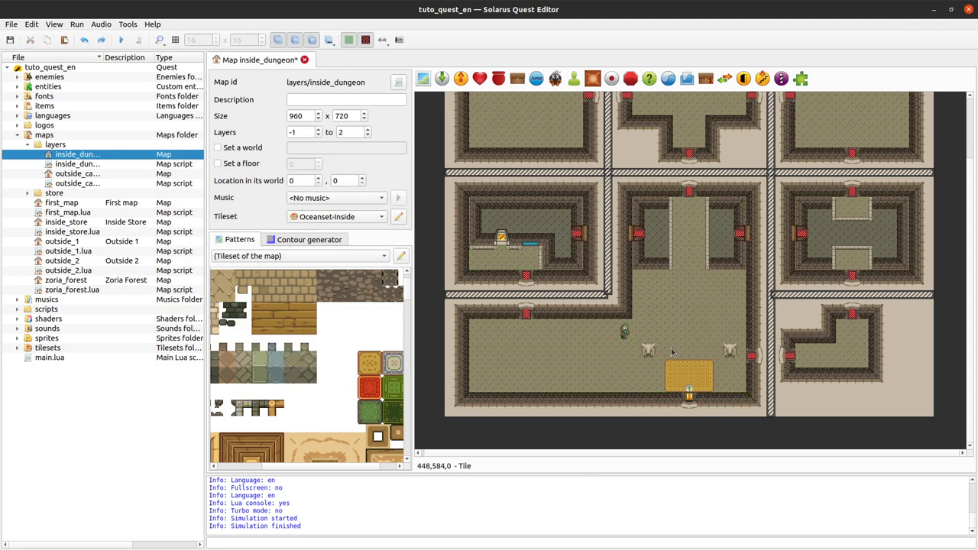
key("ctrl+z")
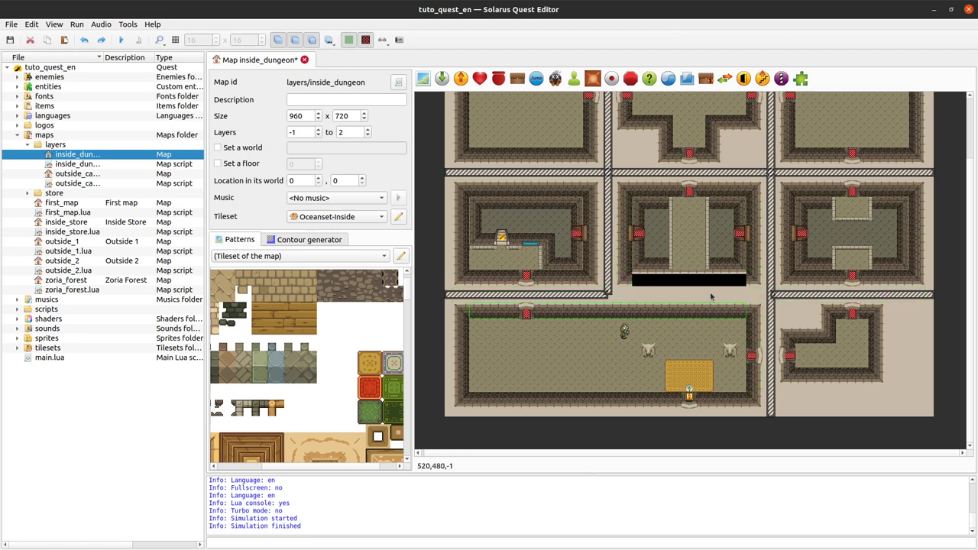
key("ctrl+z")
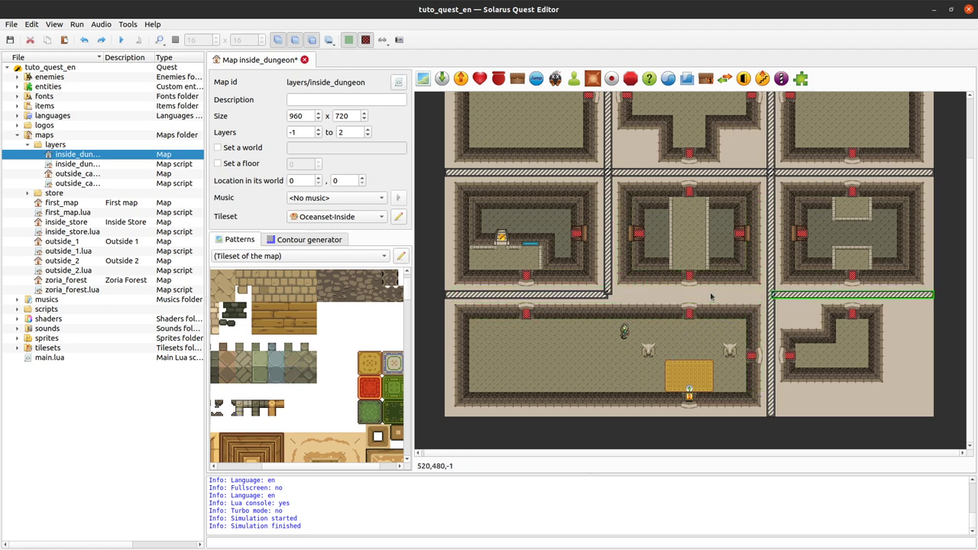
key("ctrl+z")
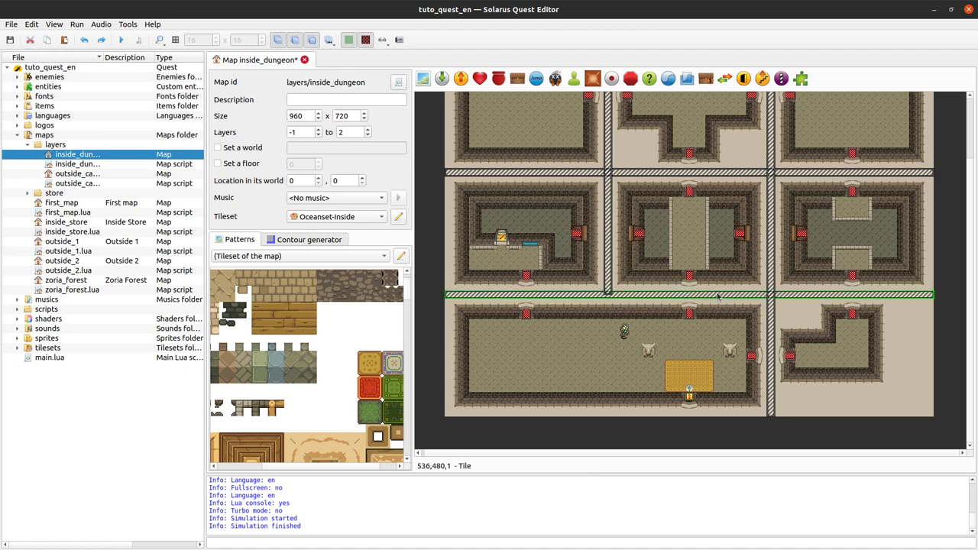
key("ctrl+z")
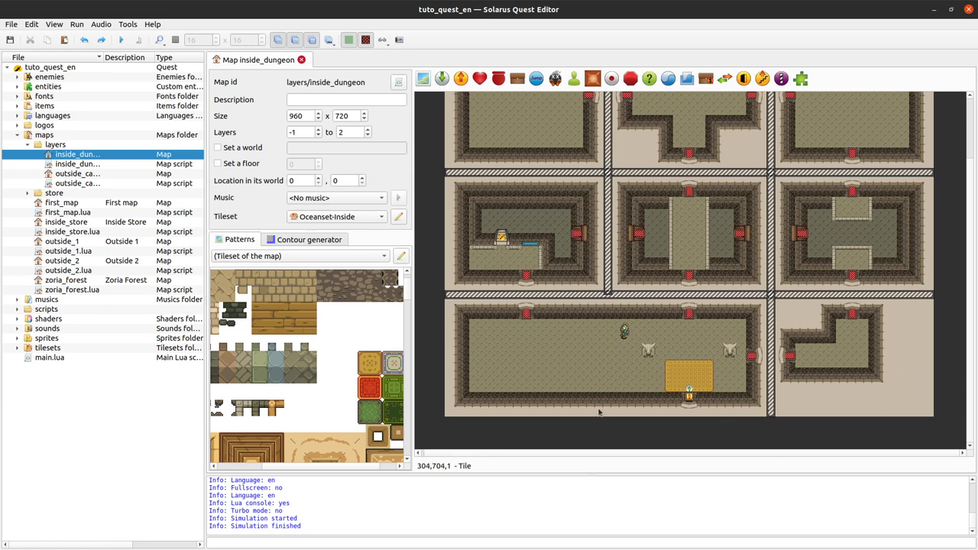
- Toggle the tile grid and try moving the horizontal separator down, then undo the move
scroll(493, 299, "up", 1, "ctrl")
key("ctrl+g")
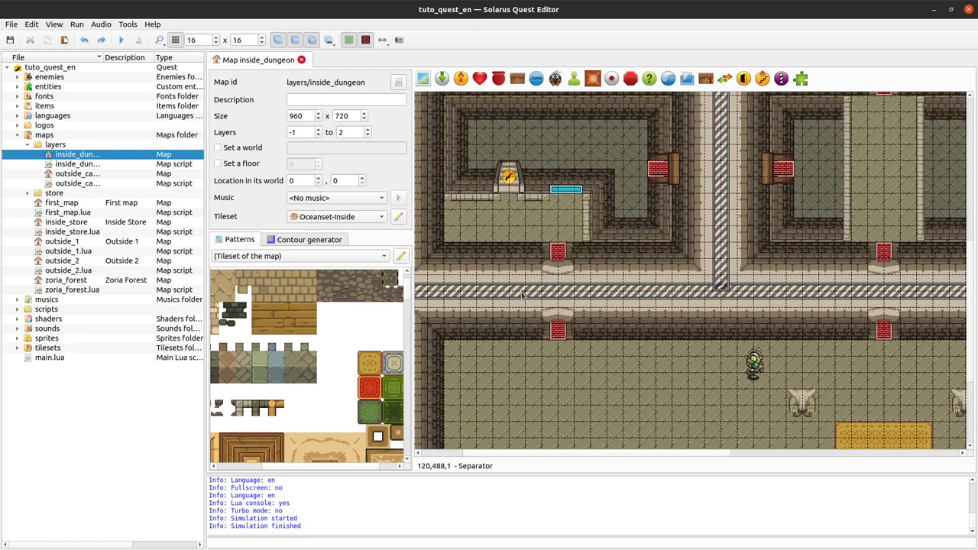
key("ctrl+g")
scroll(542, 286, "down", 1, "ctrl")
scroll(558, 287, "up", 1, "ctrl")
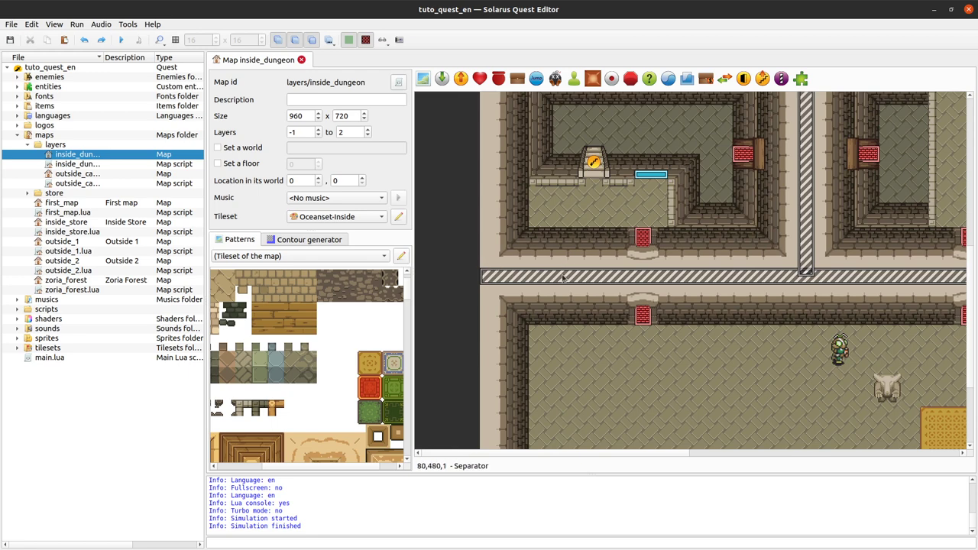
left_click_drag(525, 275, 623, 397)
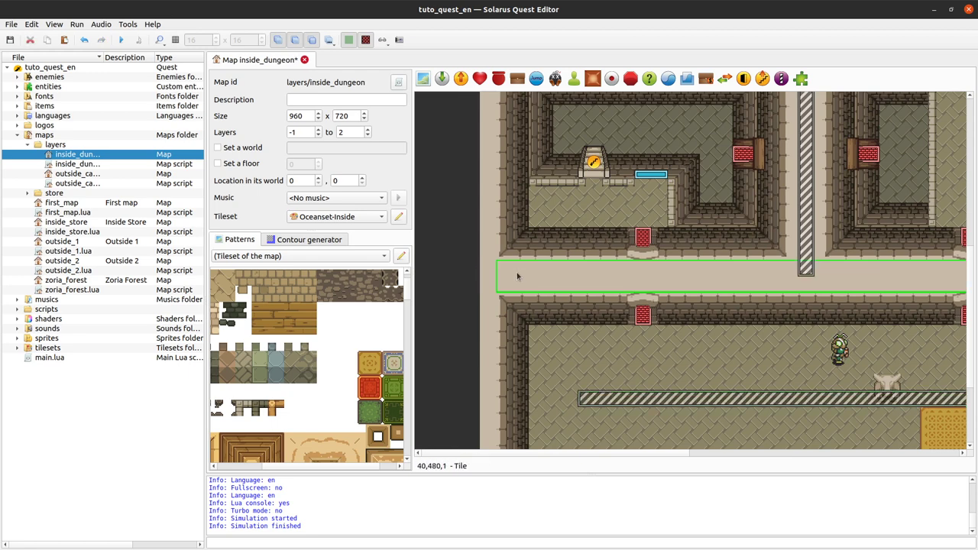
key("ctrl+g")
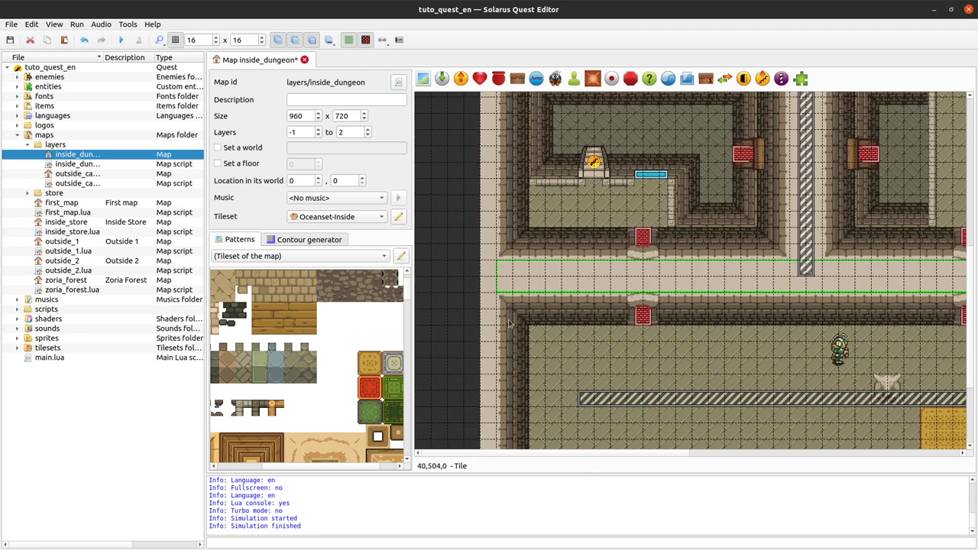
scroll(489, 343, "down", 2)
left_click(492, 278)
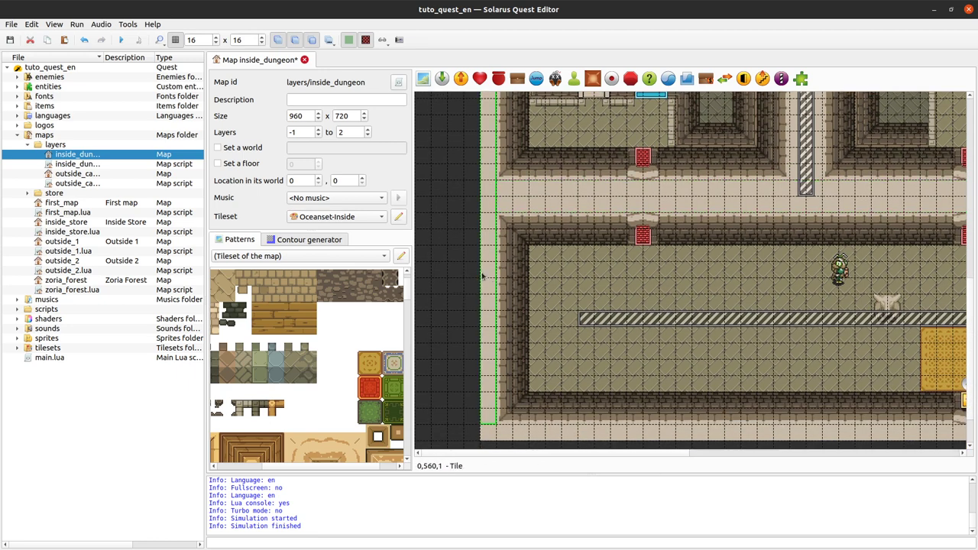
scroll(491, 430, "down", 2)
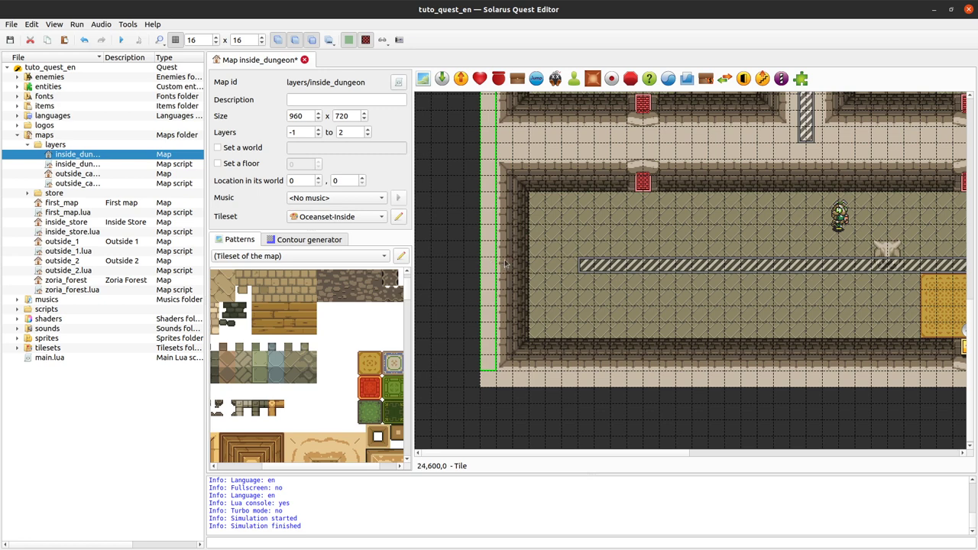
scroll(551, 272, "up", 2)
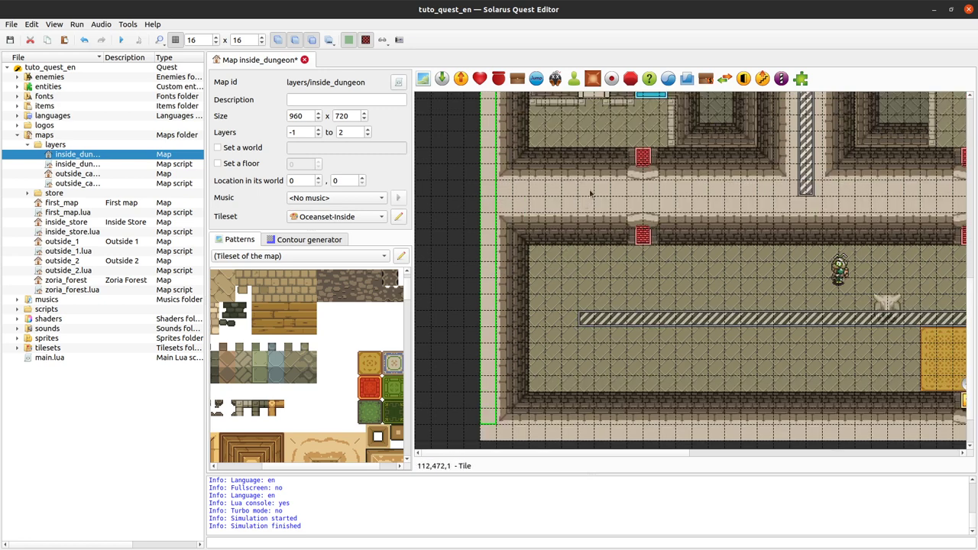
left_click(545, 193)
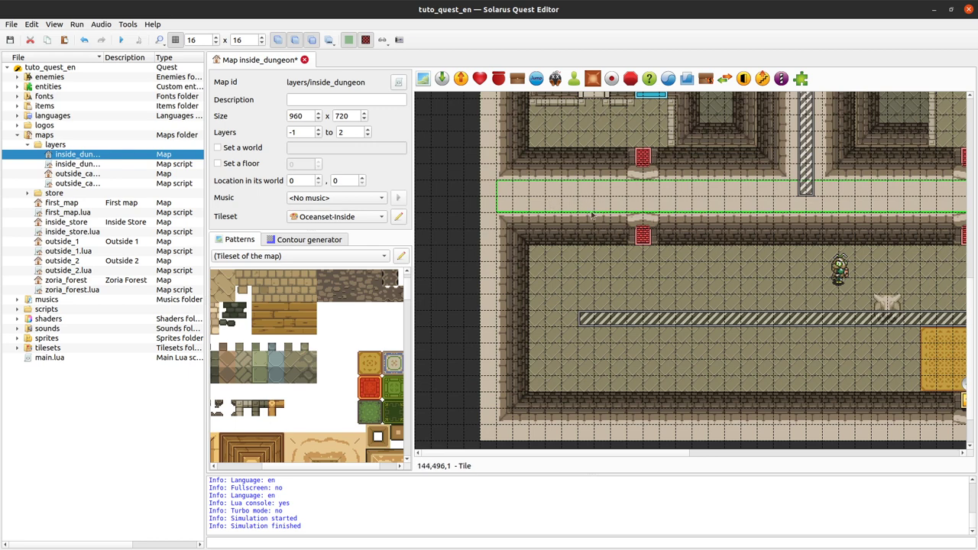
key("ctrl+z")
key("Escape")
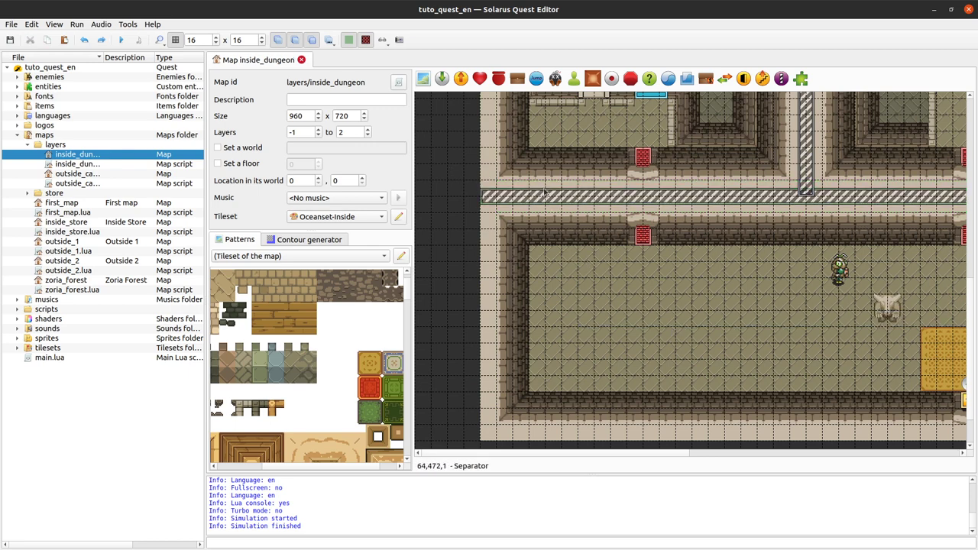
- Delete the tile strip lying along the horizontal separator, save the map, and hide the grid
scroll(550, 202, "down", 1)
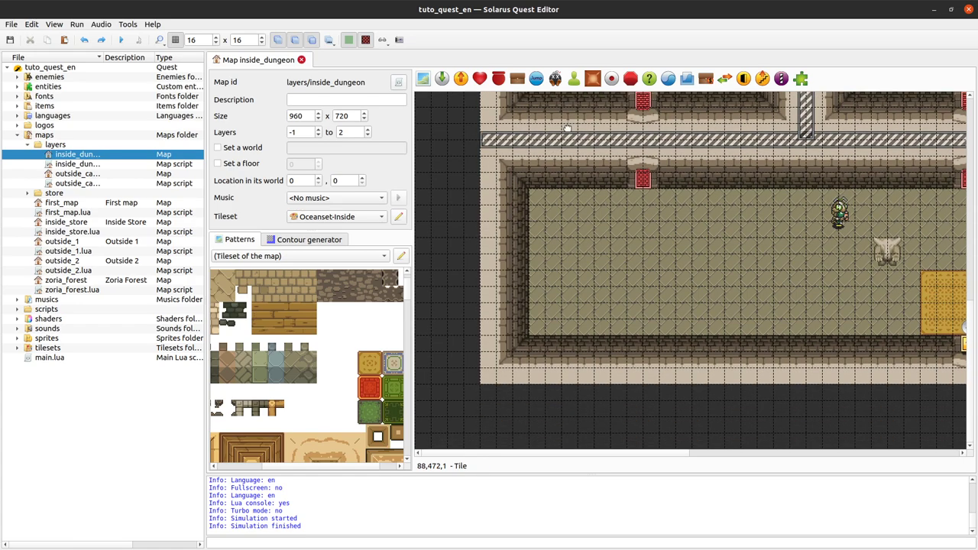
middle_click_drag(567, 149, 583, 451)
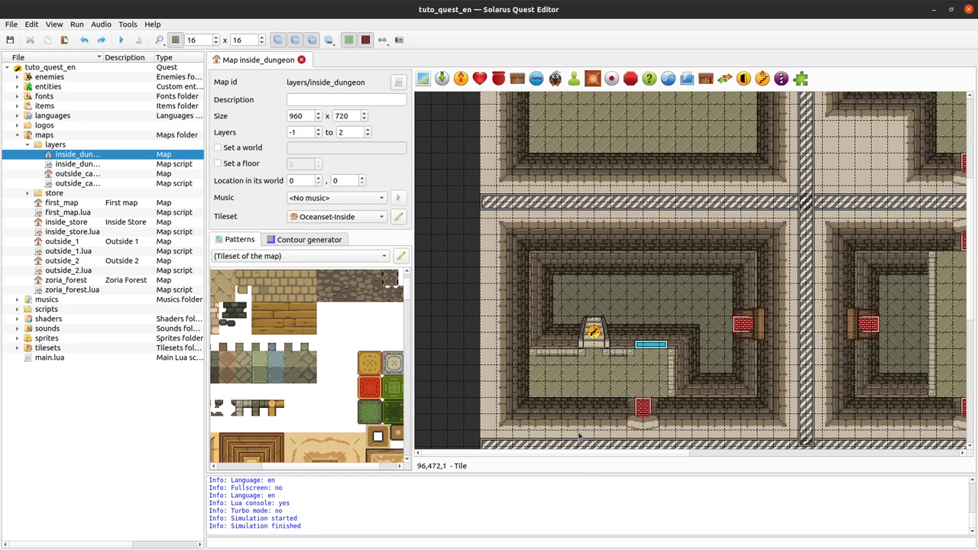
scroll(613, 423, "down", 3)
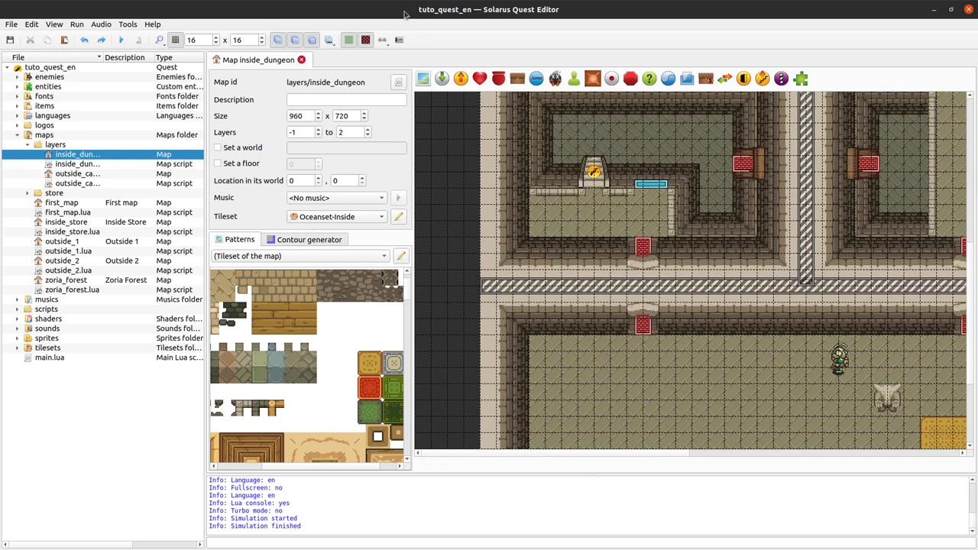
left_click(514, 285)
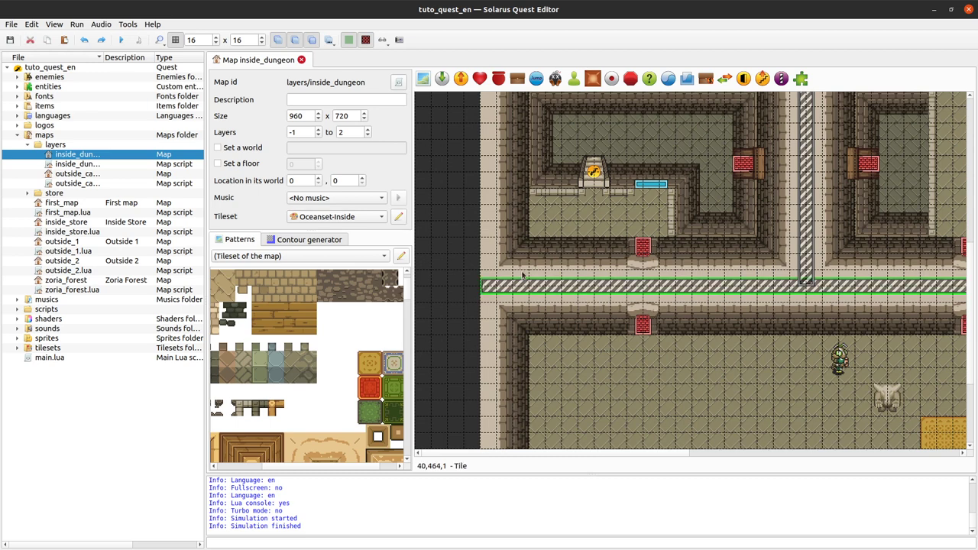
left_click(538, 277)
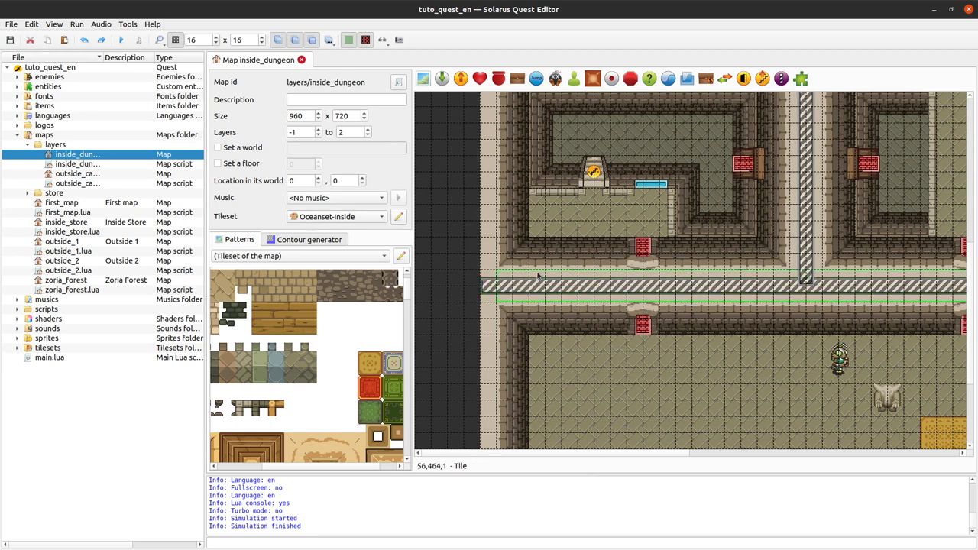
key("Delete")
key("ctrl+s")
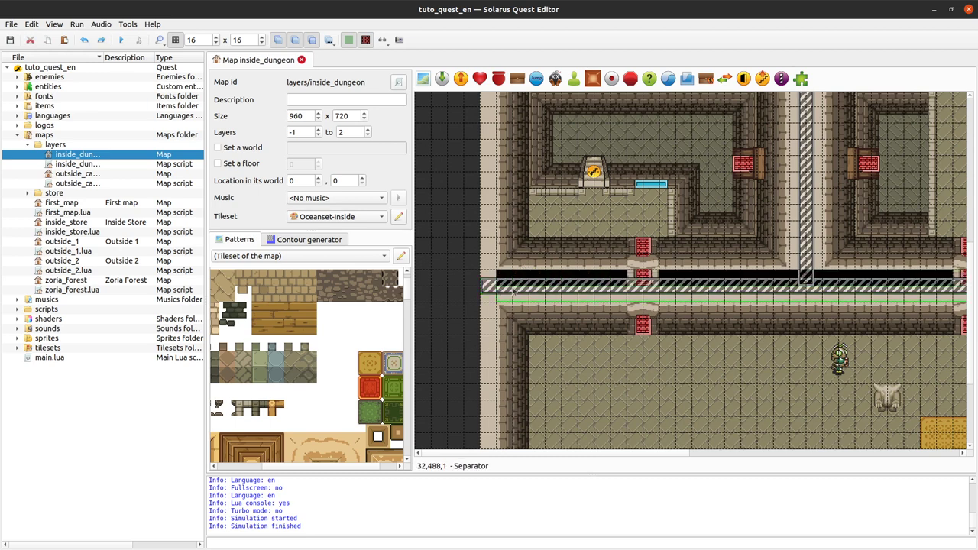
scroll(772, 392, "down", 2, "ctrl")
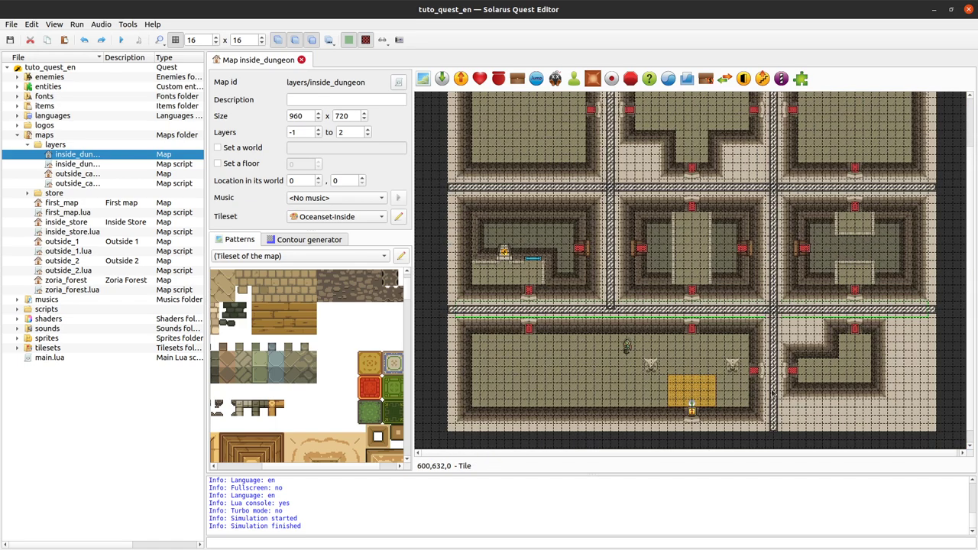
key("ctrl+g")
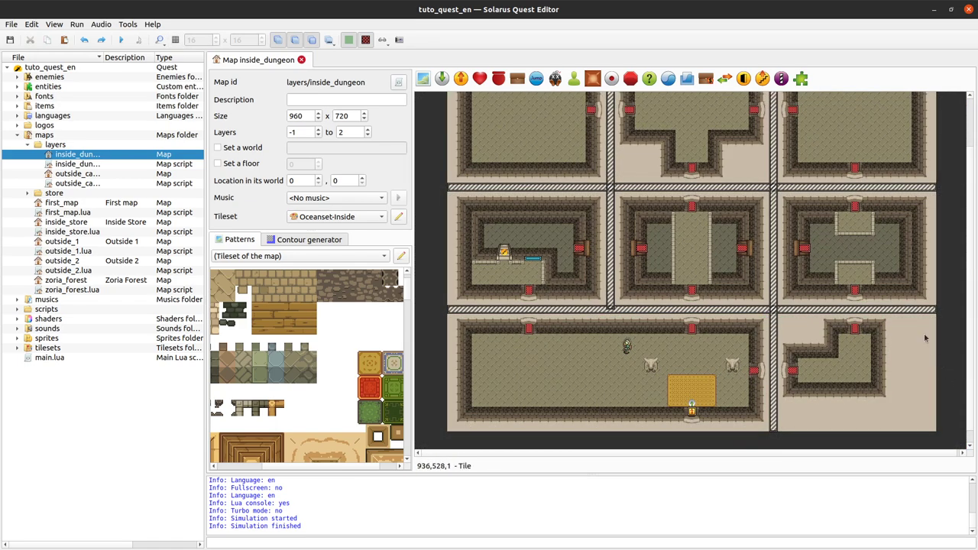
scroll(915, 324, "up", 2)
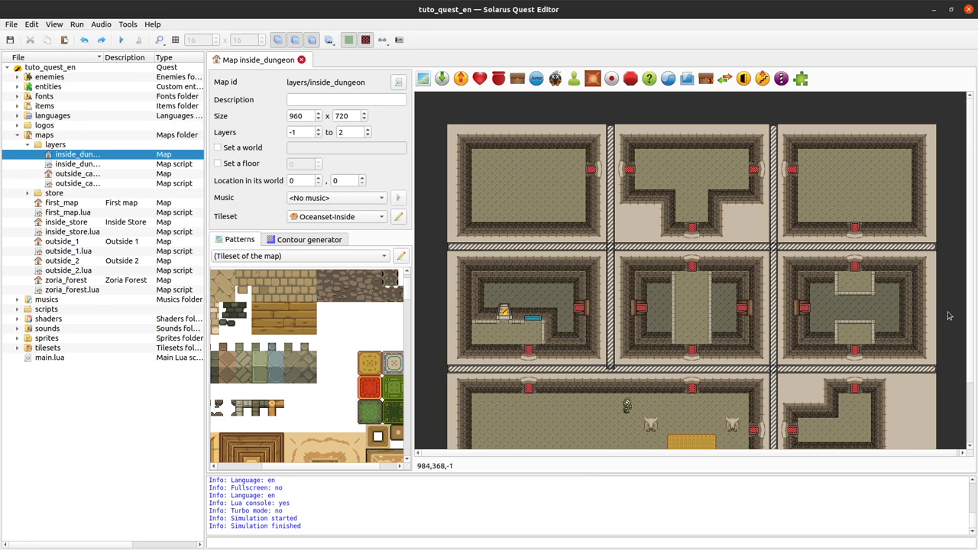
left_click(615, 270)
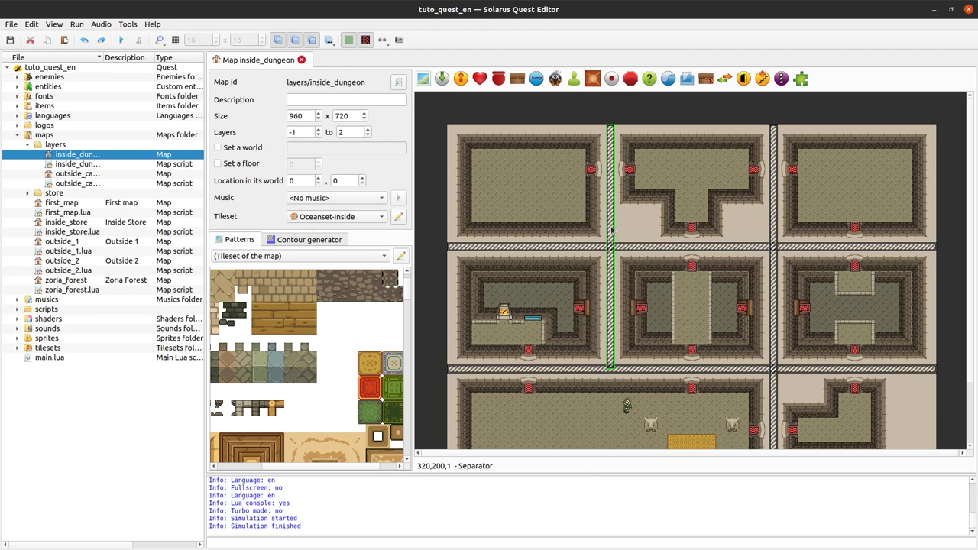
right_click(610, 144)
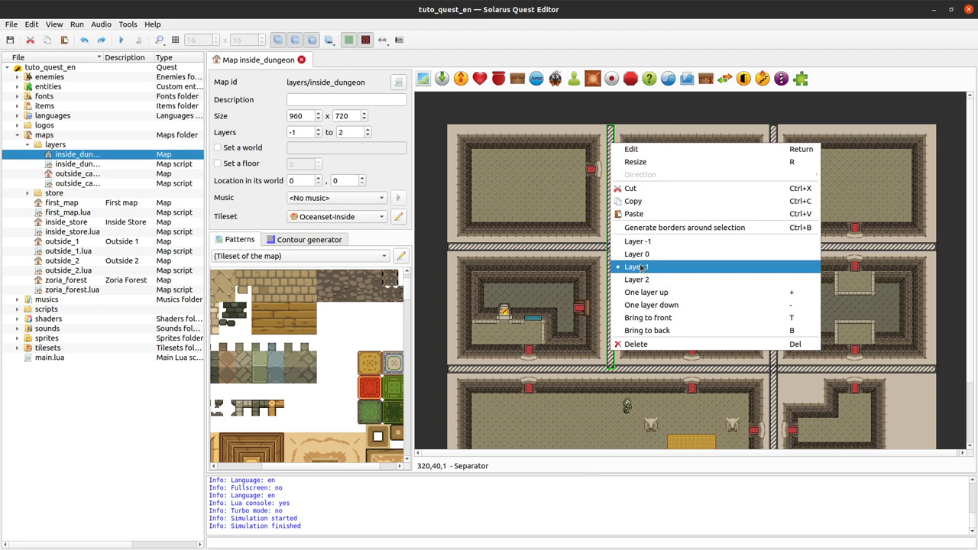
left_click(646, 115)
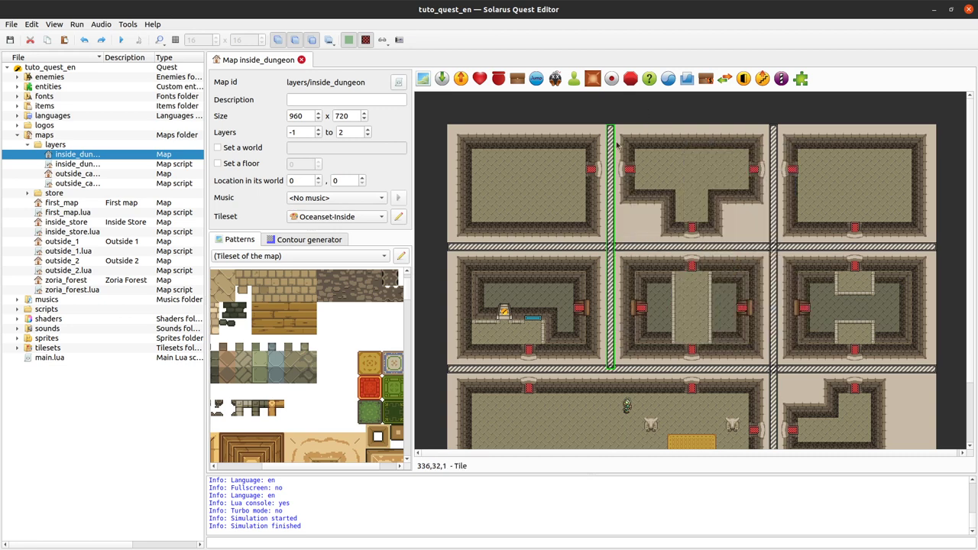
left_click(604, 152)
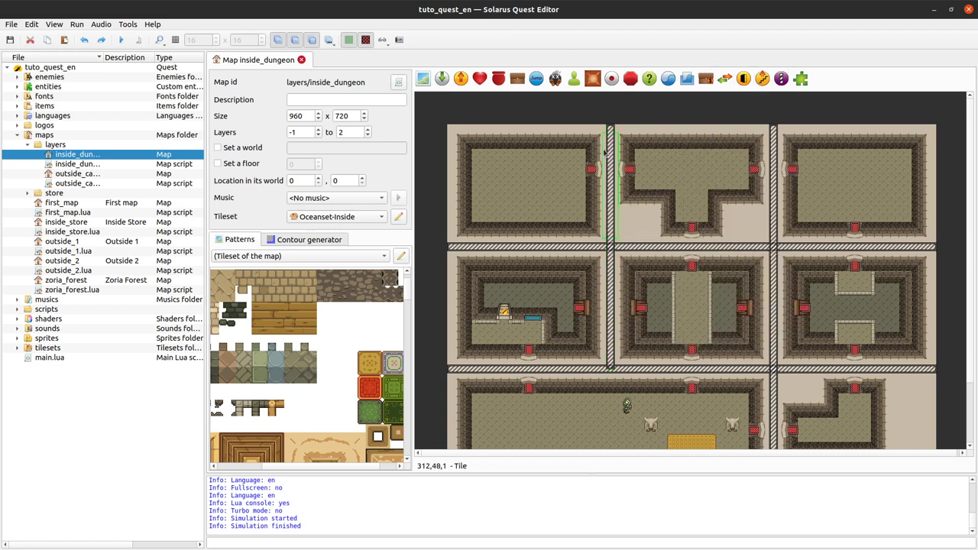
right_click(603, 152)
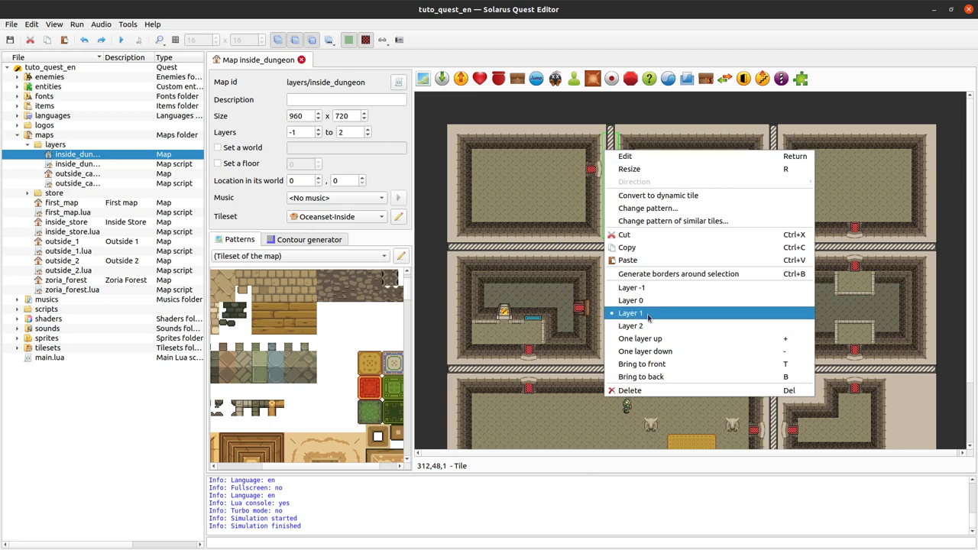
left_click(616, 117)
left_click(611, 136)
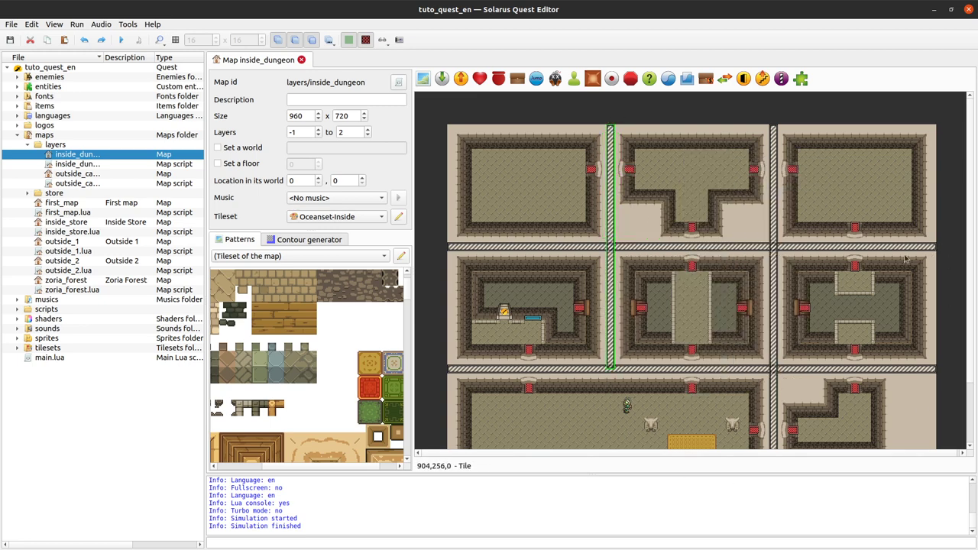
scroll(784, 352, "down", 2)
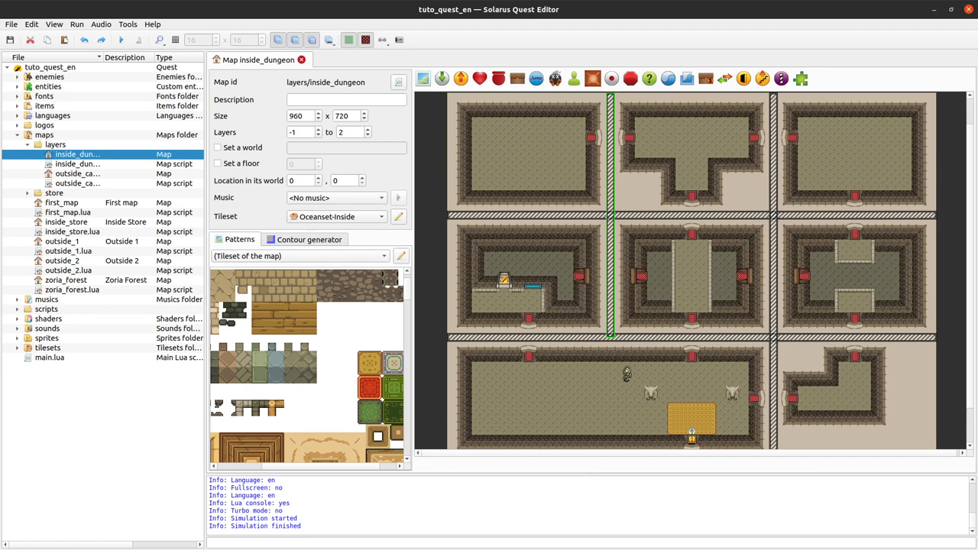
left_click(628, 375)
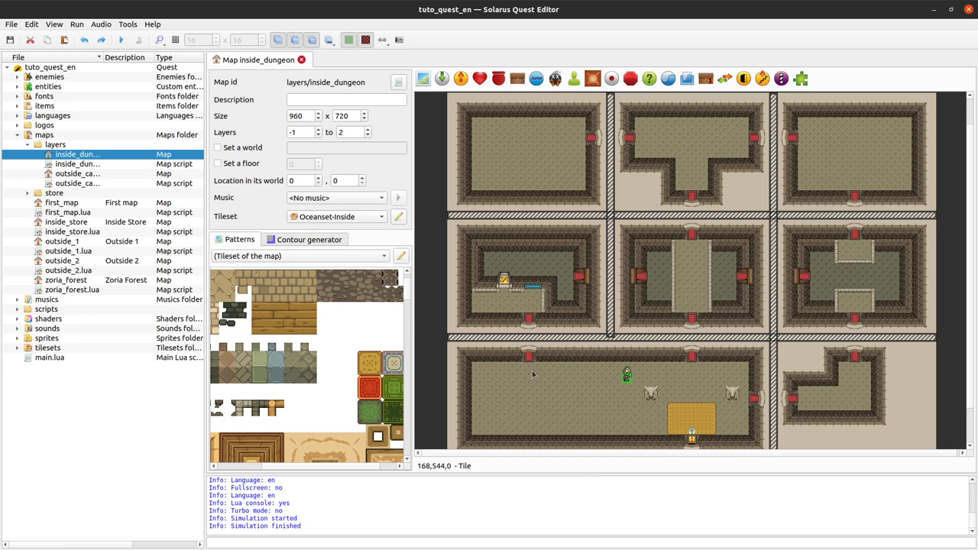
scroll(655, 385, "up", 2, "ctrl")
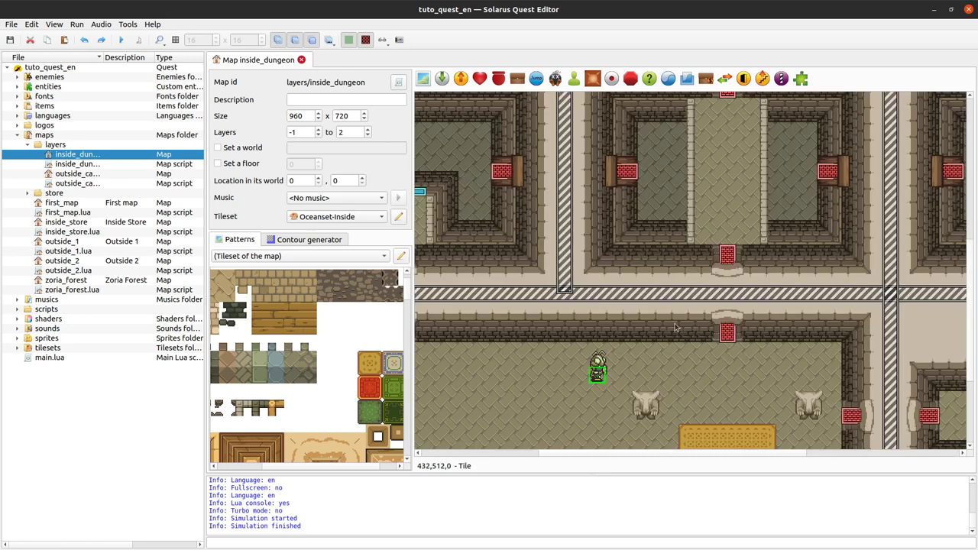
double_click(730, 336)
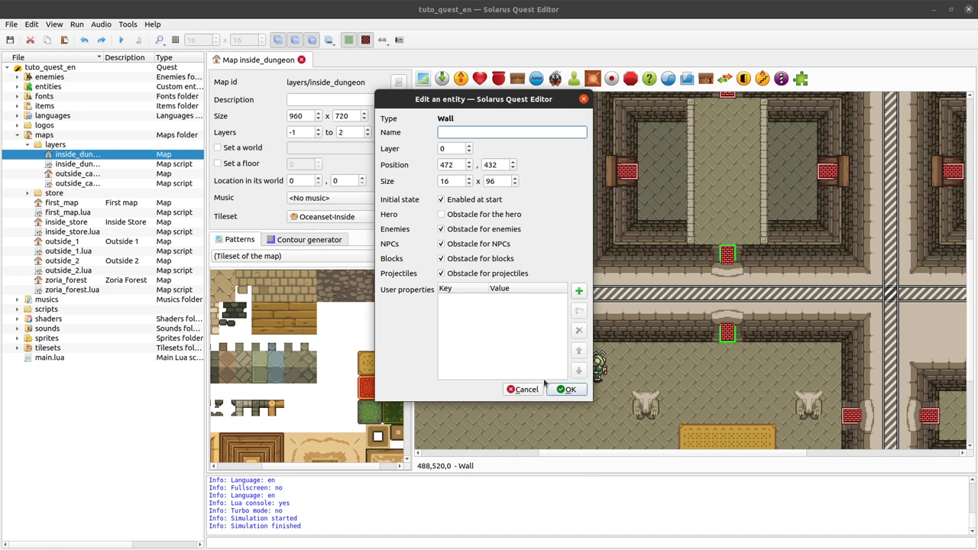
left_click(525, 390)
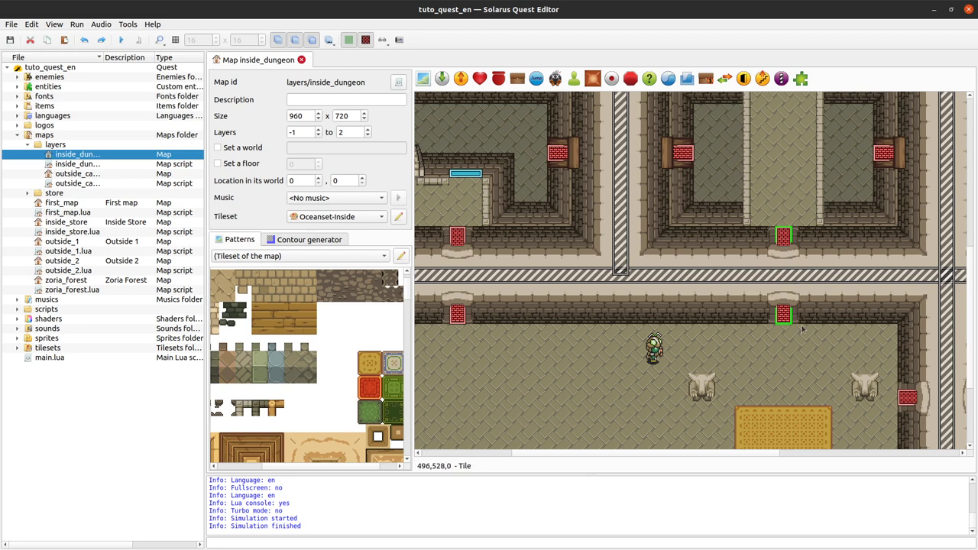
scroll(738, 355, "right", 1)
scroll(738, 355, "right", 5)
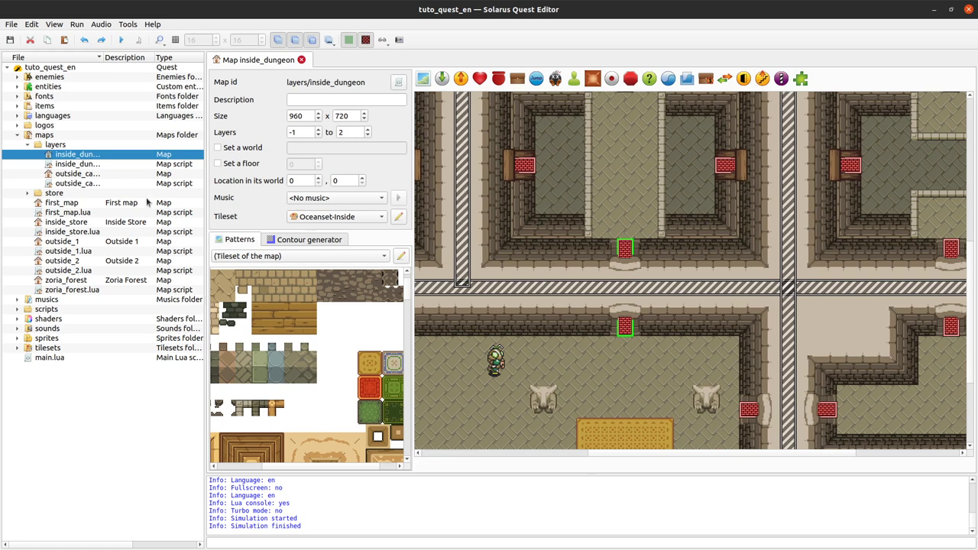
left_click(93, 478)
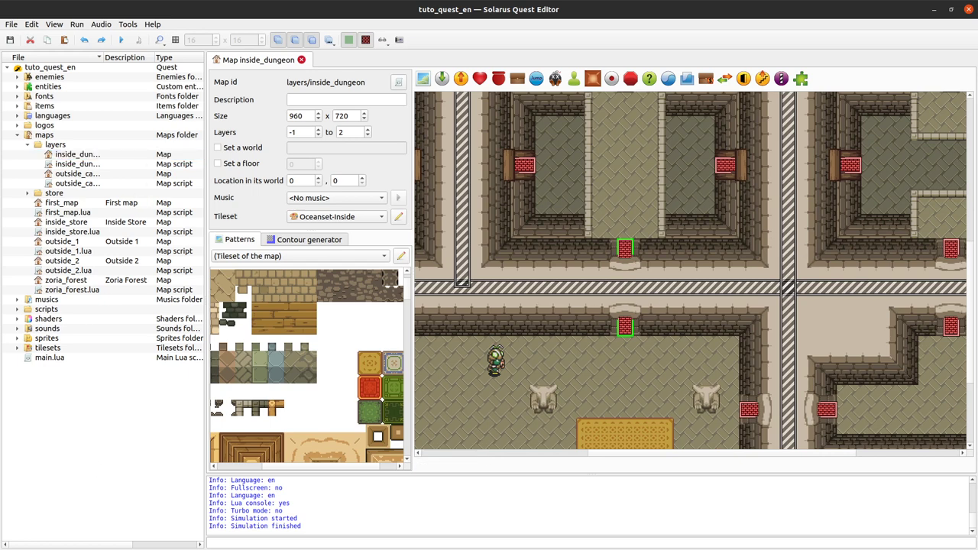
- Switch to the browser showing the Solarus Separator Lua API page
key("alt+Tab")
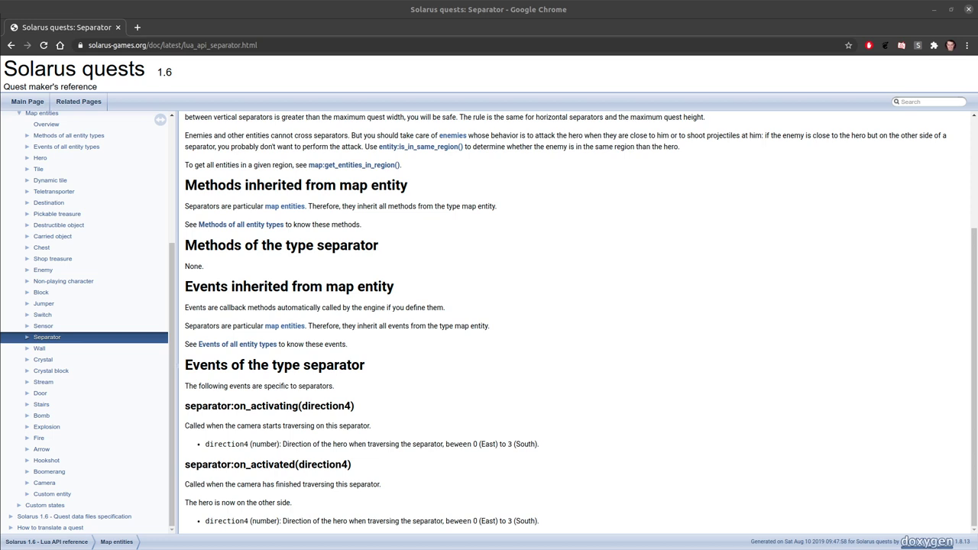
- Return to the quest editor and zoom to show the entire nine-room inside_dungeon map
key("alt+Tab")
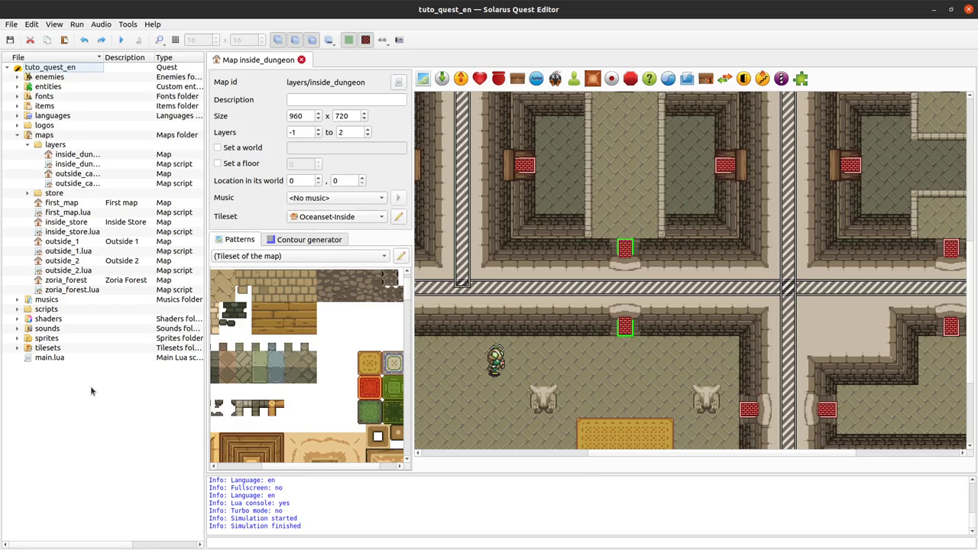
scroll(749, 313, "down", 3, "ctrl")
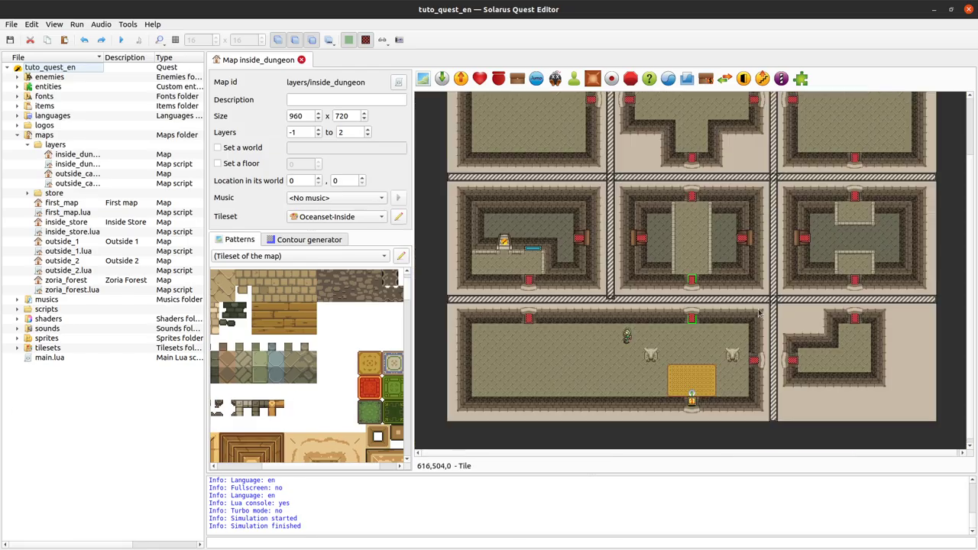
scroll(956, 269, "up", 1, "ctrl")
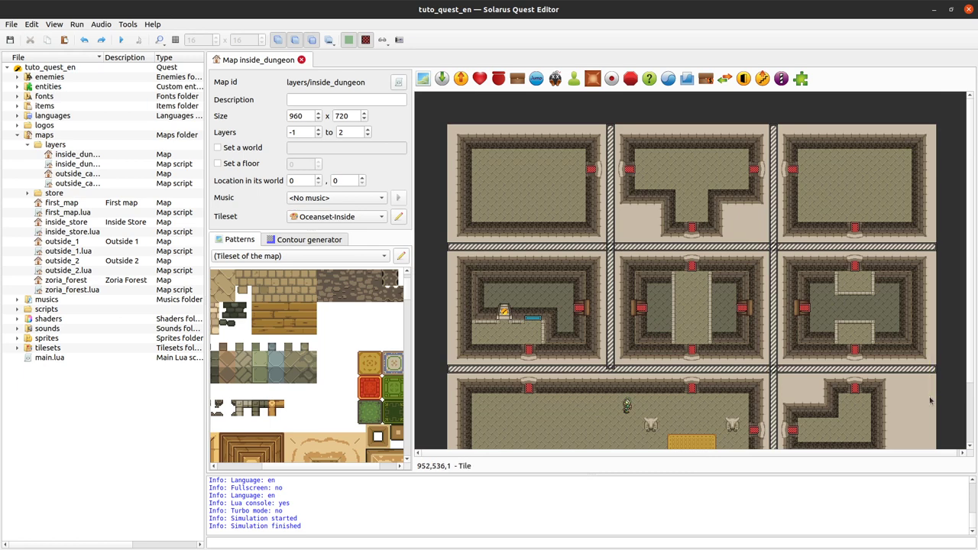